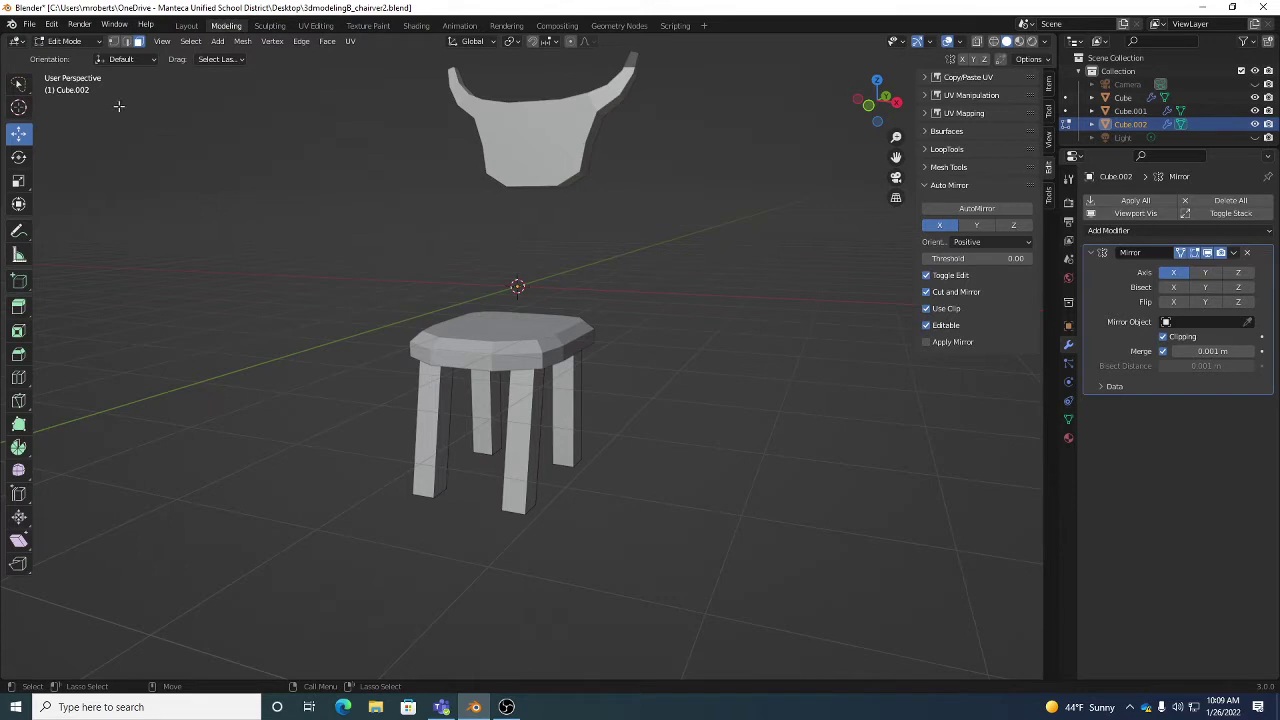
{"action": "left_click", "coordinate": [51, 25]}
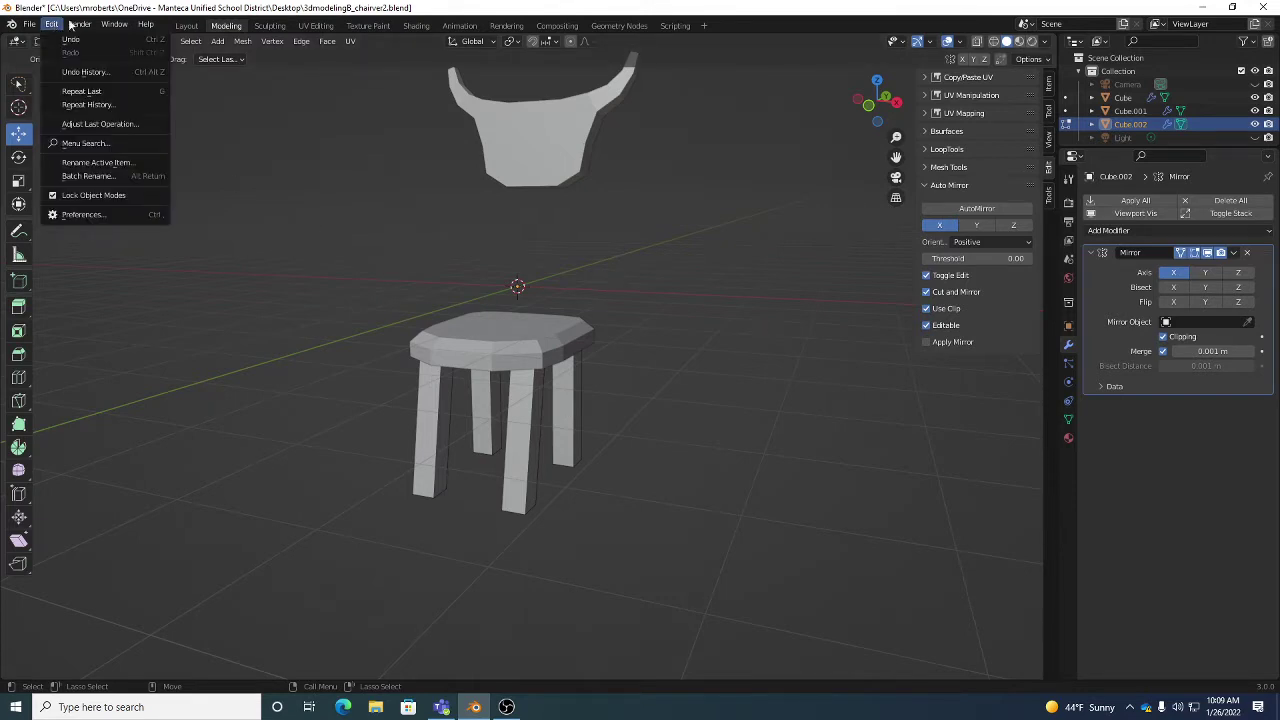
{"action": "mouse_move", "coordinate": [115, 24]}
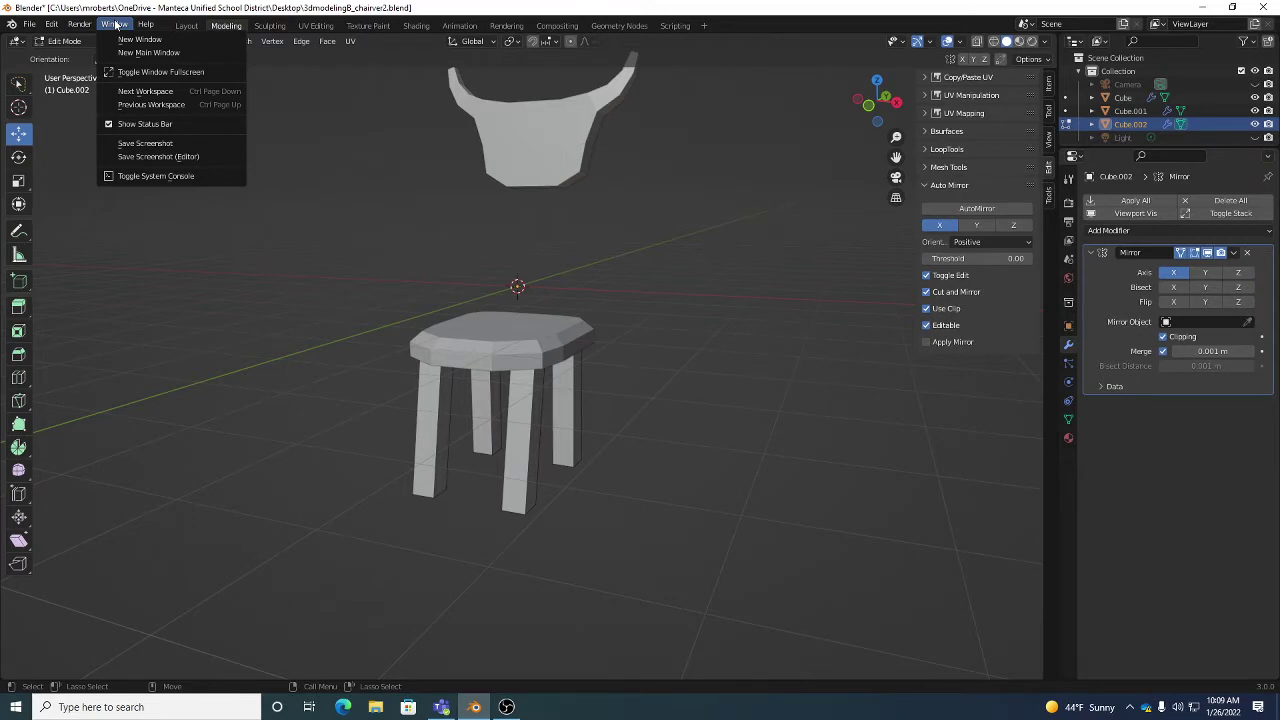
{"action": "left_click", "coordinate": [159, 143]}
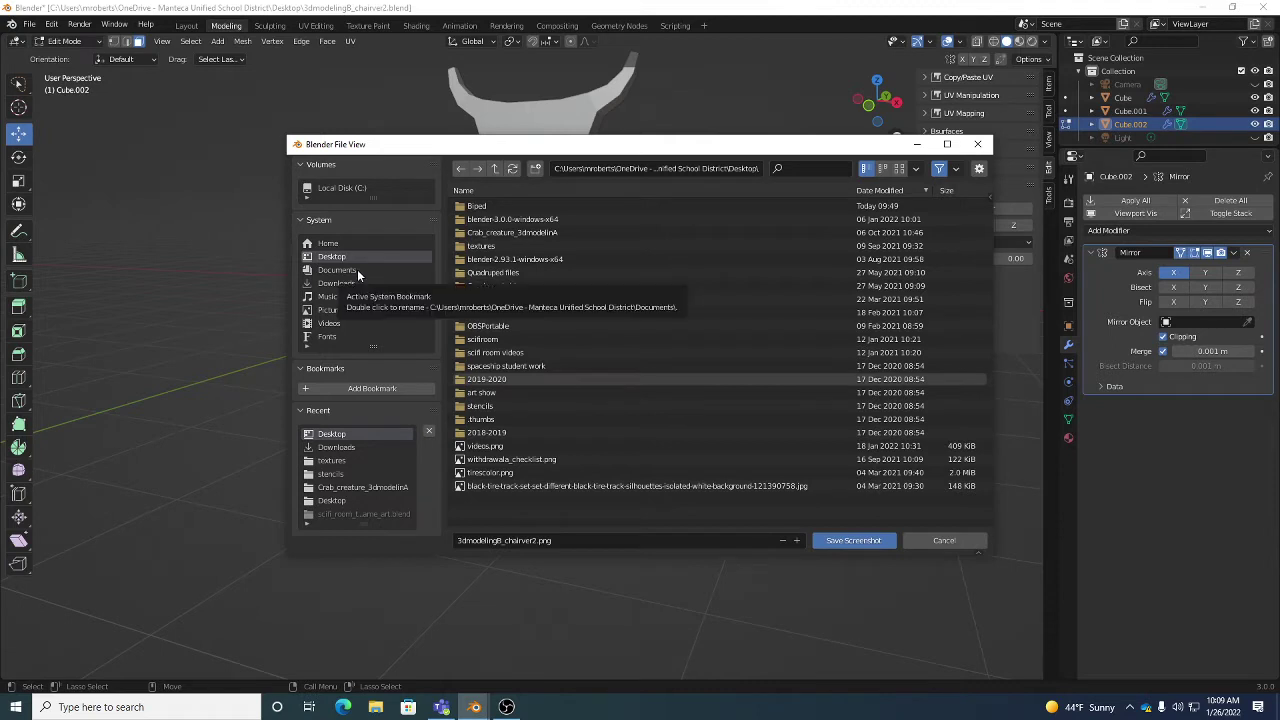
{"action": "left_click", "coordinate": [958, 541]}
{"action": "left_click", "coordinate": [114, 24]}
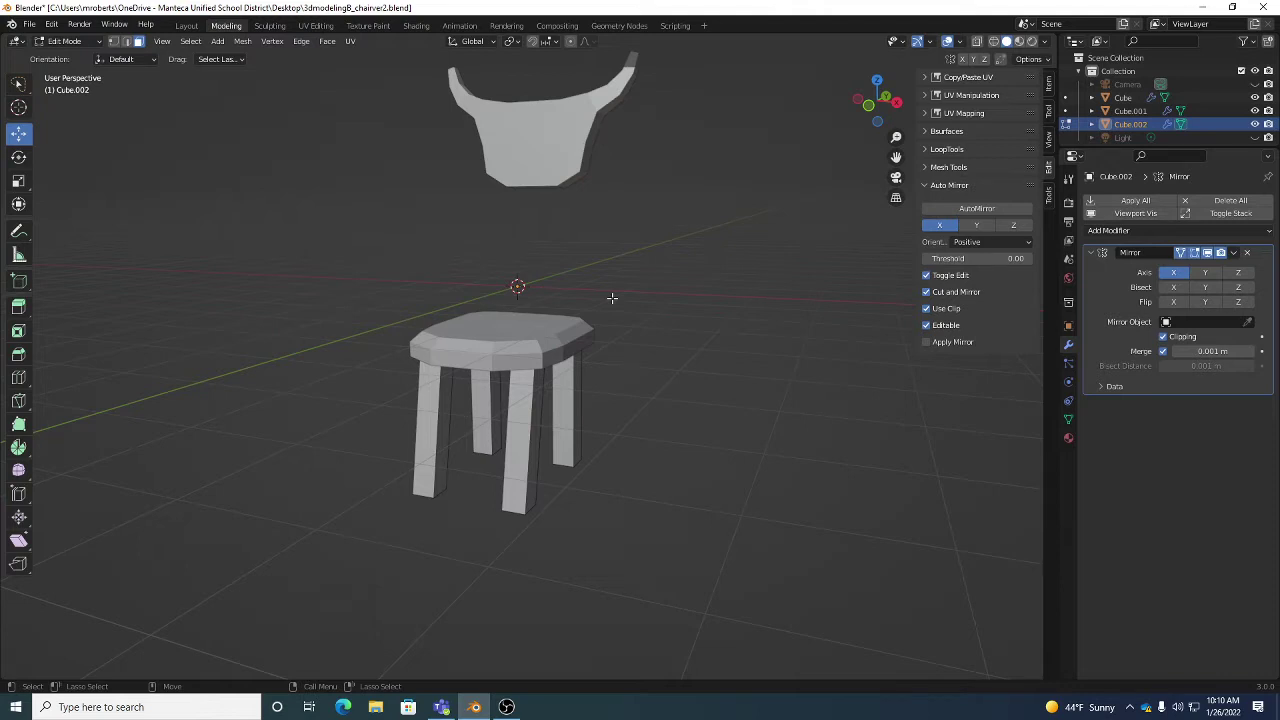
{"action": "left_click", "coordinate": [114, 24]}
Leave Edit Mode on the chair legs and switch to Object Mode.
{"action": "middle_click_drag", "start_coordinate": [622, 364], "coordinate": [622, 398]}
{"action": "scroll", "coordinate": [634, 403], "scroll_direction": "up", "scroll_amount": 3}
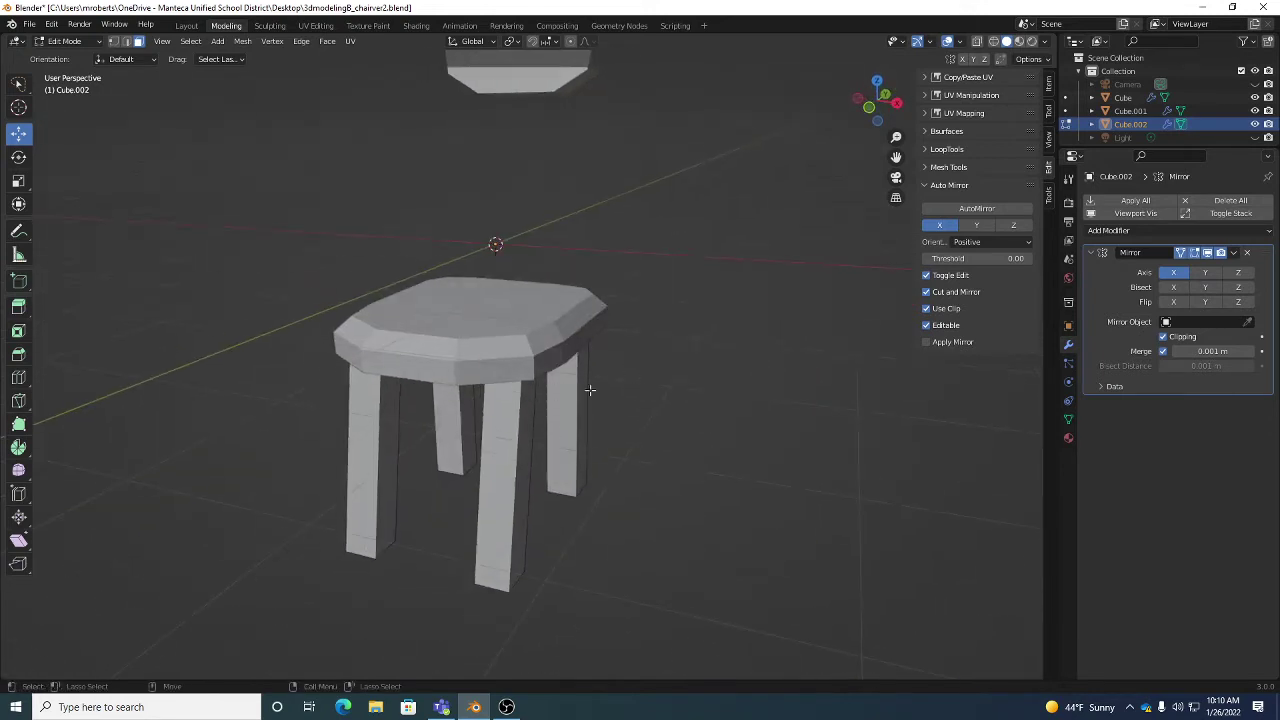
{"action": "middle_click_drag", "start_coordinate": [455, 408], "coordinate": [575, 245]}
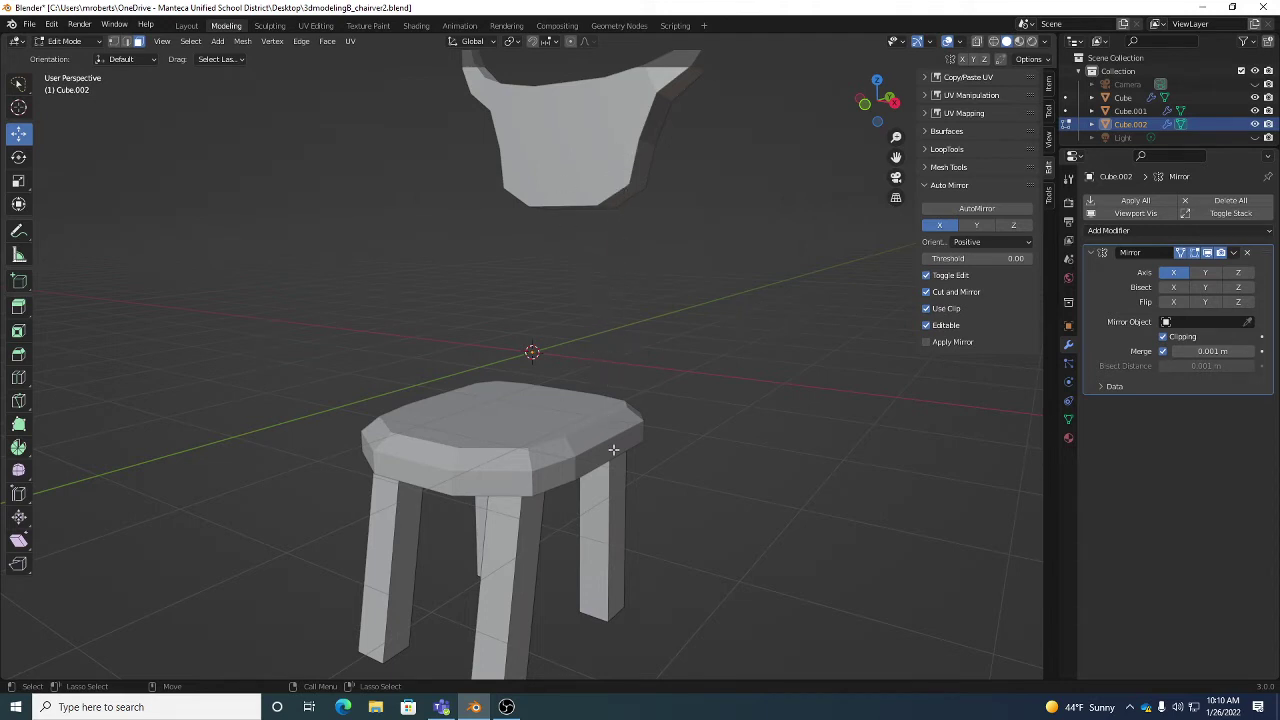
{"action": "middle_click_drag", "start_coordinate": [614, 450], "coordinate": [578, 416]}
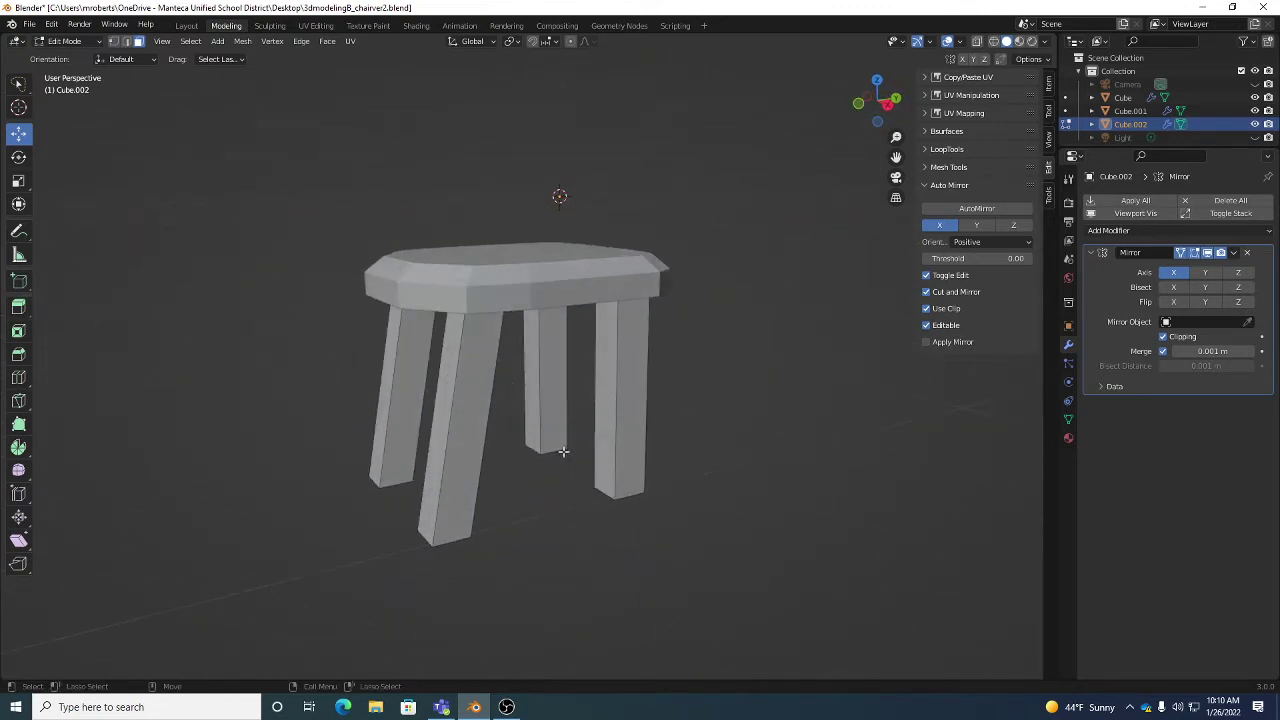
{"action": "key", "text": "Tab"}
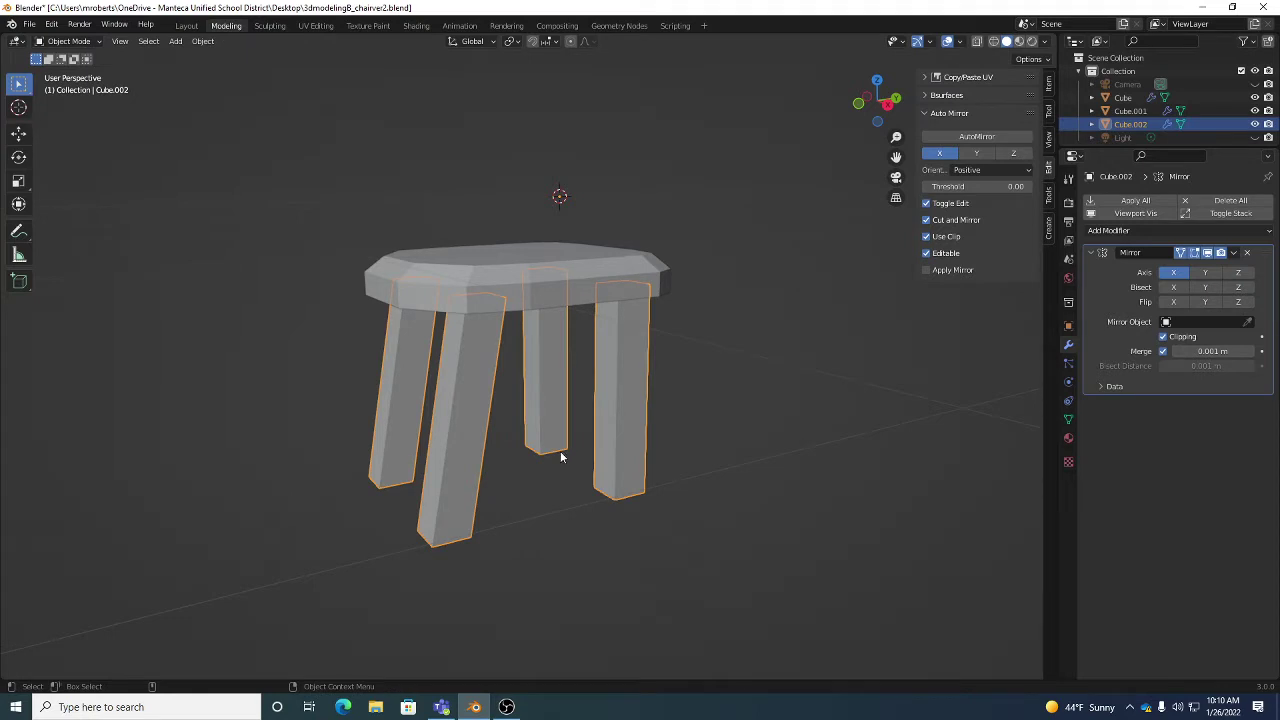
{"action": "middle_click_drag", "start_coordinate": [694, 426], "coordinate": [299, 252]}
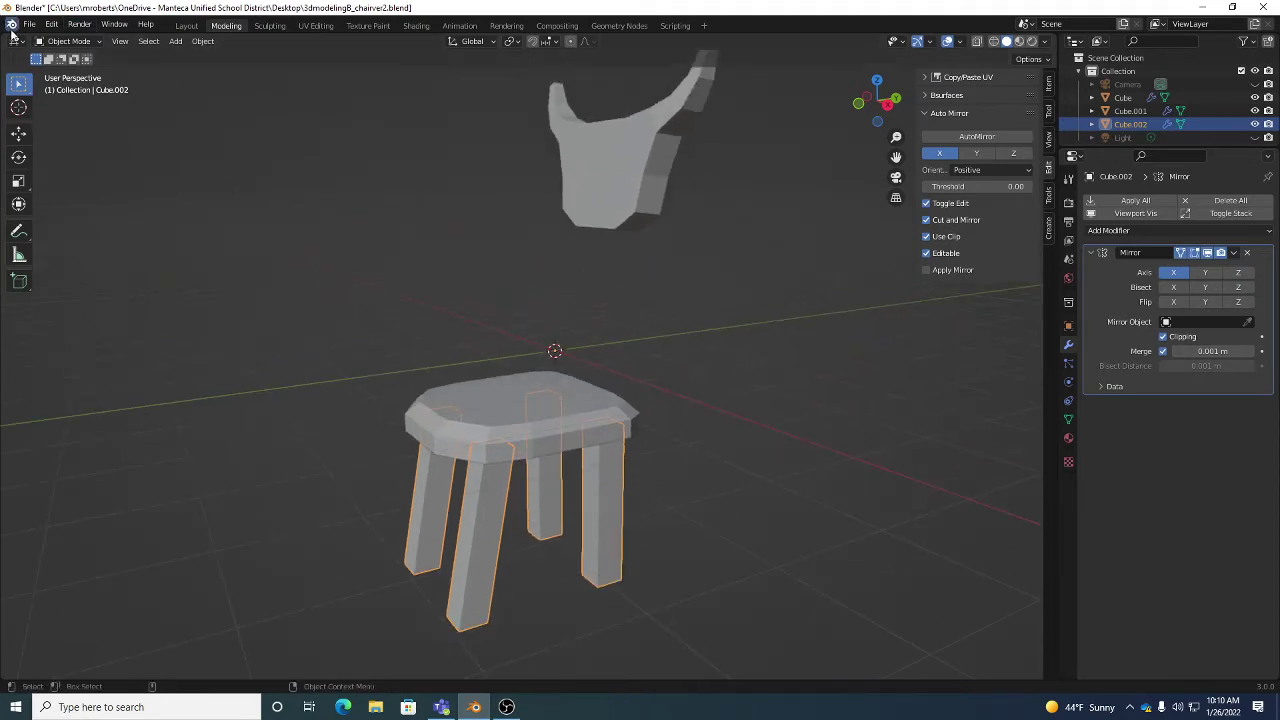
{"action": "left_click", "coordinate": [70, 41]}
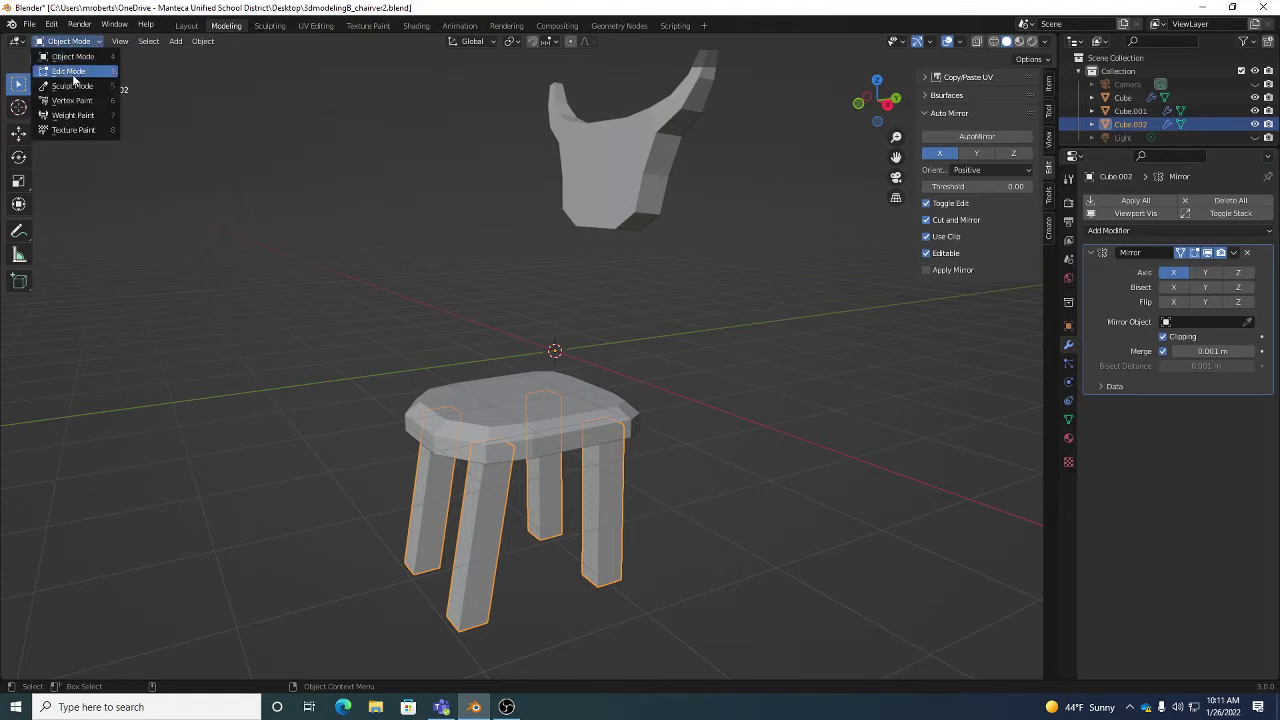
{"action": "left_click", "coordinate": [76, 57]}
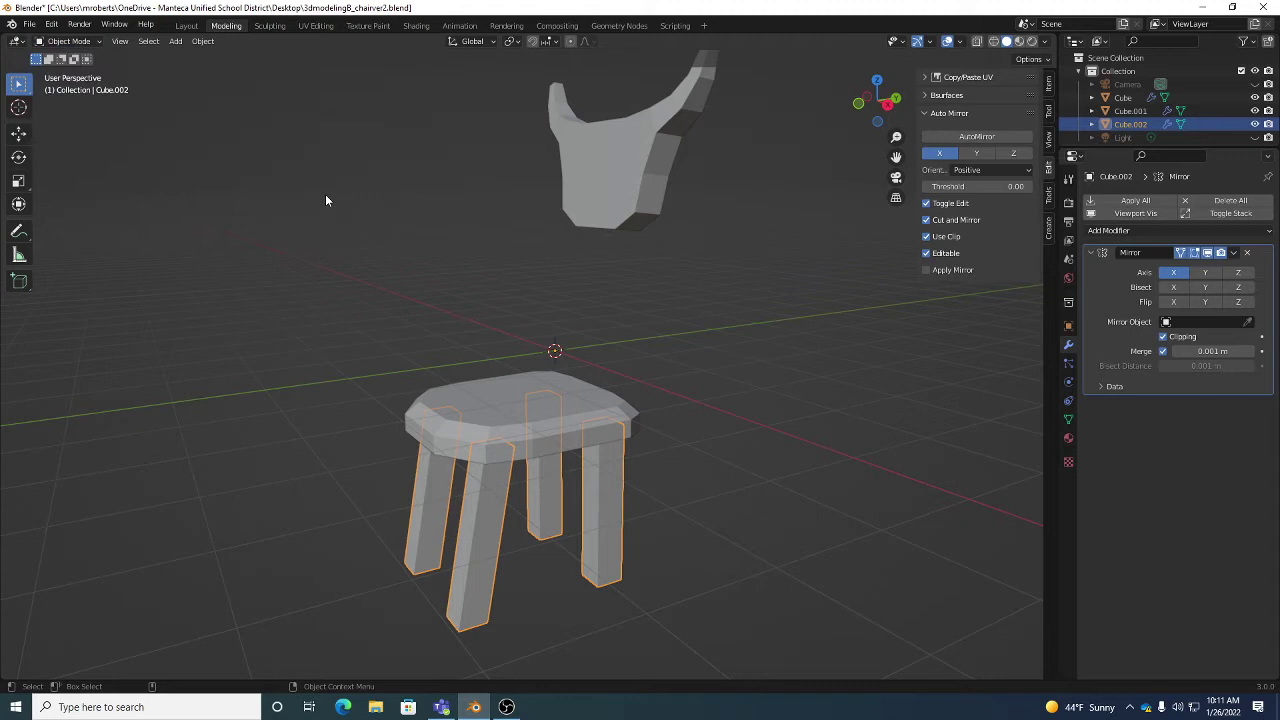
Select the backrest, seat and legs in turn to identify each part's entry in the scene collection.
{"action": "left_click", "coordinate": [640, 180]}
{"action": "left_click", "coordinate": [598, 404]}
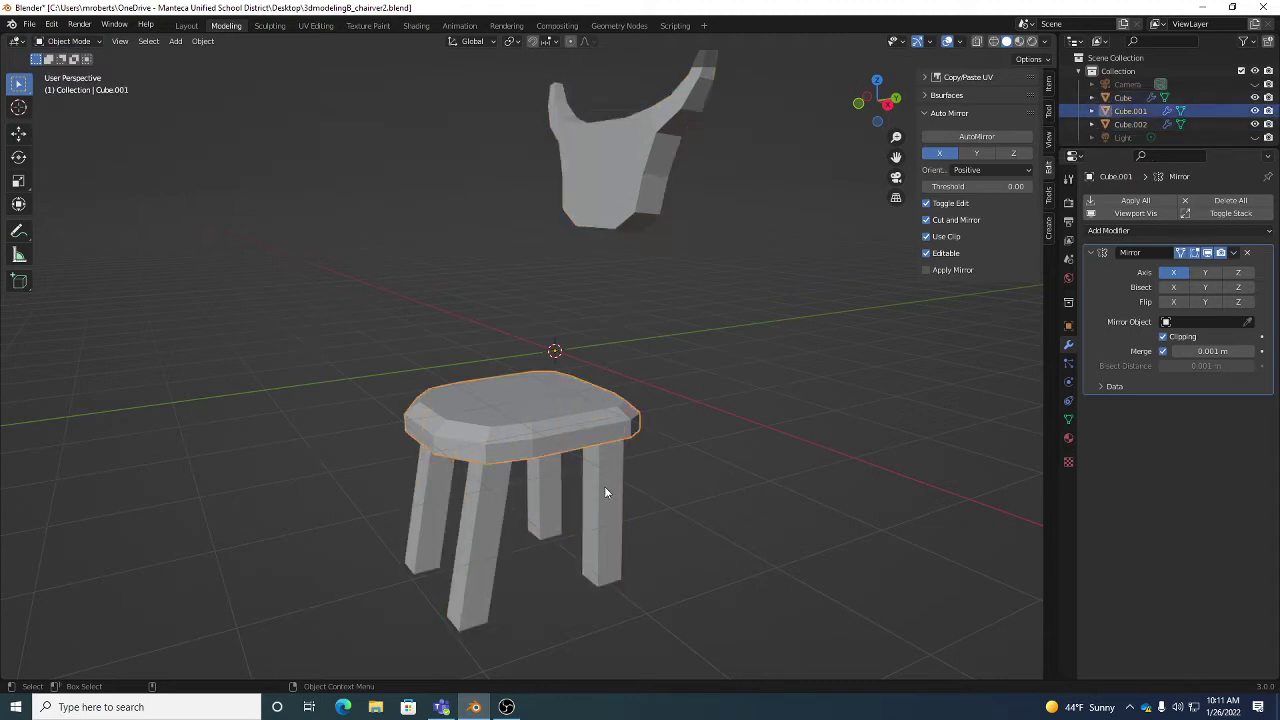
{"action": "left_click", "coordinate": [604, 486]}
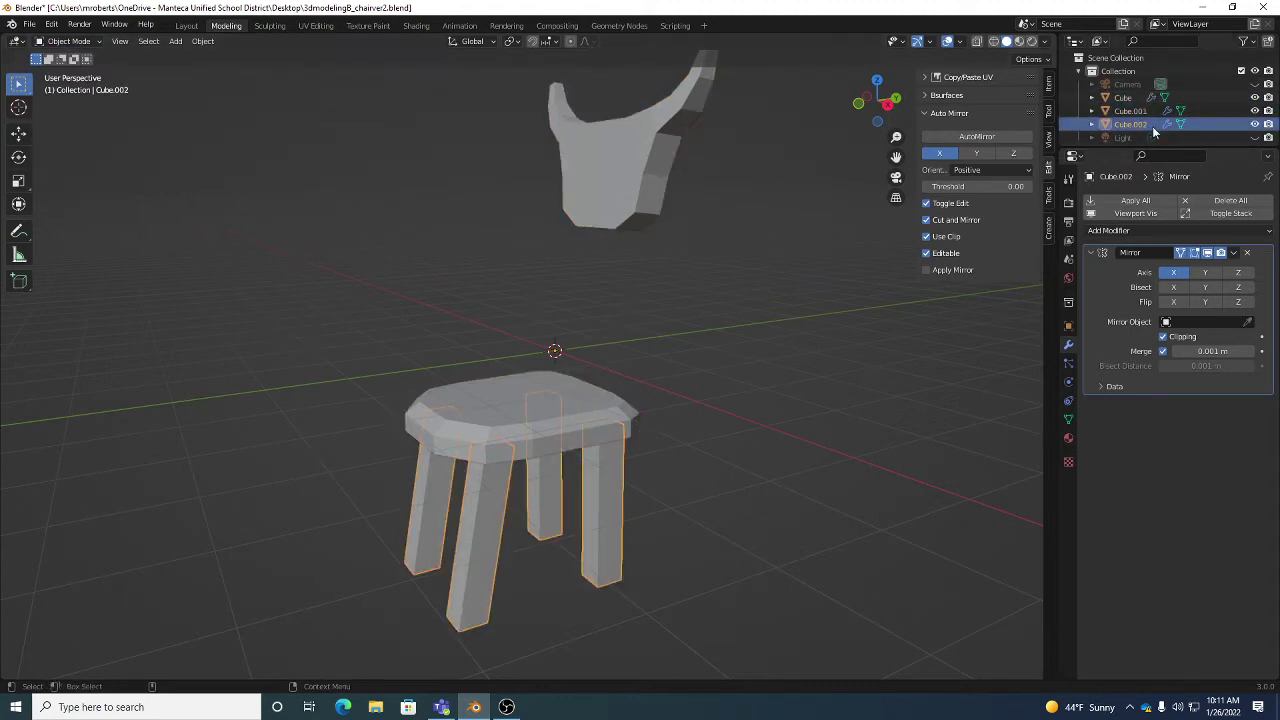
{"action": "scroll", "coordinate": [1152, 118], "scroll_direction": "down", "scroll_amount": 2}
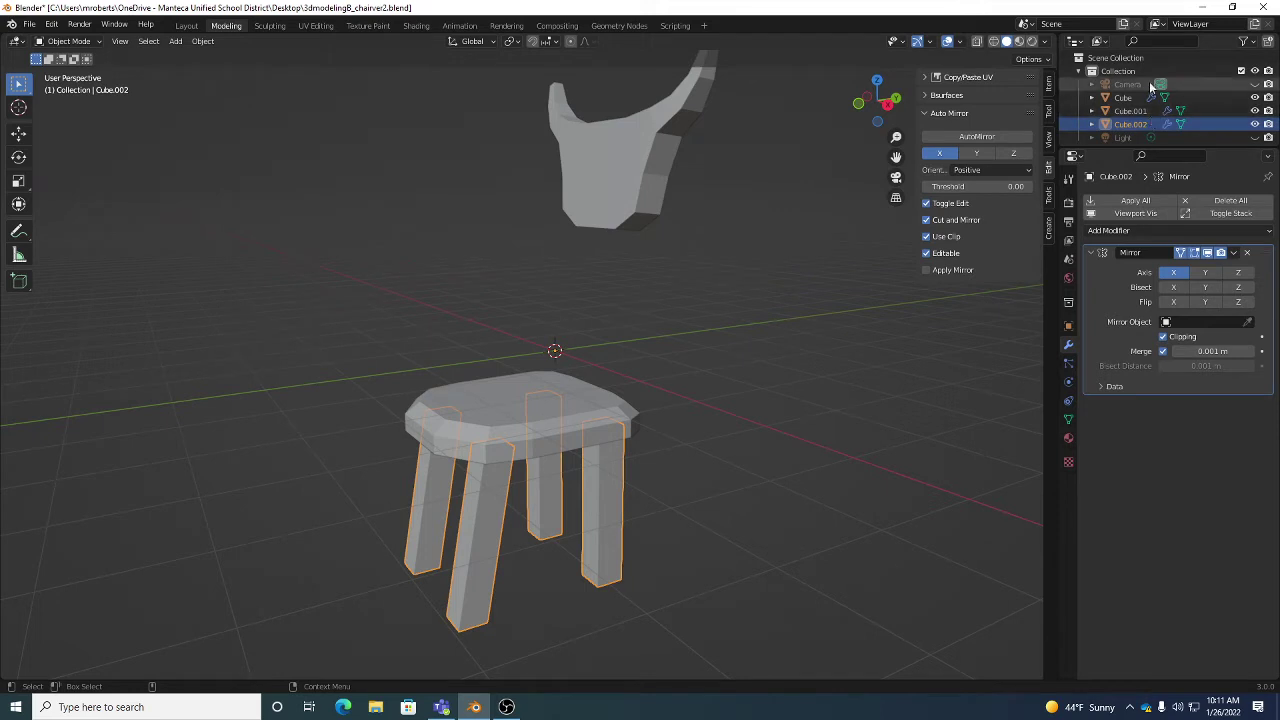
{"action": "scroll", "coordinate": [1152, 112], "scroll_direction": "up", "scroll_amount": 2}
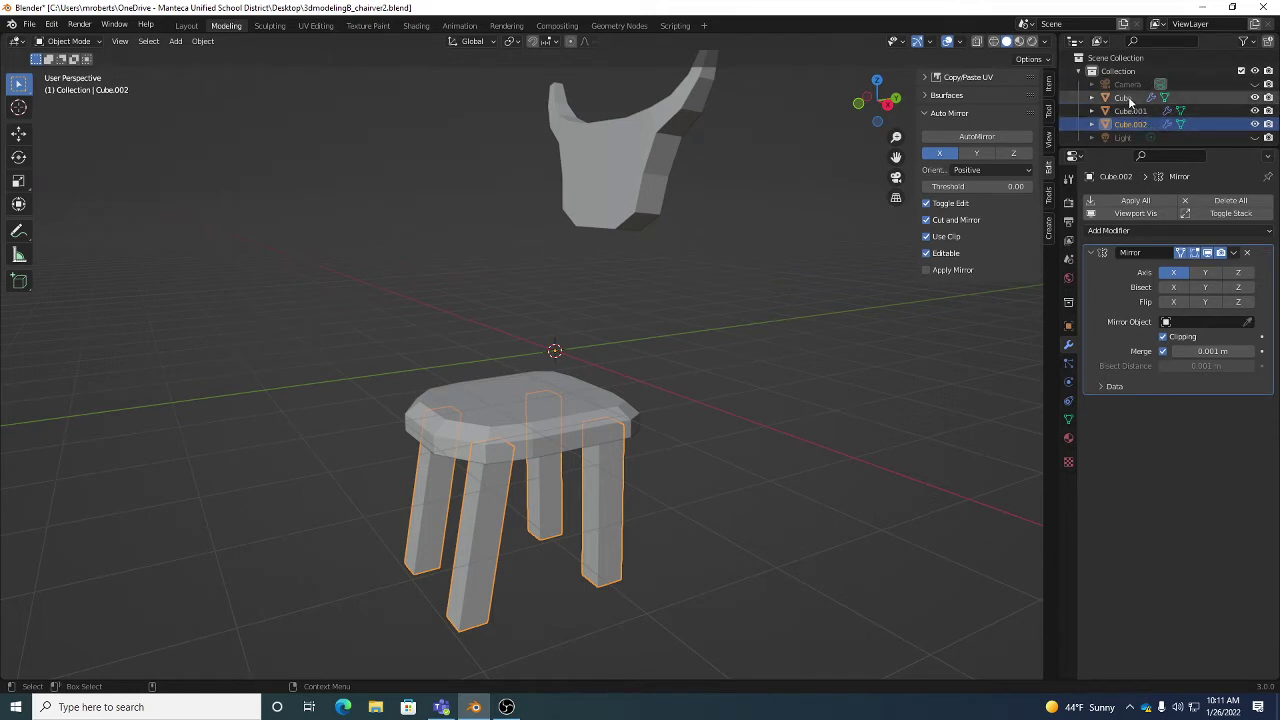
Rename the backrest object, Cube, as headrest.
{"action": "left_click", "coordinate": [1128, 98]}
{"action": "double_click", "coordinate": [1128, 98]}
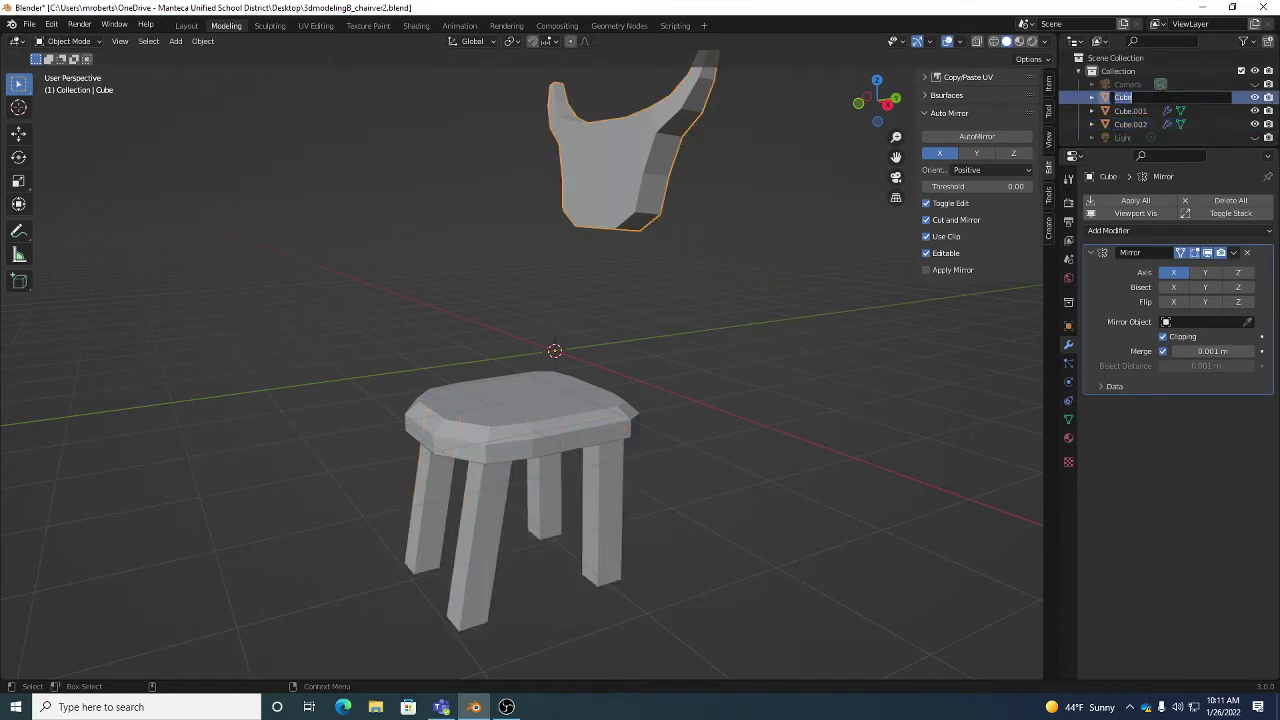
{"action": "type", "text": "headrest"}
{"action": "key", "text": "Return"}
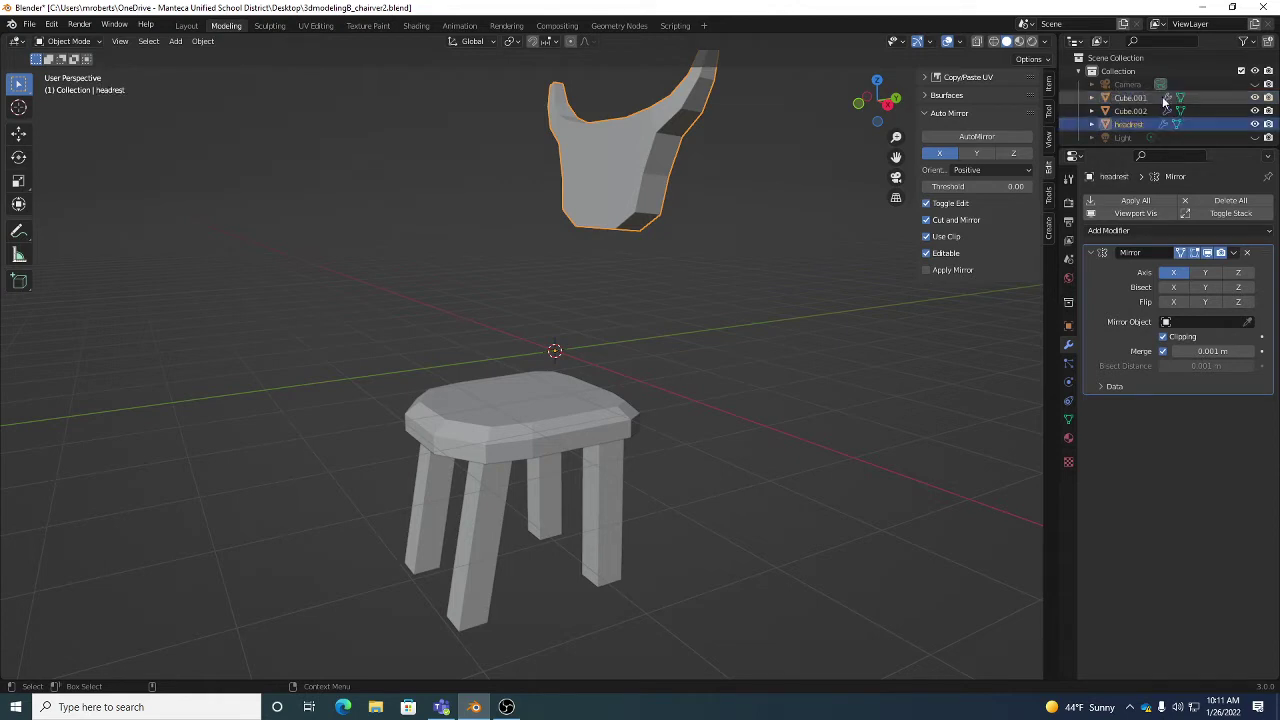
Rename the chair's seat object, Cube.001, as seat.
{"action": "left_click", "coordinate": [1136, 98]}
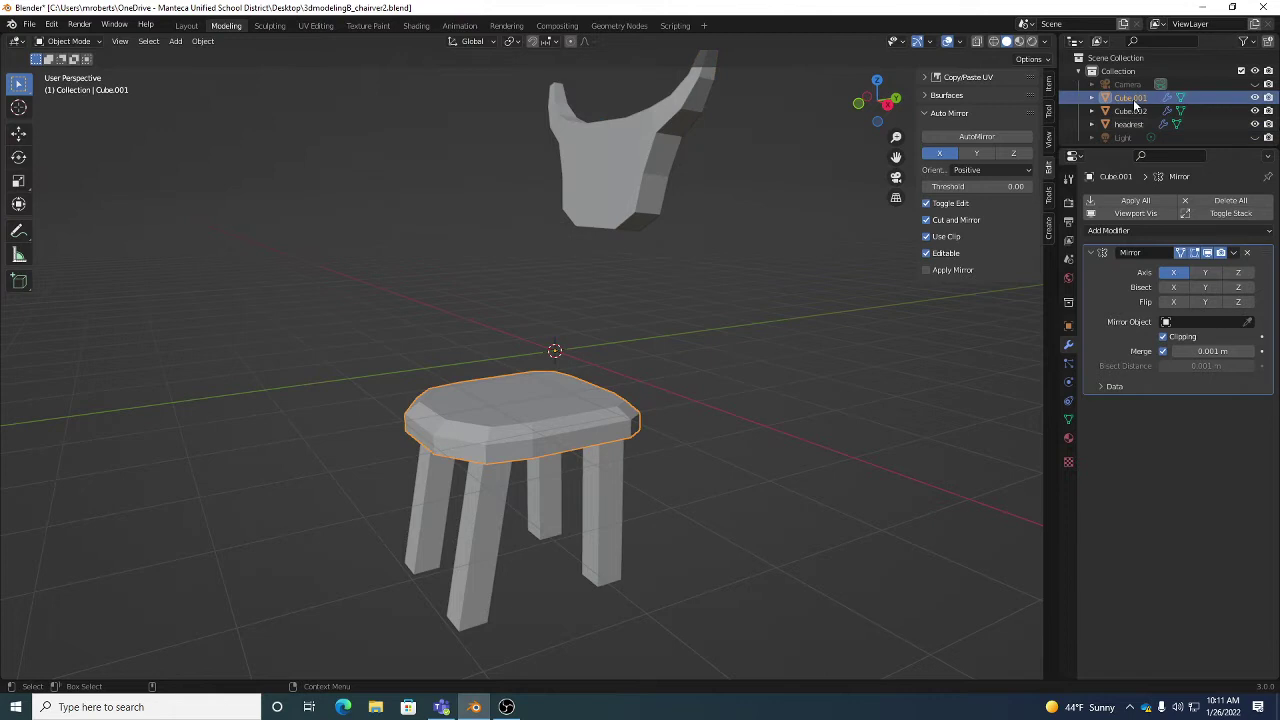
{"action": "double_click", "coordinate": [1134, 98]}
{"action": "type", "text": "seat"}
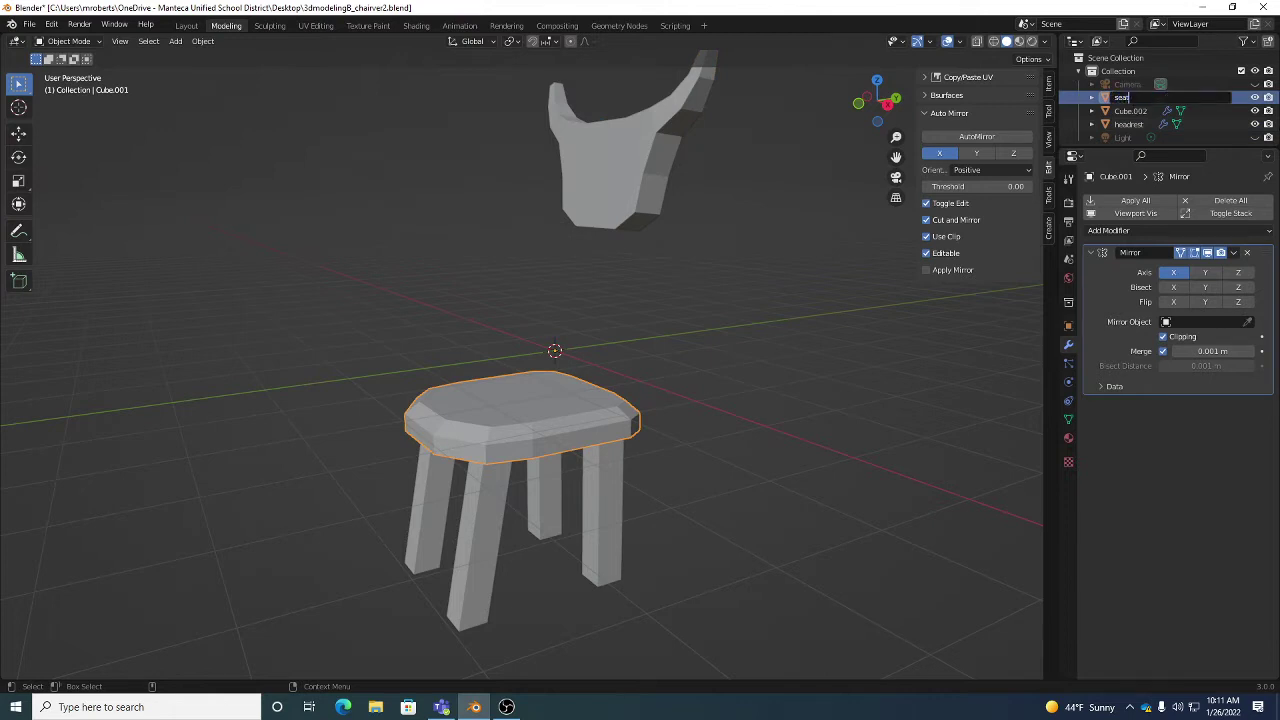
{"action": "key", "text": "Return"}
Rename the chair leg object, Cube.002, as legs.
{"action": "left_click", "coordinate": [1134, 99]}
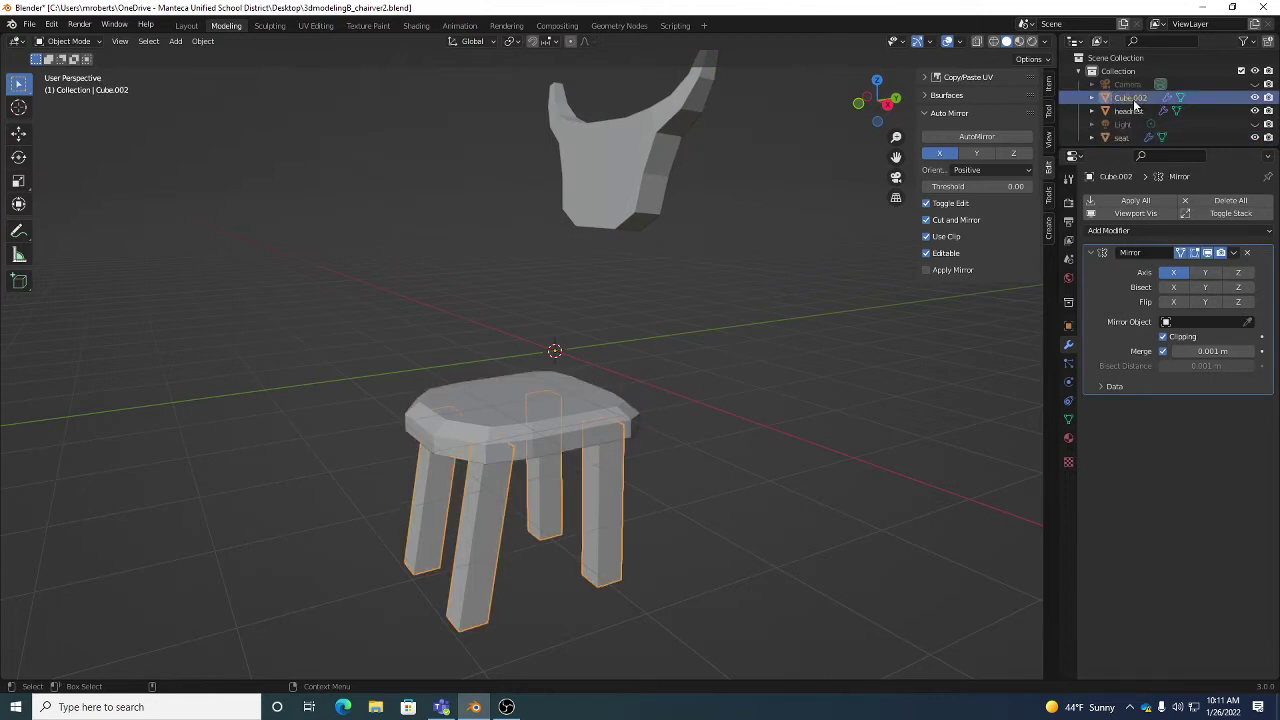
{"action": "double_click", "coordinate": [1134, 99]}
{"action": "type", "text": "legs"}
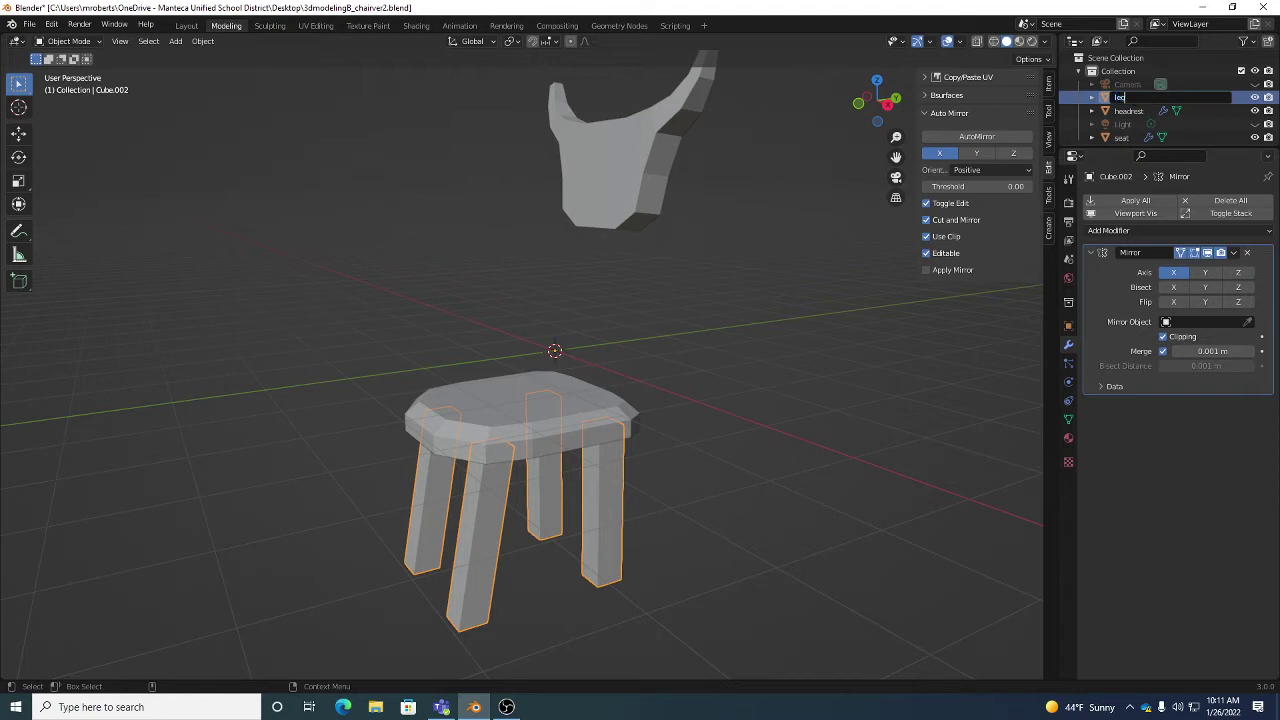
{"action": "key", "text": "Return"}
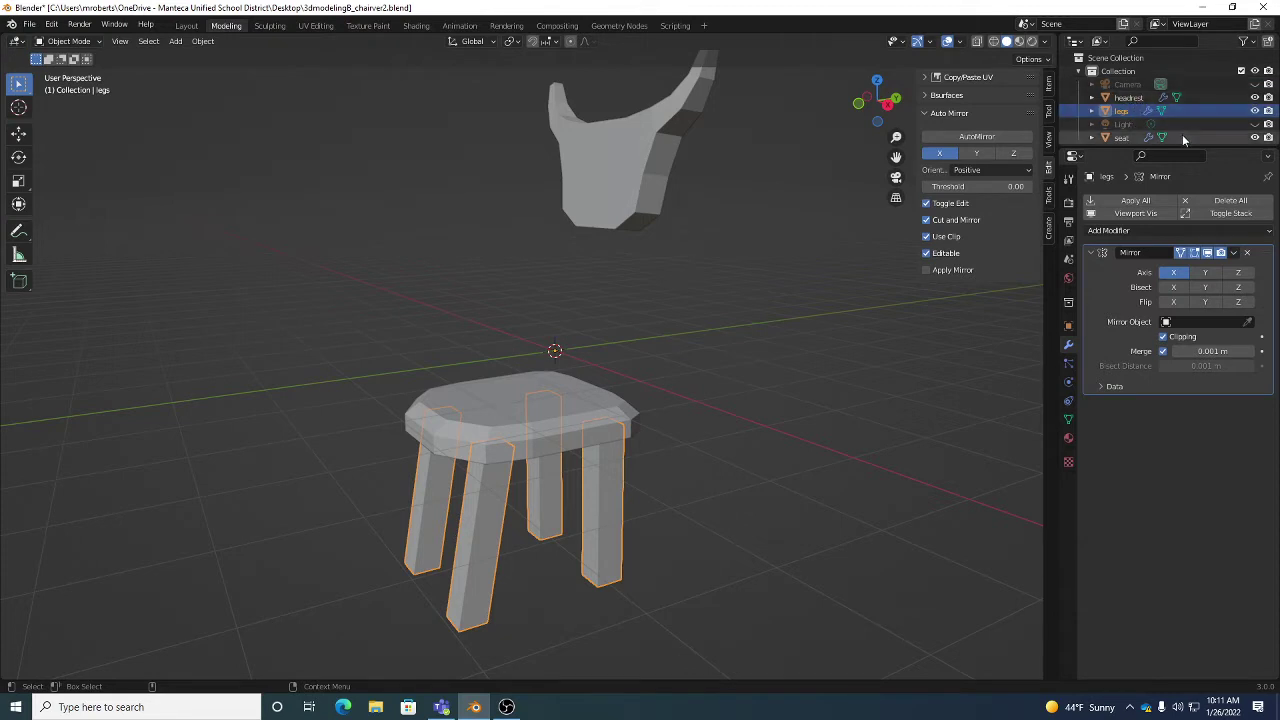
Enlarge the Outliner and select the headrest, seat and legs in turn to match each name to its part.
{"action": "left_click_drag", "start_coordinate": [1208, 145], "coordinate": [1208, 174]}
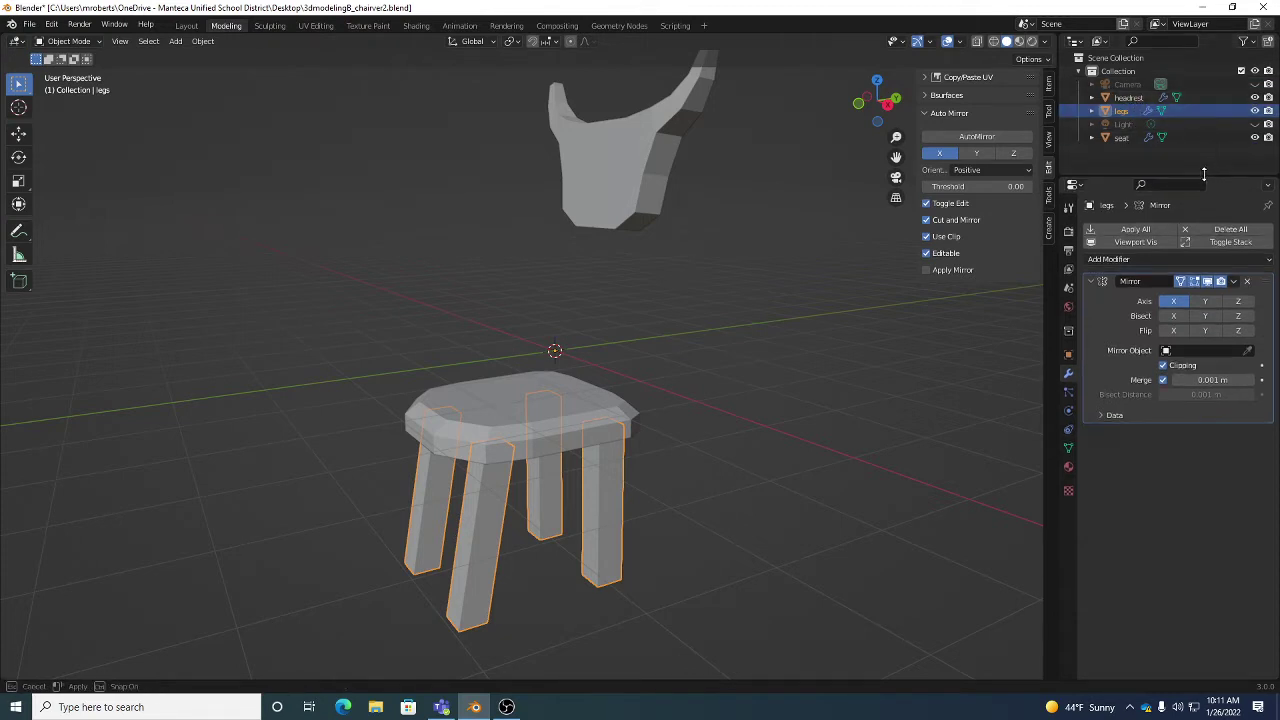
{"action": "left_click", "coordinate": [1141, 97]}
{"action": "left_click", "coordinate": [1124, 114]}
{"action": "left_click", "coordinate": [1122, 137]}
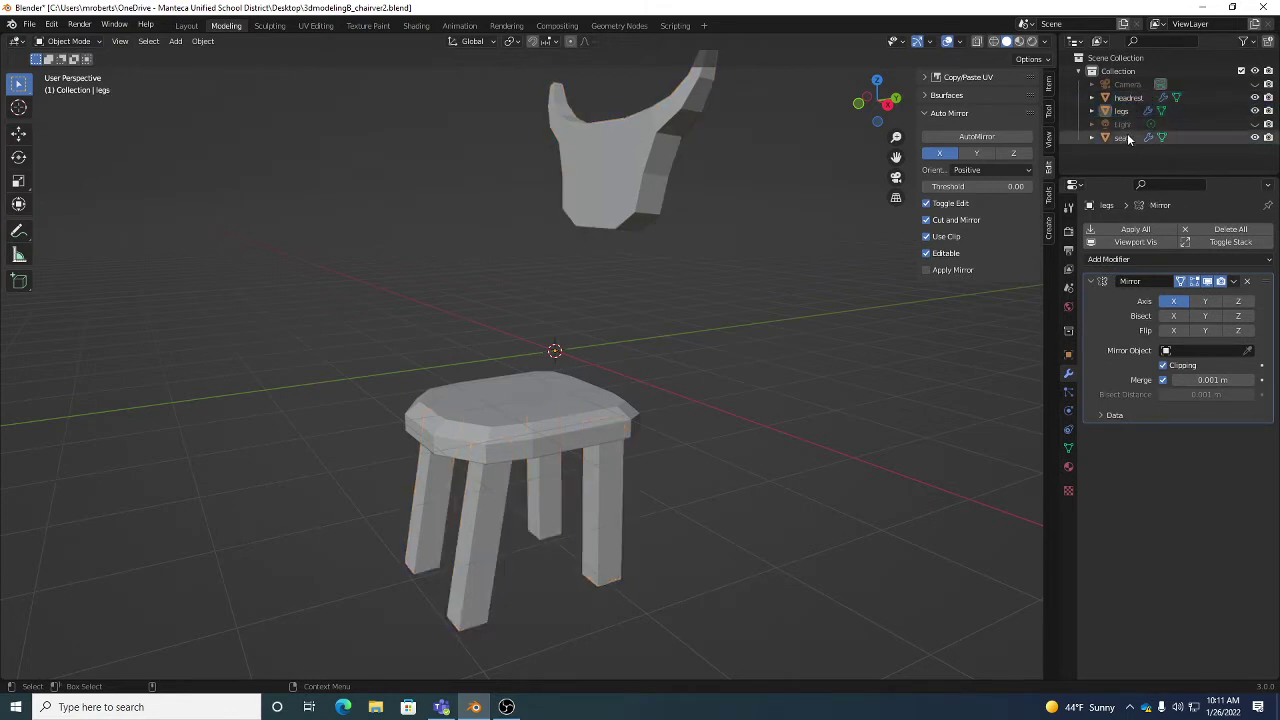
{"action": "left_click", "coordinate": [1125, 112]}
{"action": "left_click", "coordinate": [624, 195]}
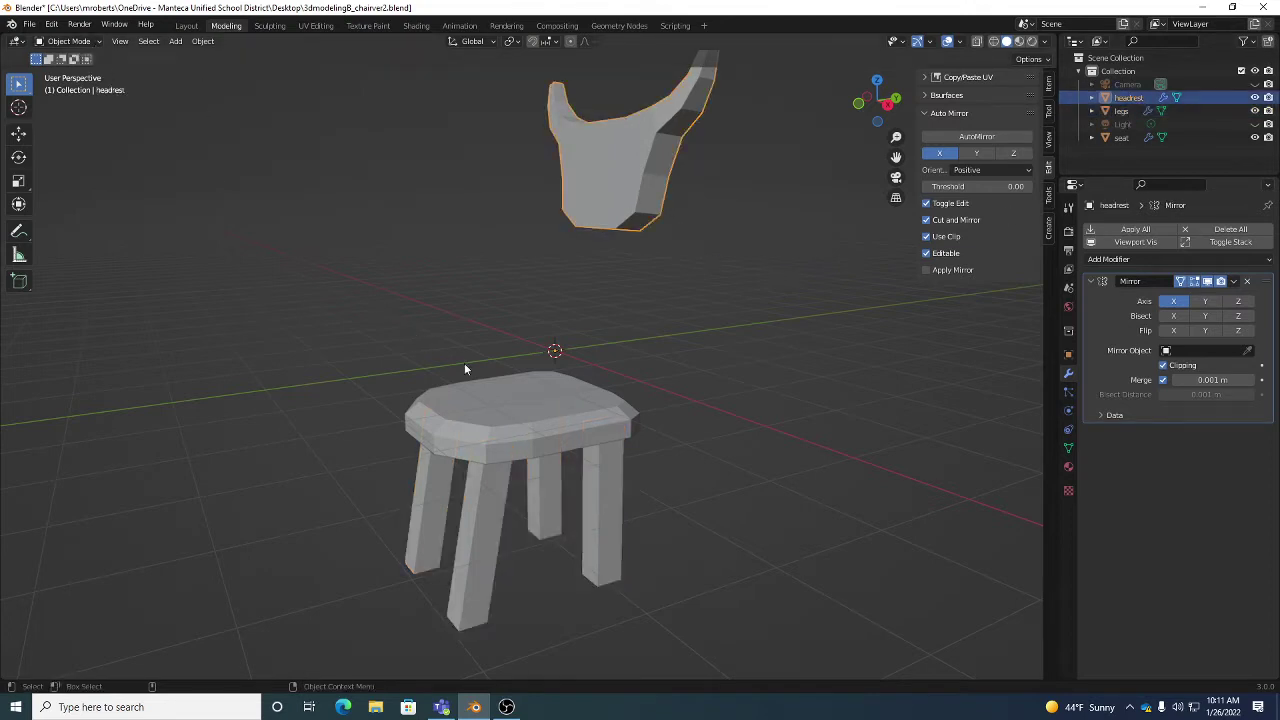
{"action": "left_click", "coordinate": [557, 457]}
{"action": "left_click", "coordinate": [606, 492]}
{"action": "left_click", "coordinate": [641, 183]}
{"action": "left_click", "coordinate": [599, 421]}
{"action": "left_click", "coordinate": [604, 476]}
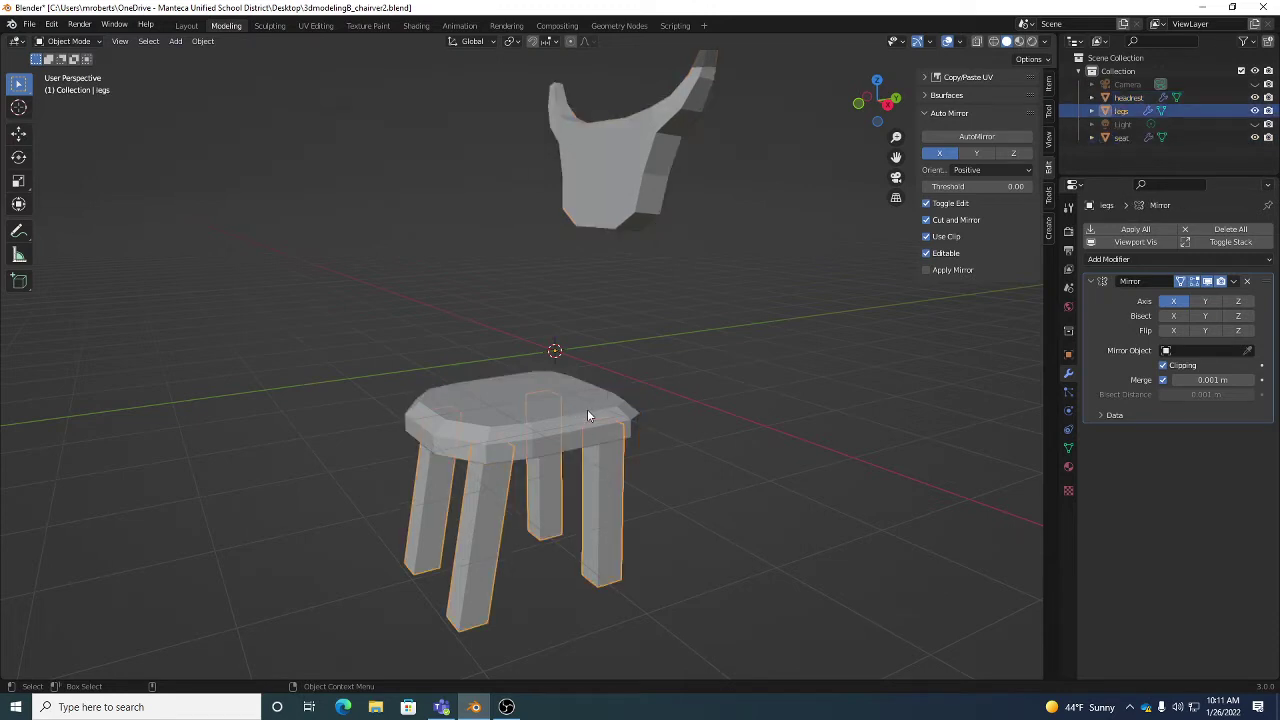
Put the legs object into Edit Mode and cycle through edge and vertex selection, ending in face selection.
{"action": "middle_click_drag", "start_coordinate": [640, 491], "coordinate": [609, 357]}
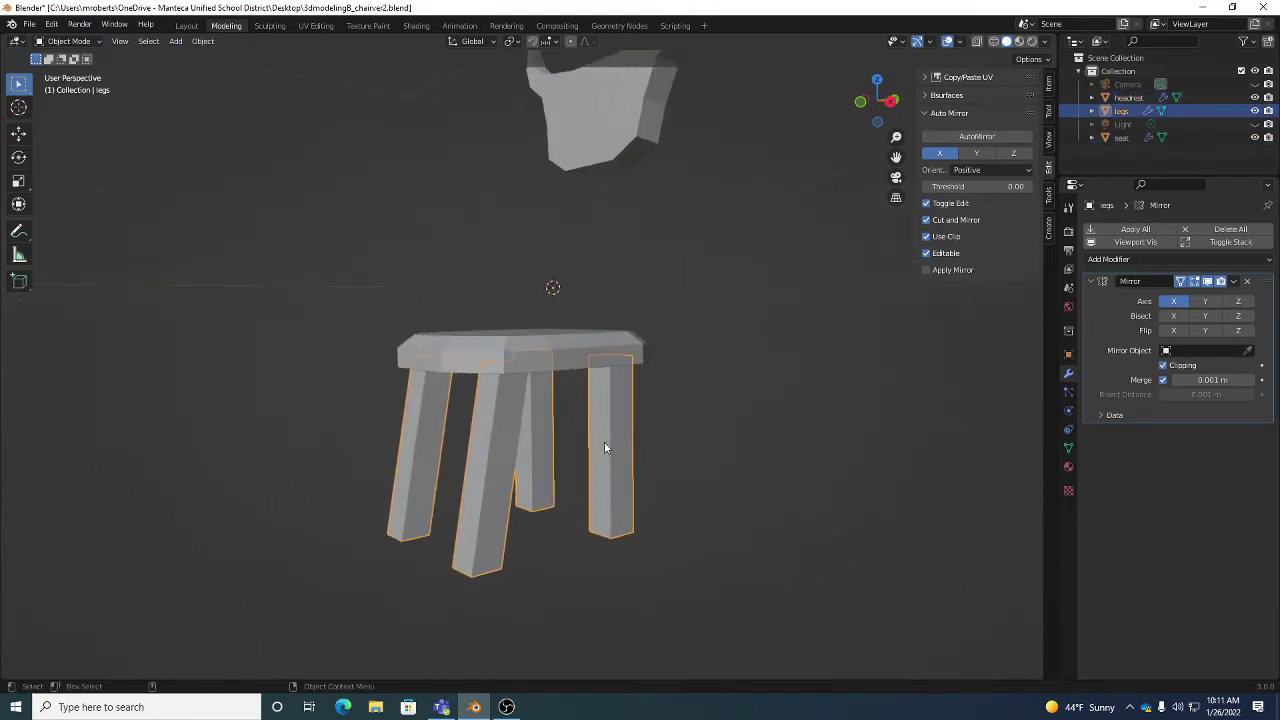
{"action": "middle_click_drag", "start_coordinate": [645, 443], "coordinate": [619, 404]}
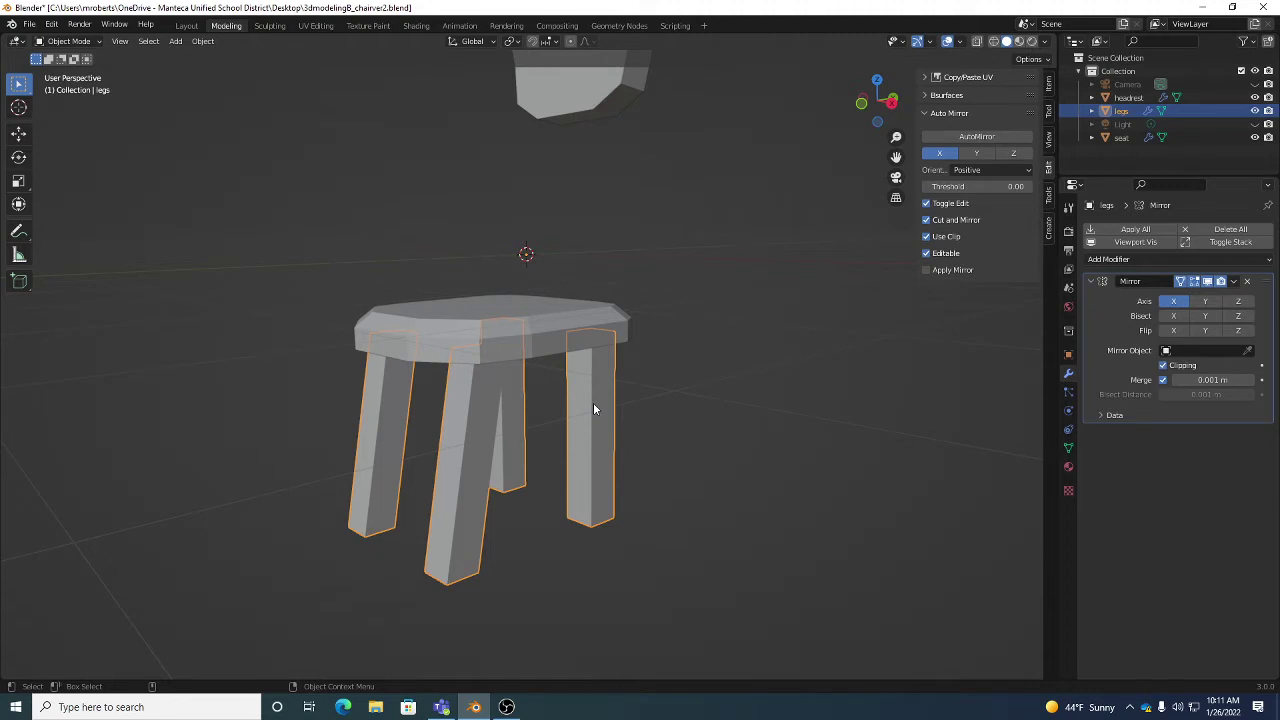
{"action": "left_click", "coordinate": [97, 43]}
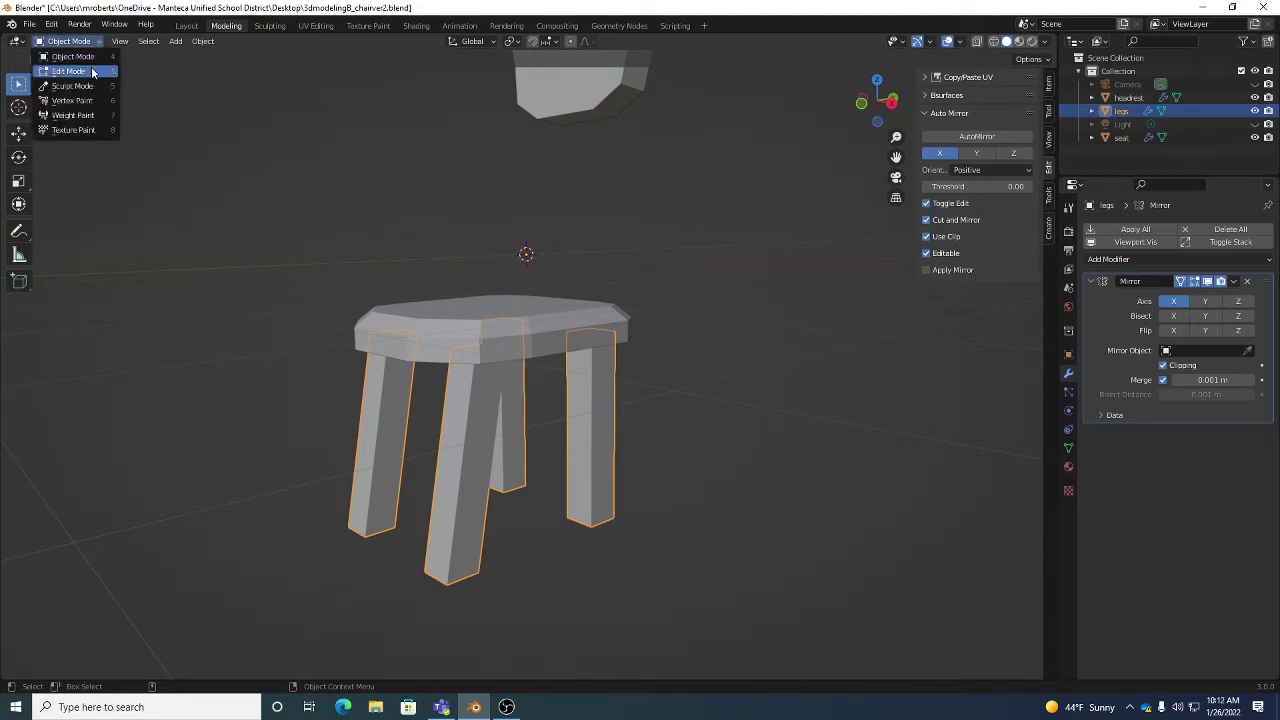
{"action": "left_click", "coordinate": [92, 72]}
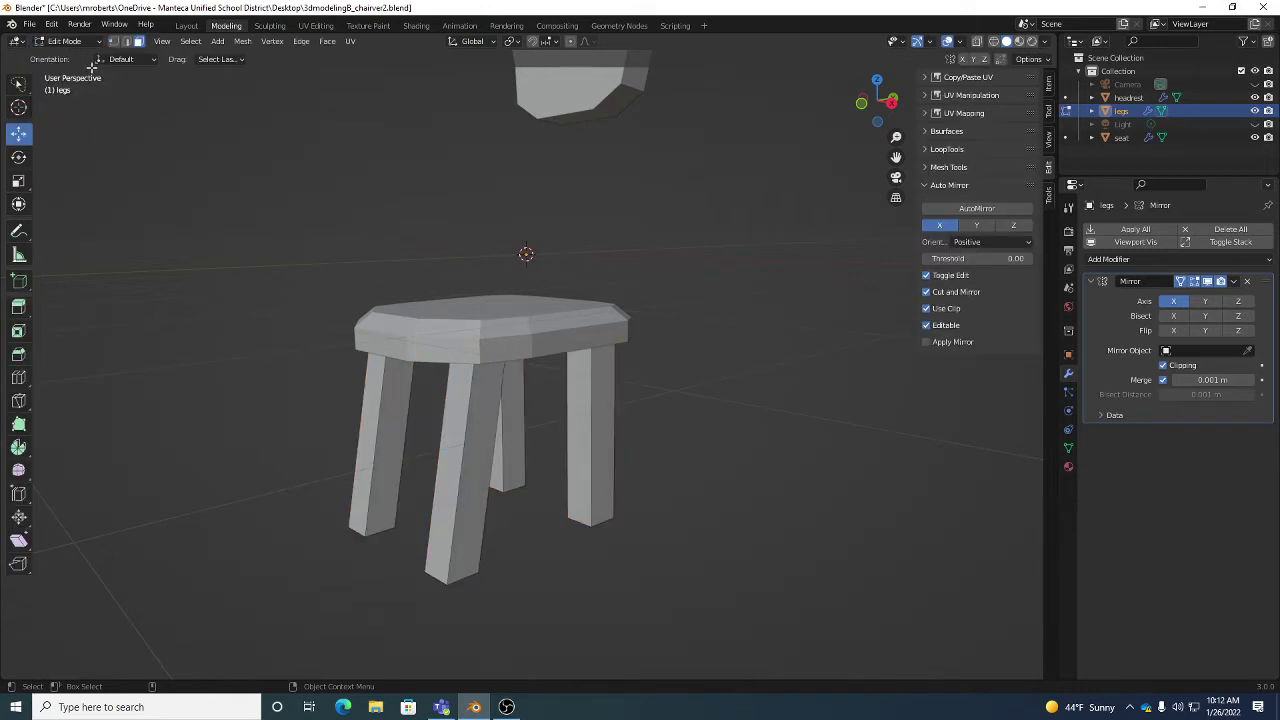
{"action": "left_click", "coordinate": [127, 41]}
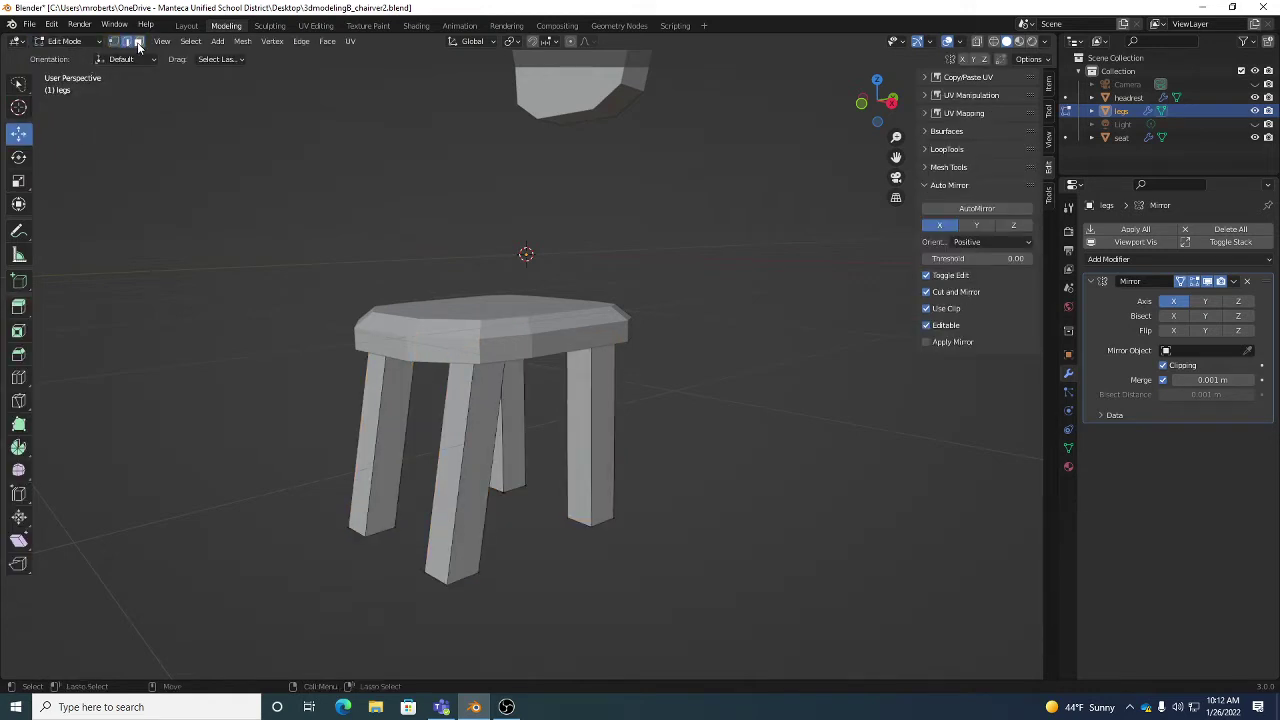
{"action": "left_click", "coordinate": [114, 41]}
{"action": "key", "text": "2"}
{"action": "key", "text": "3"}
Add a horizontal loop cut around the middle of the back legs and another around the middle of the front legs.
{"action": "left_click", "coordinate": [19, 378]}
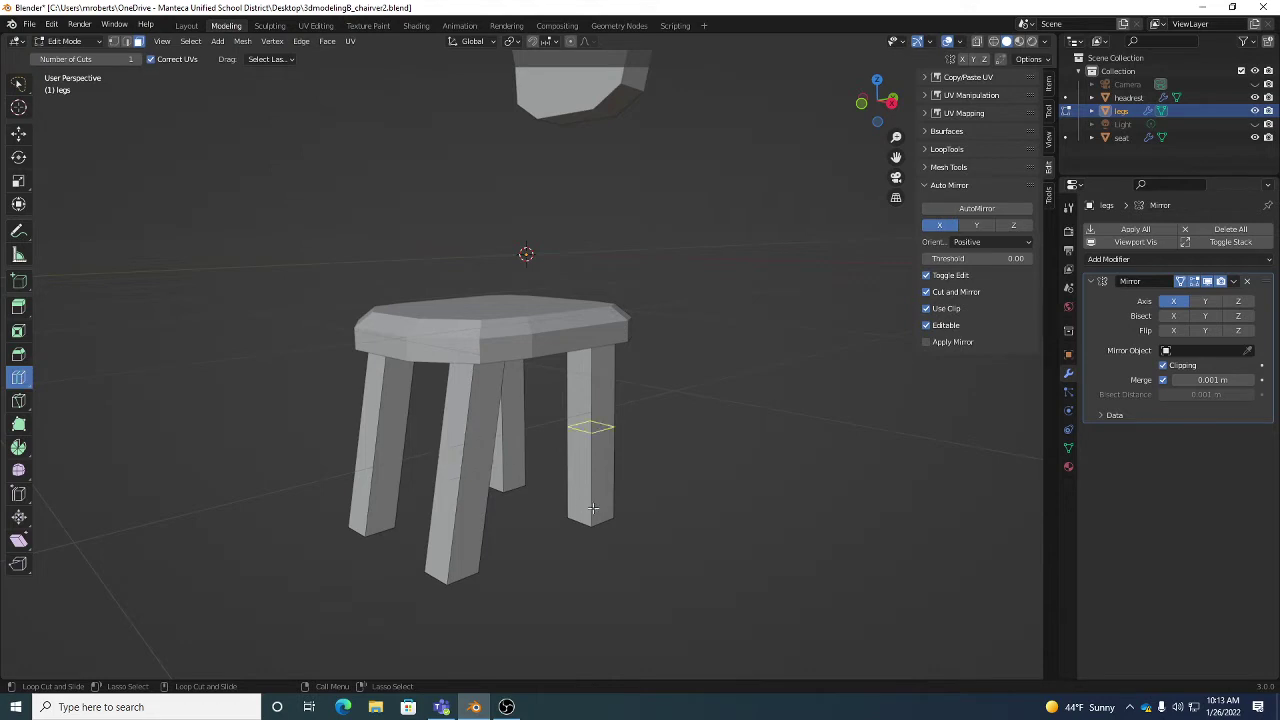
{"action": "middle_click_drag", "start_coordinate": [590, 430], "coordinate": [509, 482]}
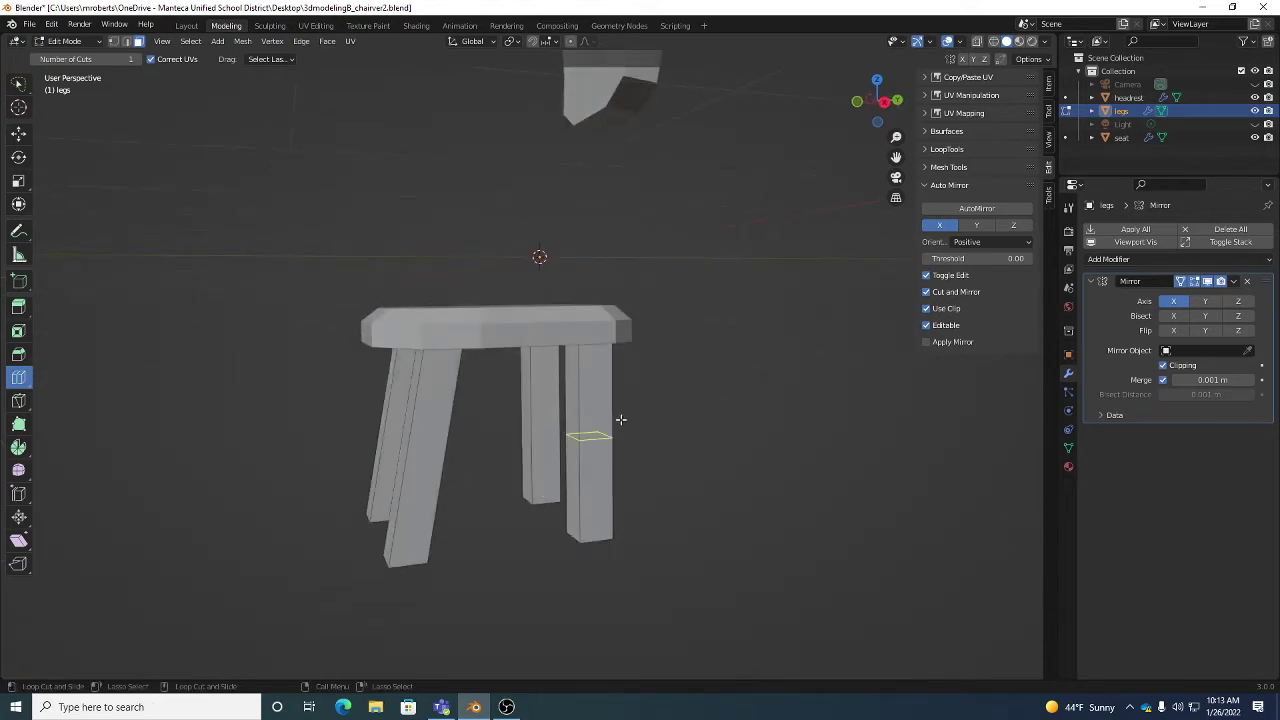
{"action": "left_click", "coordinate": [407, 430]}
{"action": "middle_click_drag", "start_coordinate": [407, 430], "coordinate": [508, 458]}
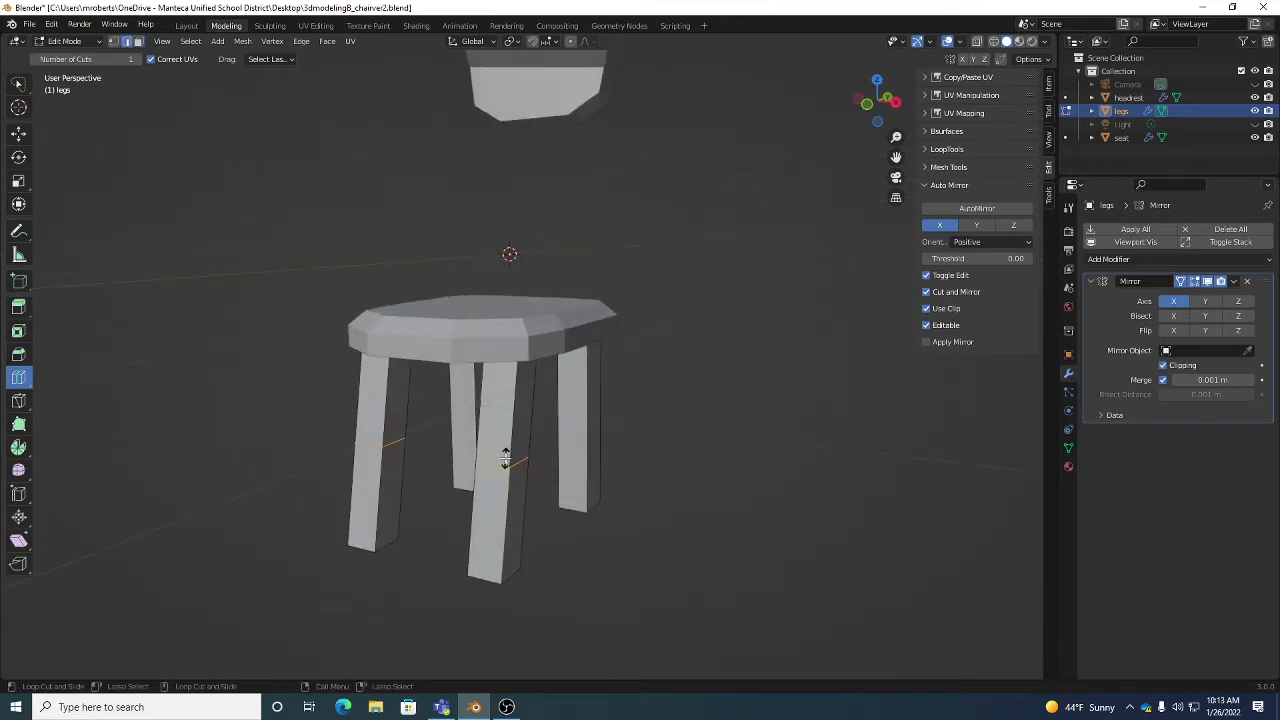
{"action": "middle_click_drag", "start_coordinate": [632, 483], "coordinate": [557, 464]}
{"action": "middle_click_drag", "start_coordinate": [508, 400], "coordinate": [522, 410]}
Try an additional loop cut on the front legs, slid up towards the seat.
{"action": "left_click", "coordinate": [522, 410]}
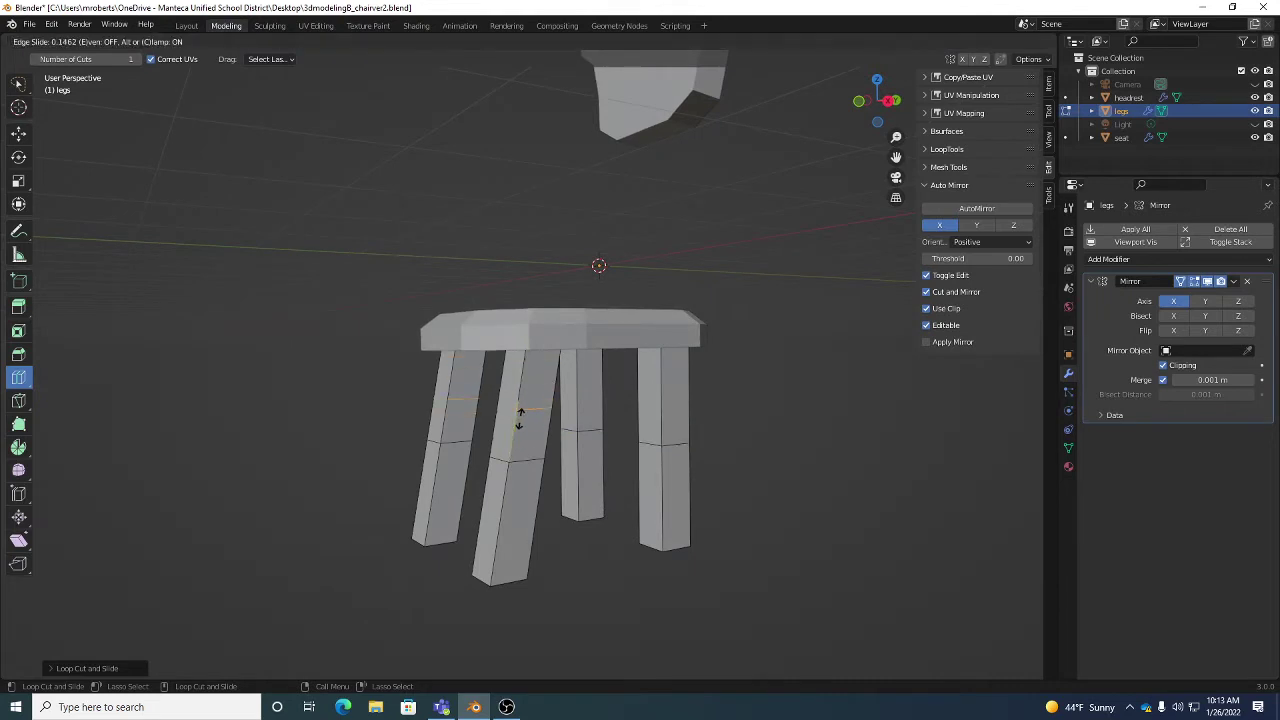
{"action": "left_click", "coordinate": [523, 402]}
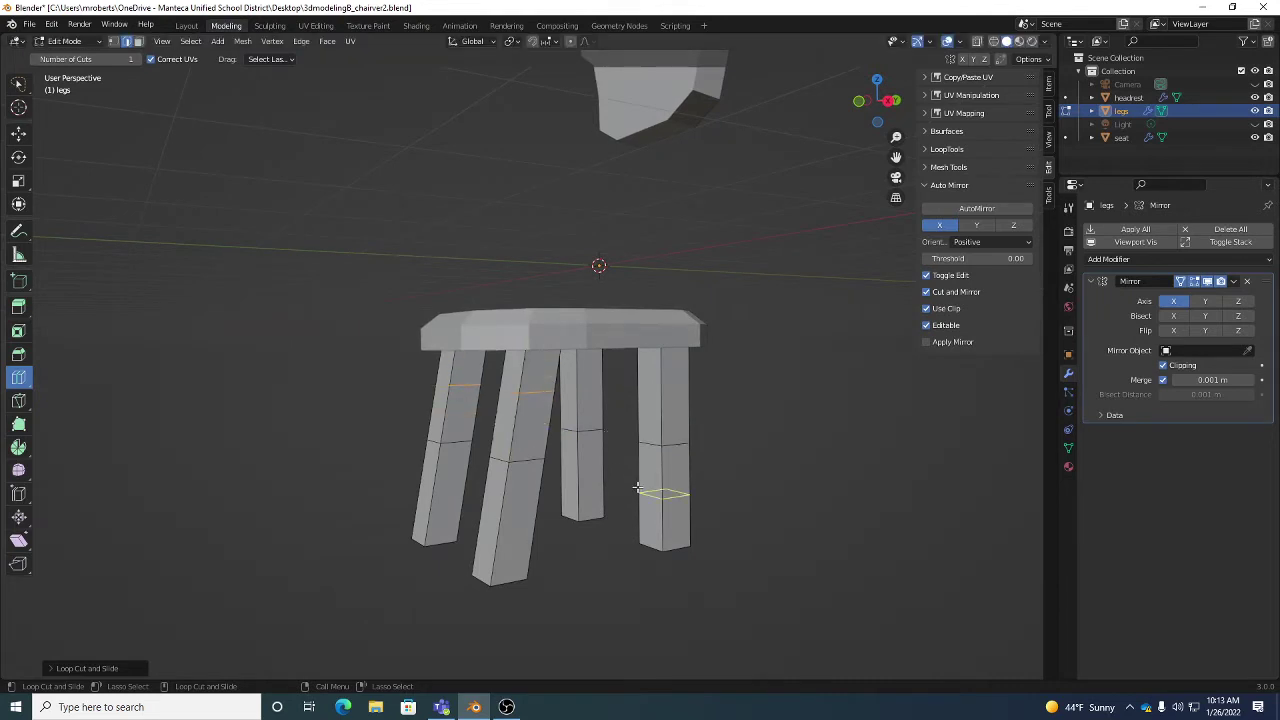
{"action": "middle_click_drag", "start_coordinate": [624, 516], "coordinate": [626, 534]}
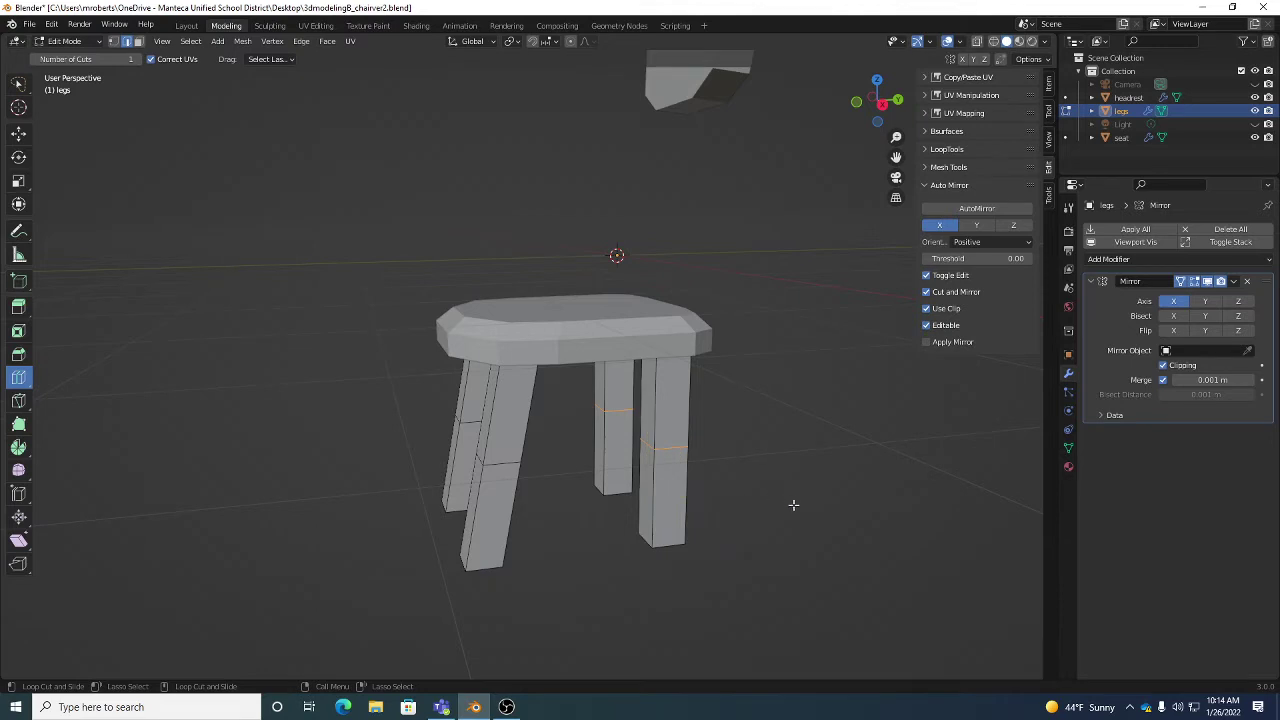
Switch from loop cutting to the Move tool and change the selection method from lasso to Select Box.
{"action": "middle_click_drag", "start_coordinate": [794, 506], "coordinate": [767, 496]}
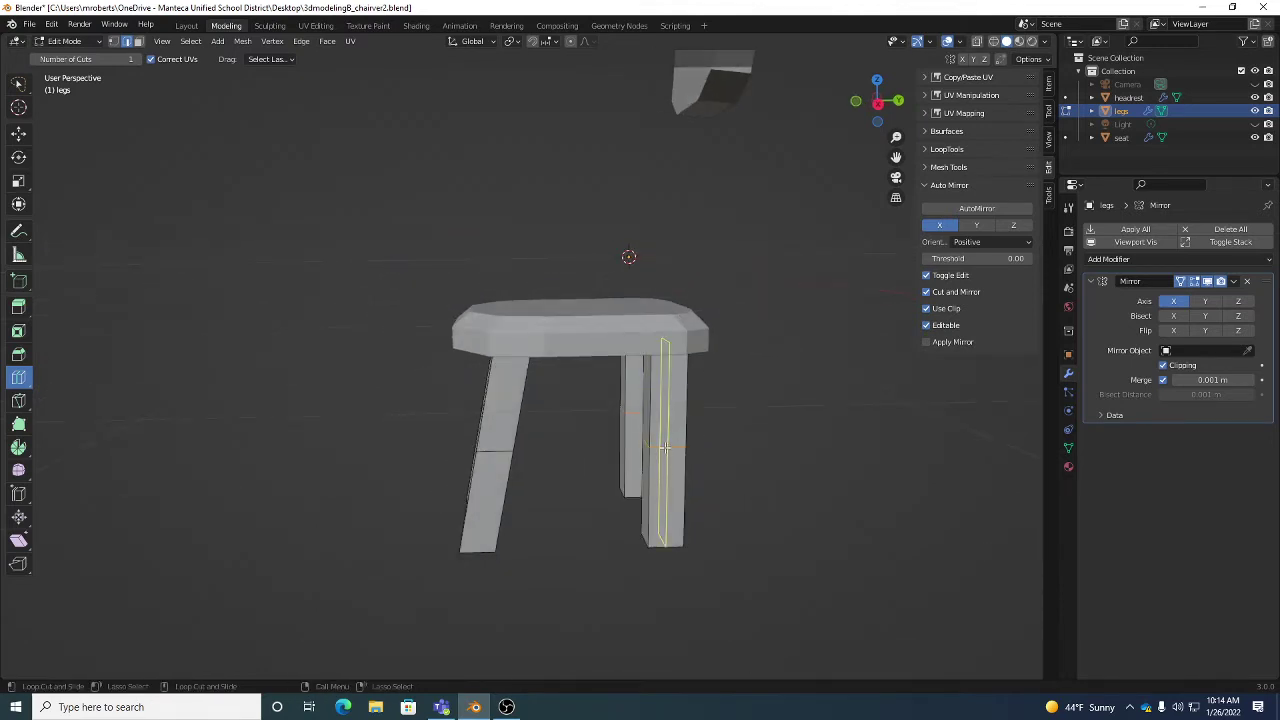
{"action": "middle_click_drag", "start_coordinate": [678, 490], "coordinate": [678, 458]}
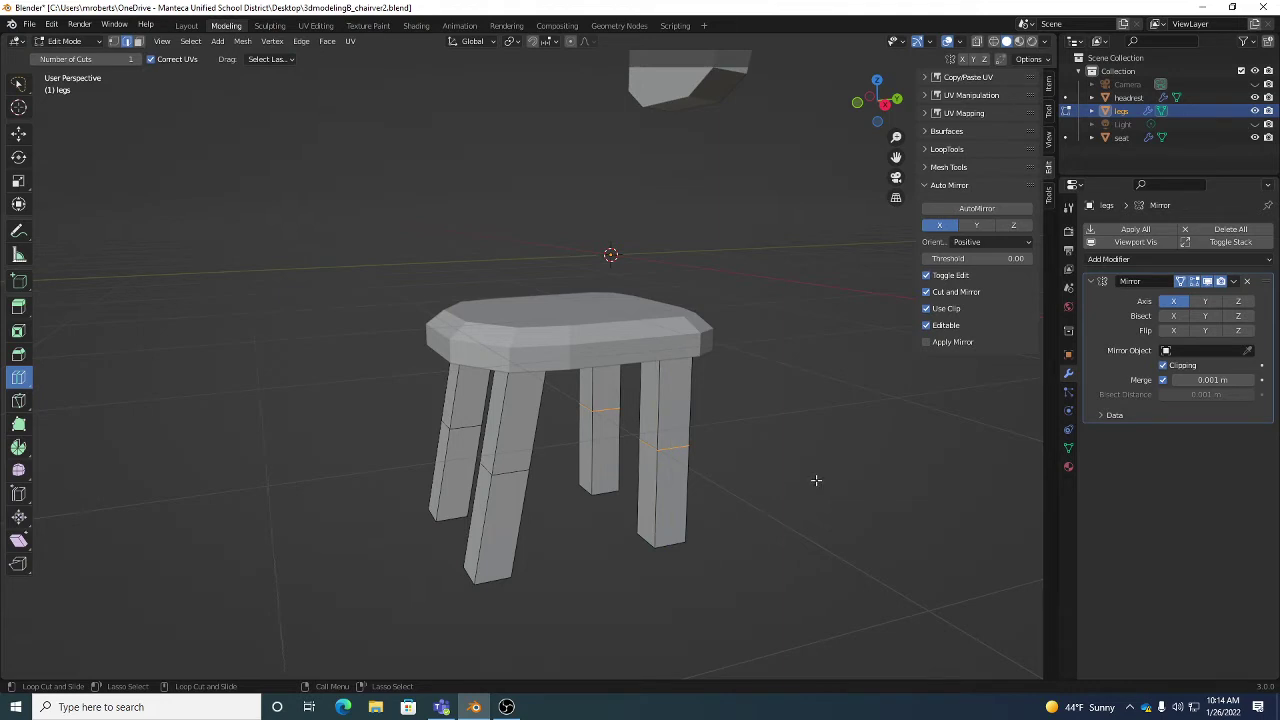
{"action": "key", "text": "shift+space"}
{"action": "key", "text": "g"}
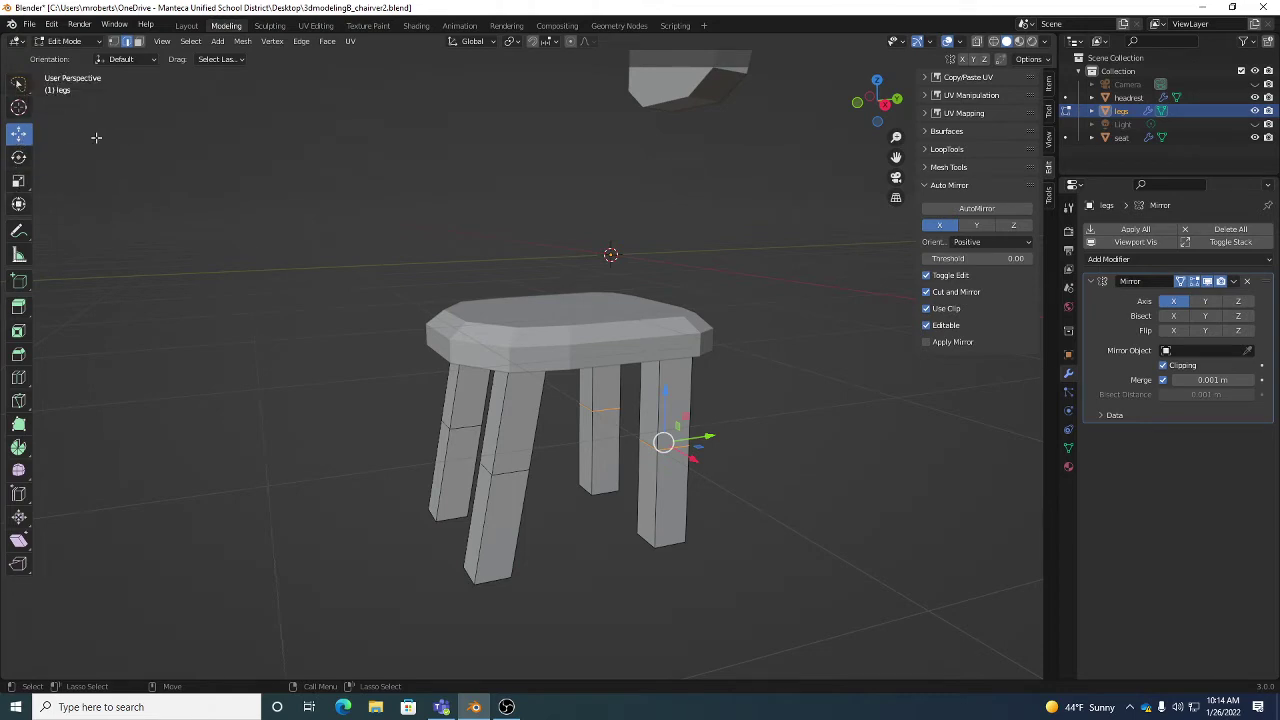
{"action": "key", "text": "w"}
{"action": "key", "text": "w"}
{"action": "key", "text": "w"}
{"action": "left_click", "coordinate": [19, 134]}
{"action": "middle_click_drag", "start_coordinate": [825, 432], "coordinate": [766, 445]}
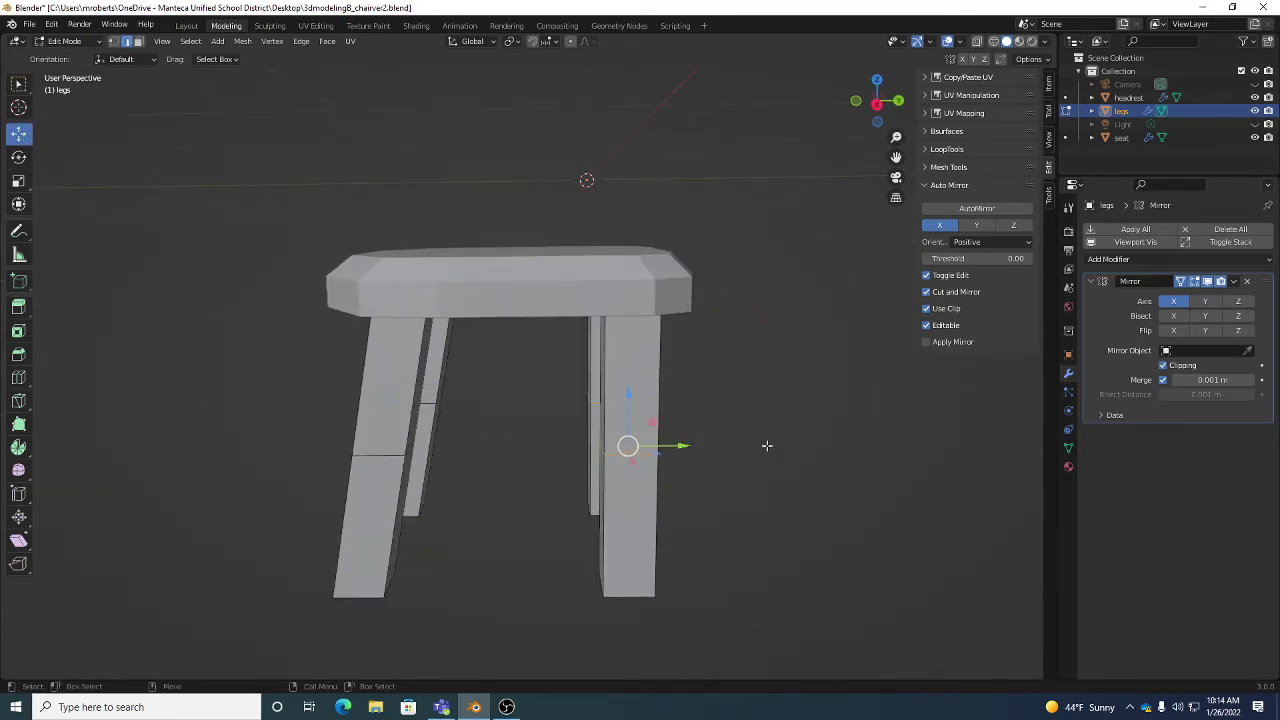
Check which keymap preset is set in the Blender Preferences, then close the preferences.
{"action": "left_click", "coordinate": [51, 24]}
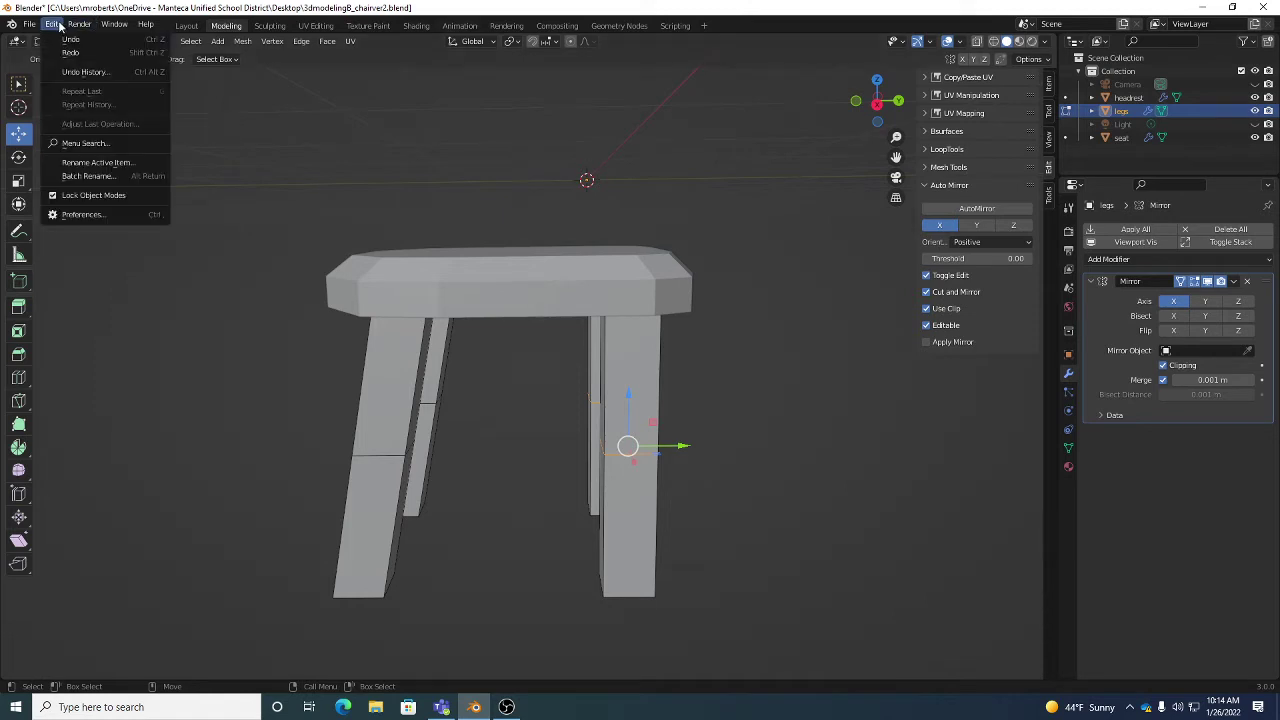
{"action": "left_click", "coordinate": [112, 212]}
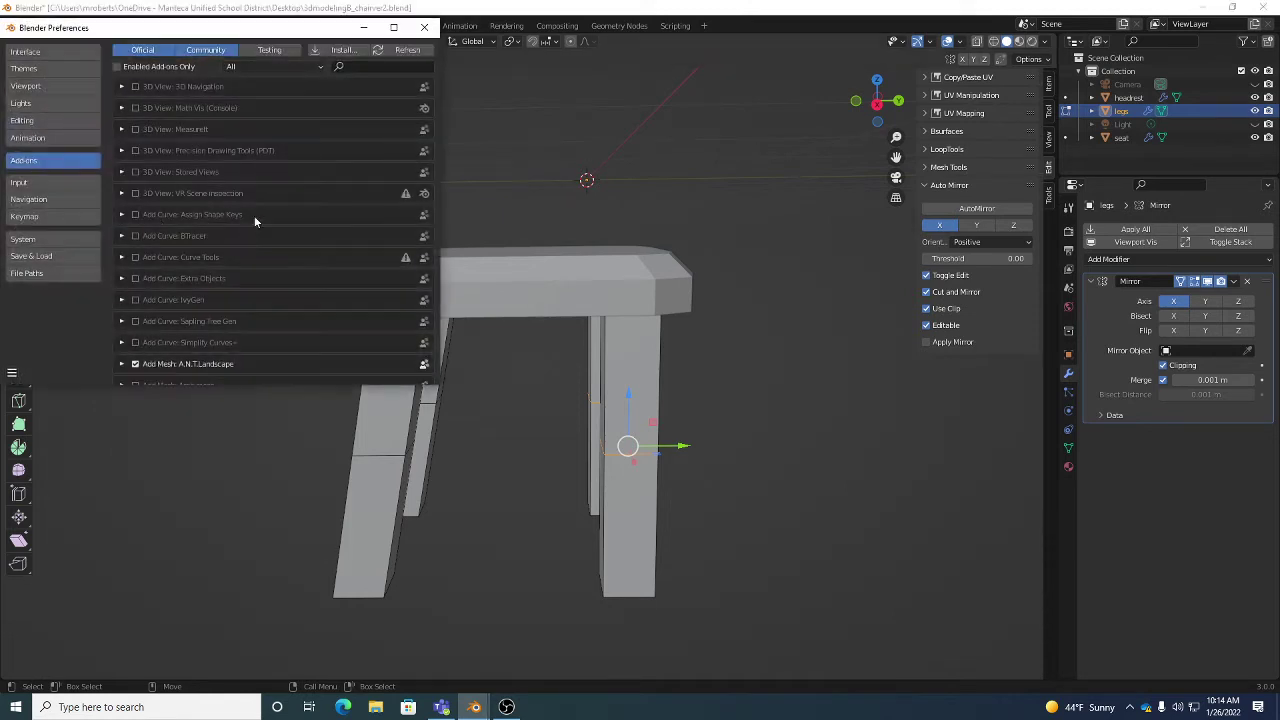
{"action": "left_click", "coordinate": [41, 218]}
{"action": "left_click", "coordinate": [190, 50]}
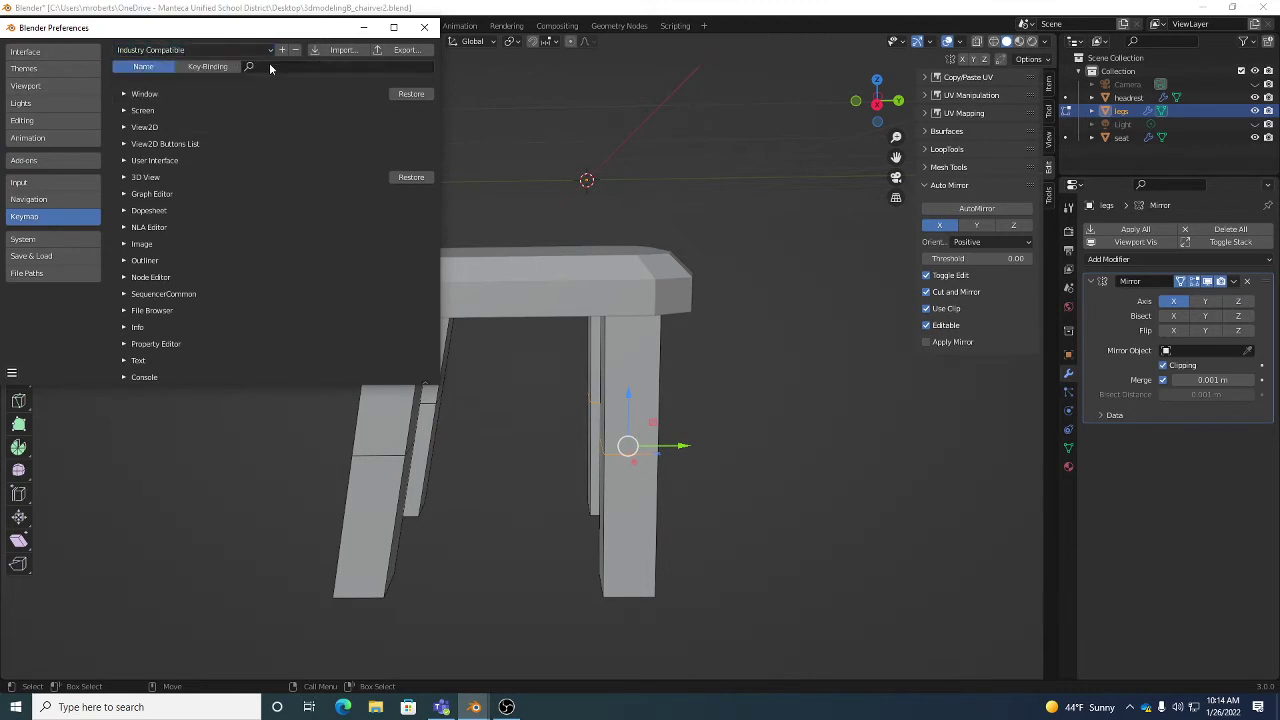
{"action": "left_click", "coordinate": [427, 27]}
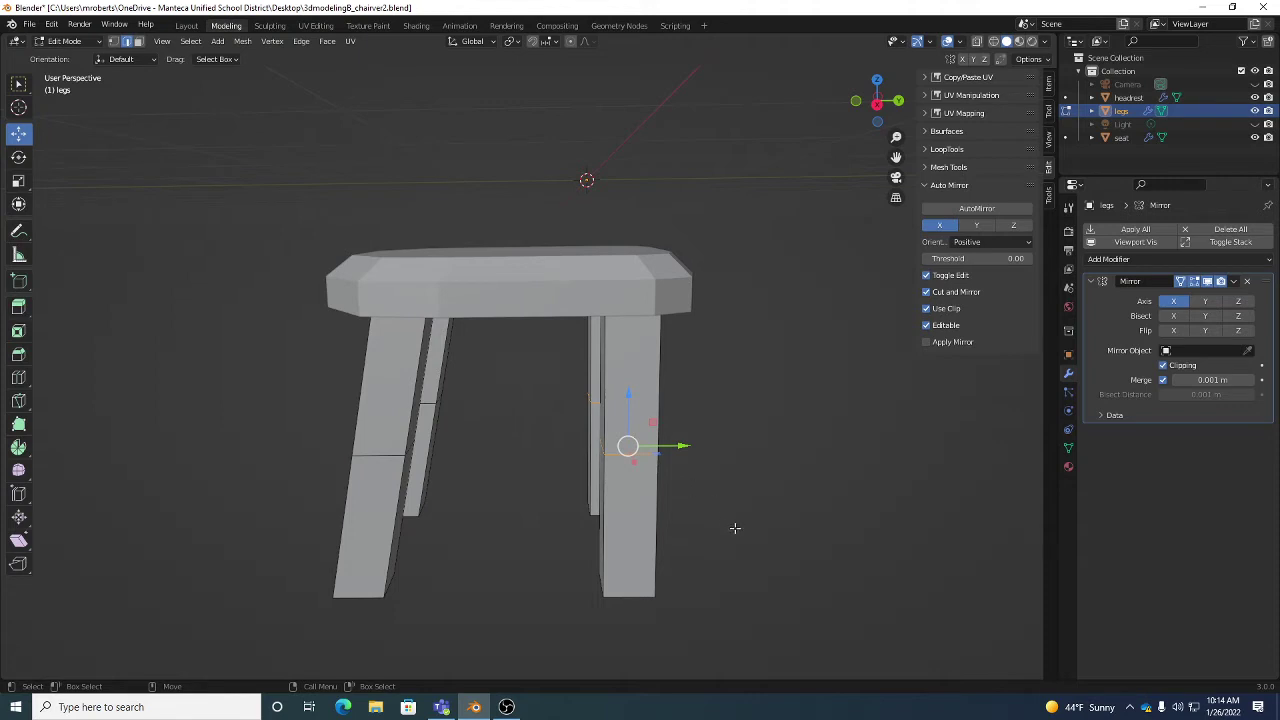
Move the middle edge loop of the back legs inward along Y to bend the legs at the knee.
{"action": "left_click_drag", "start_coordinate": [723, 486], "coordinate": [596, 393], "text": "alt"}
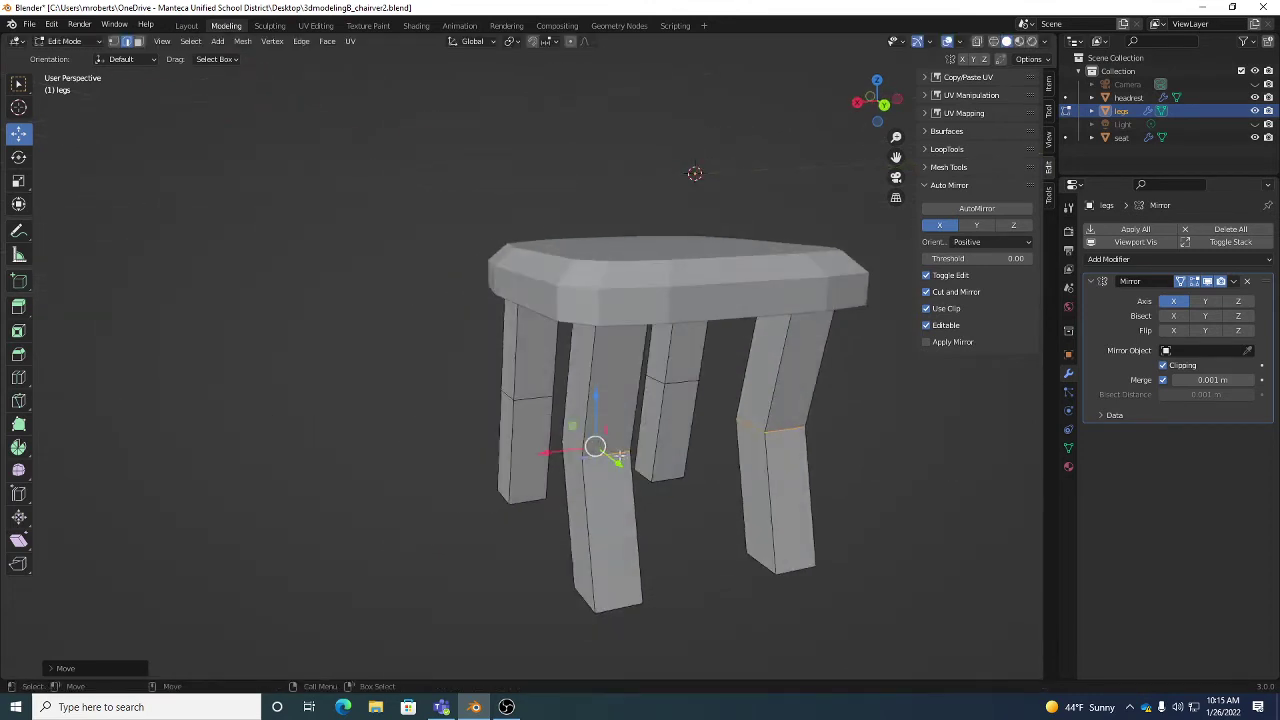
{"action": "left_click_drag", "start_coordinate": [605, 445], "coordinate": [818, 442], "text": "alt"}
{"action": "middle_click_drag", "start_coordinate": [818, 442], "coordinate": [509, 482]}
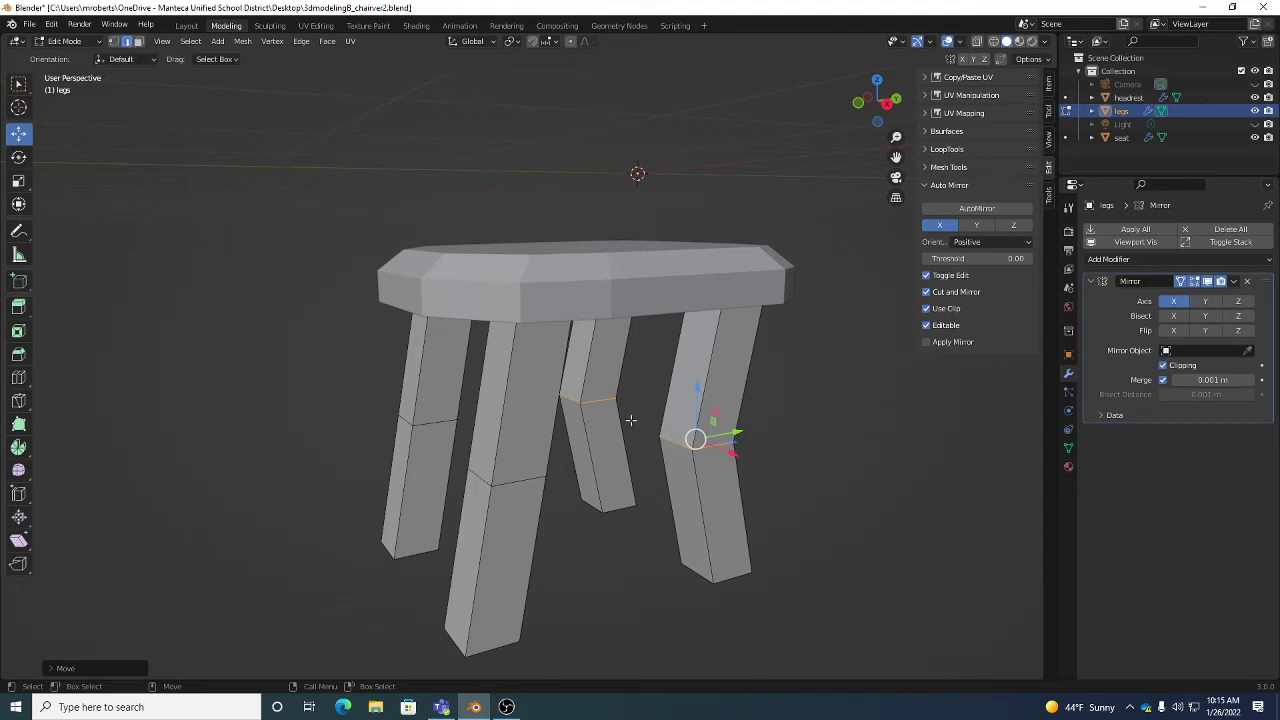
Select the middle edge loop of the front legs and move it inward along Y by about 0.2 m.
{"action": "left_click", "coordinate": [521, 480], "text": "alt"}
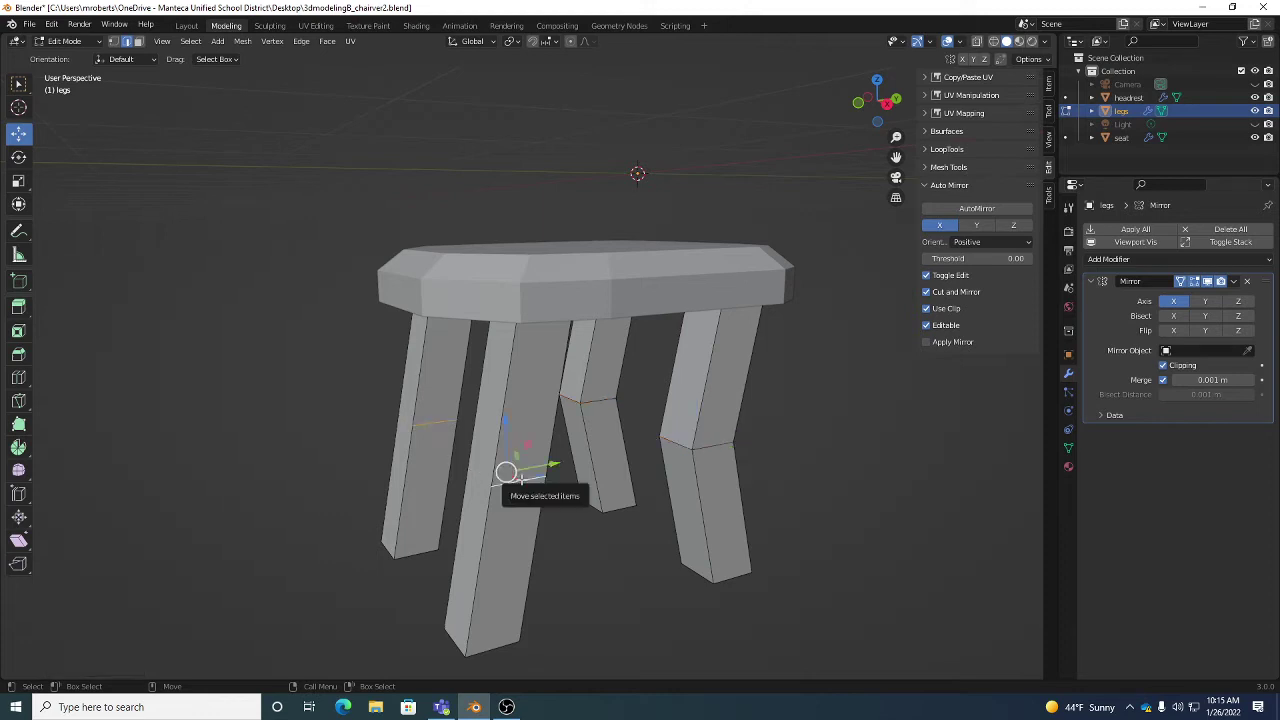
{"action": "middle_click_drag", "start_coordinate": [644, 495], "coordinate": [558, 470]}
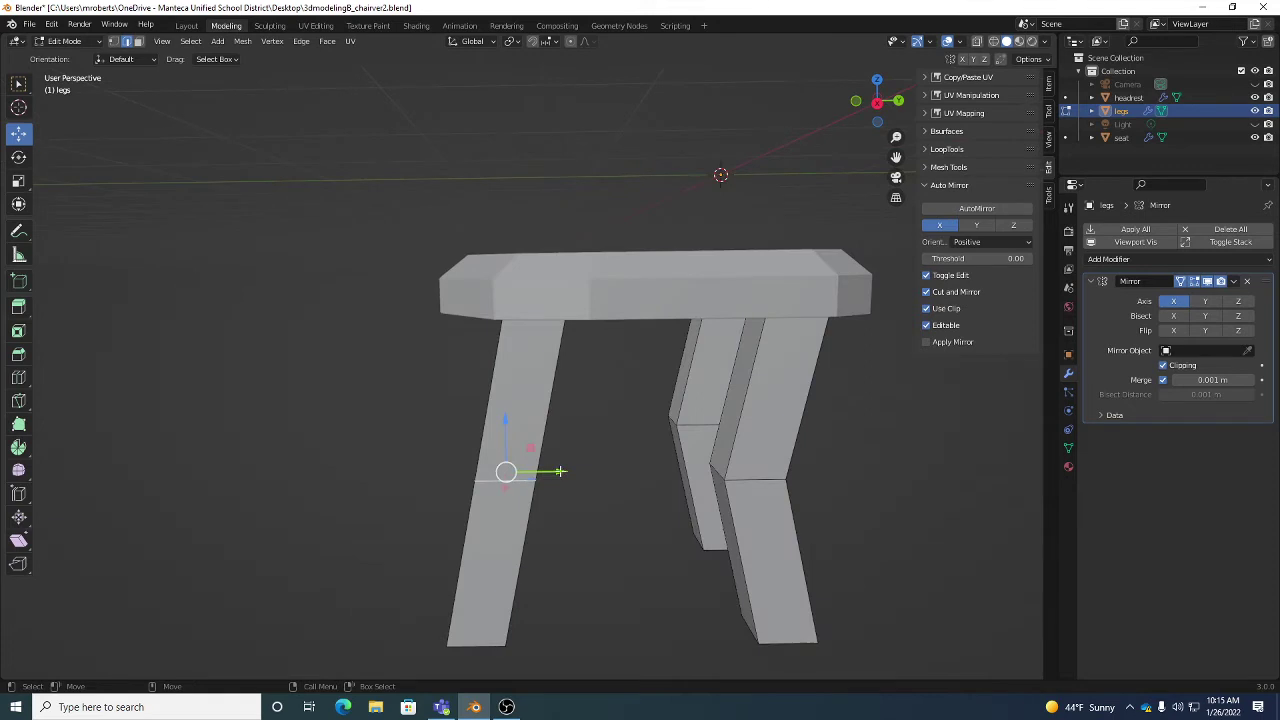
{"action": "key", "text": "g"}
{"action": "key", "text": "y"}
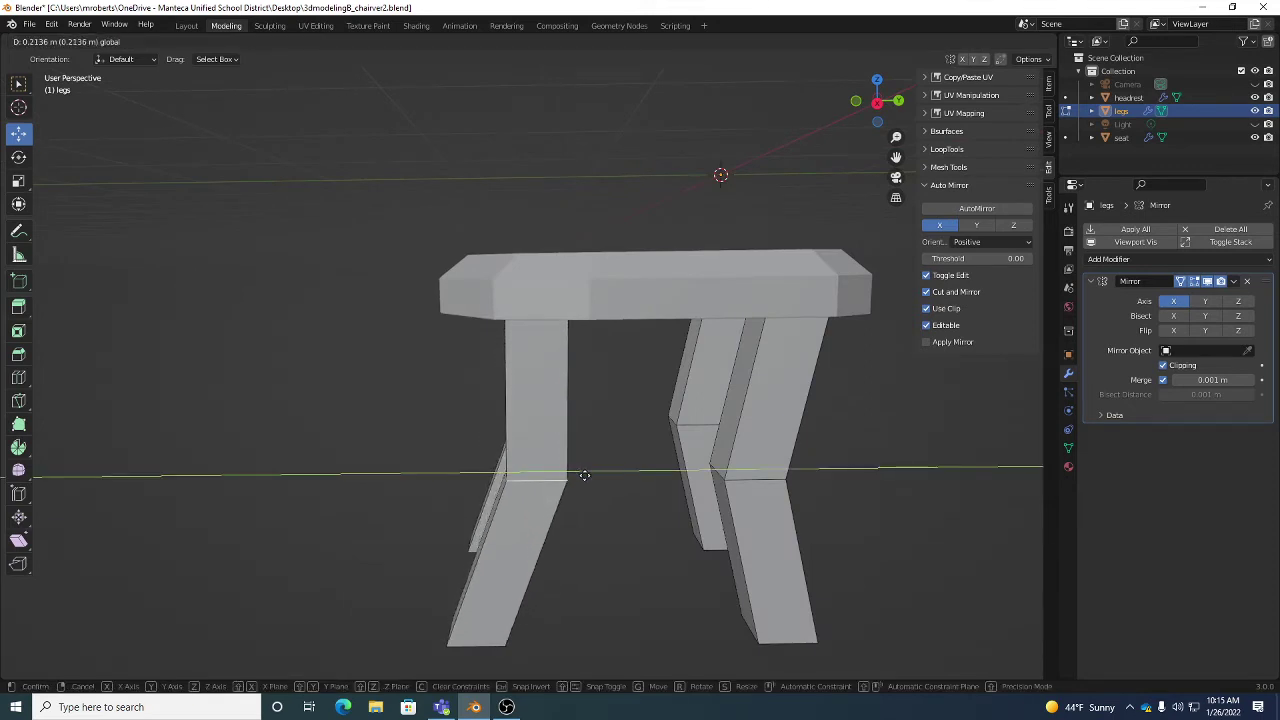
{"action": "left_click", "coordinate": [580, 470]}
{"action": "middle_click_drag", "start_coordinate": [580, 470], "coordinate": [625, 401]}
Select the bottom face of the front leg in face selection and move it outward along X.
{"action": "middle_click_drag", "start_coordinate": [686, 509], "coordinate": [621, 421]}
{"action": "left_click", "coordinate": [627, 427]}
{"action": "left_click", "coordinate": [525, 456]}
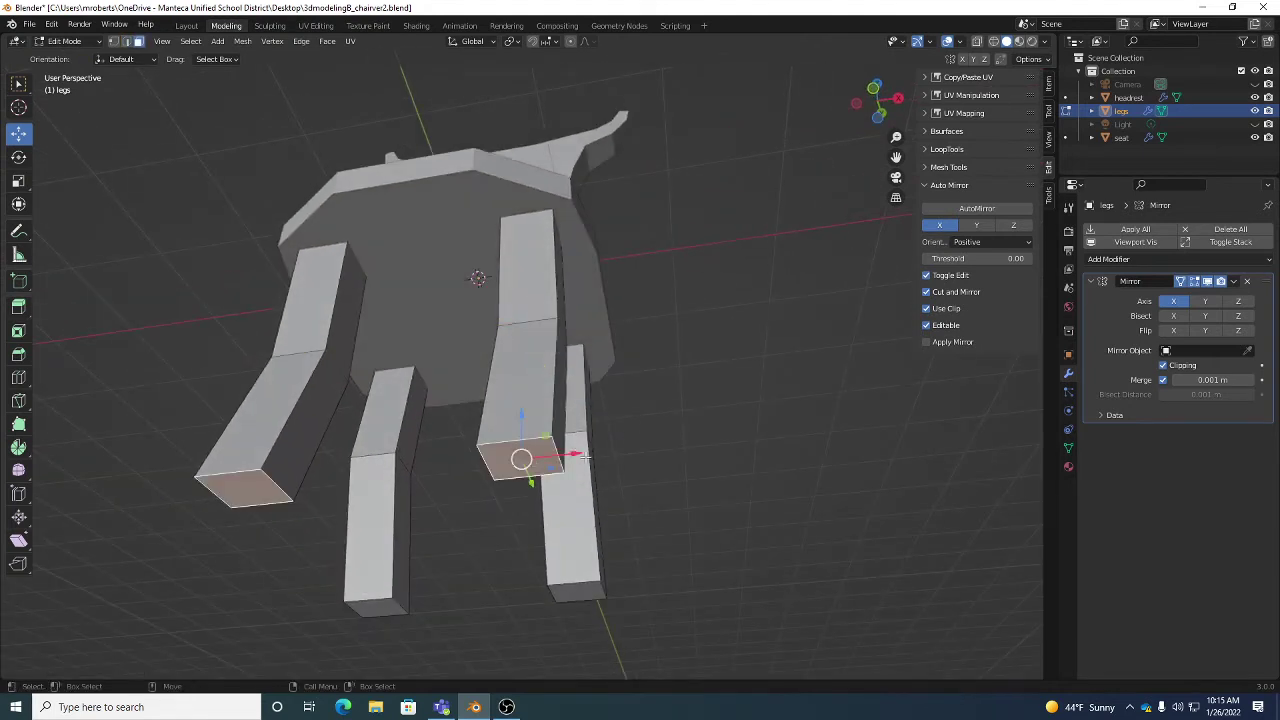
{"action": "key", "text": "g"}
{"action": "key", "text": "x"}
{"action": "left_click", "coordinate": [595, 455]}
Move the bottom face of the back leg outward along X to splay the foot.
{"action": "left_click", "coordinate": [588, 590]}
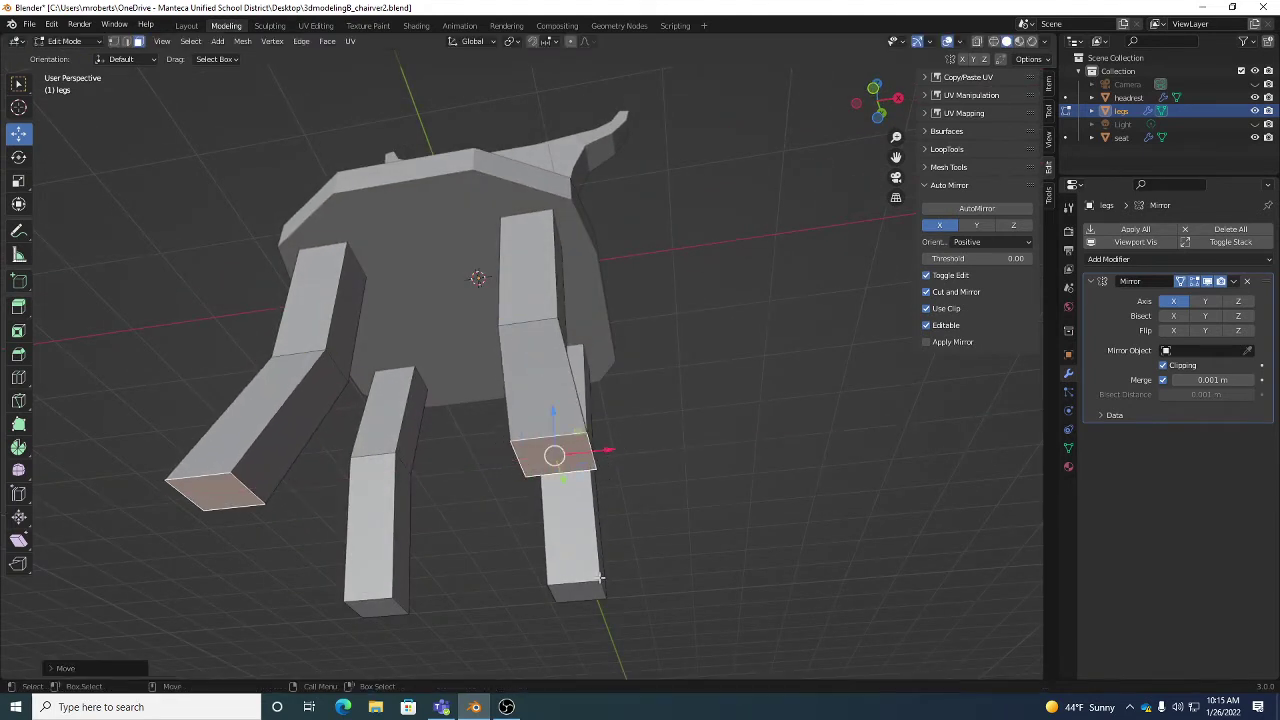
{"action": "left_click_drag", "start_coordinate": [594, 590], "coordinate": [597, 525]}
{"action": "left_click", "coordinate": [541, 408]}
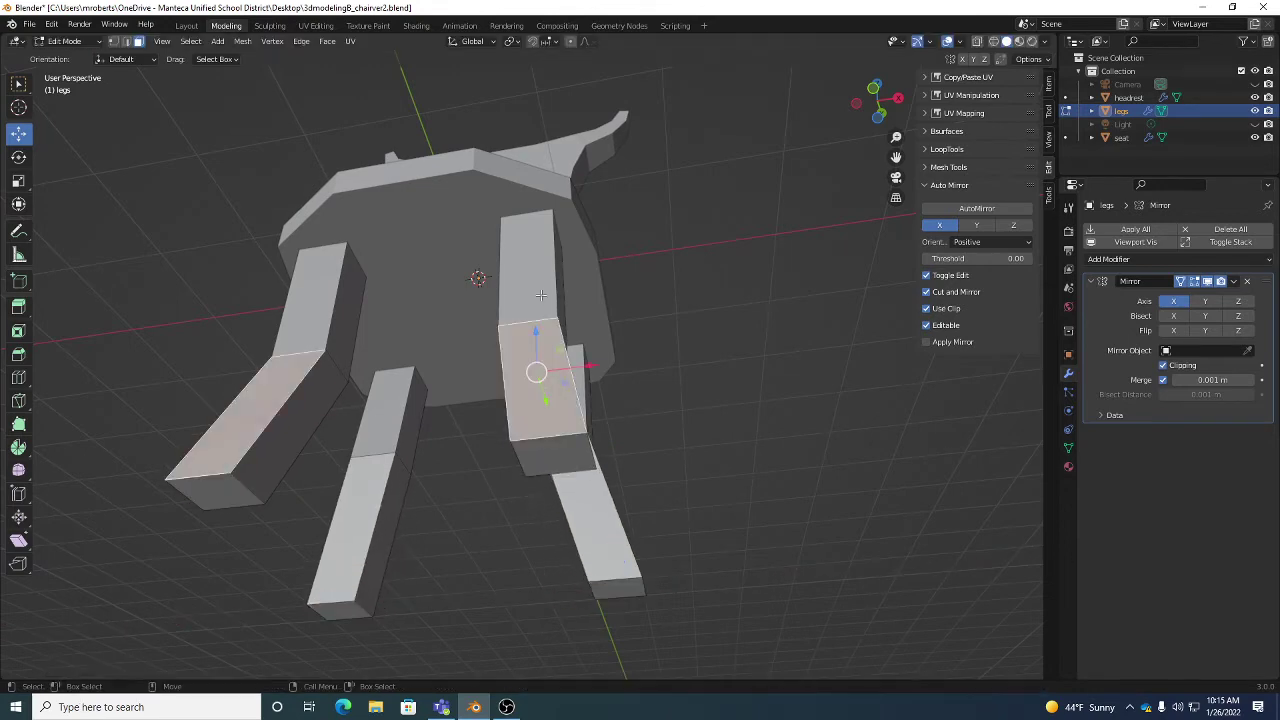
{"action": "left_click", "coordinate": [542, 296]}
Add a loop cut halfway down the lower section of the front legs.
{"action": "middle_click_drag", "start_coordinate": [542, 296], "coordinate": [596, 500]}
{"action": "middle_click_drag", "start_coordinate": [650, 496], "coordinate": [731, 356]}
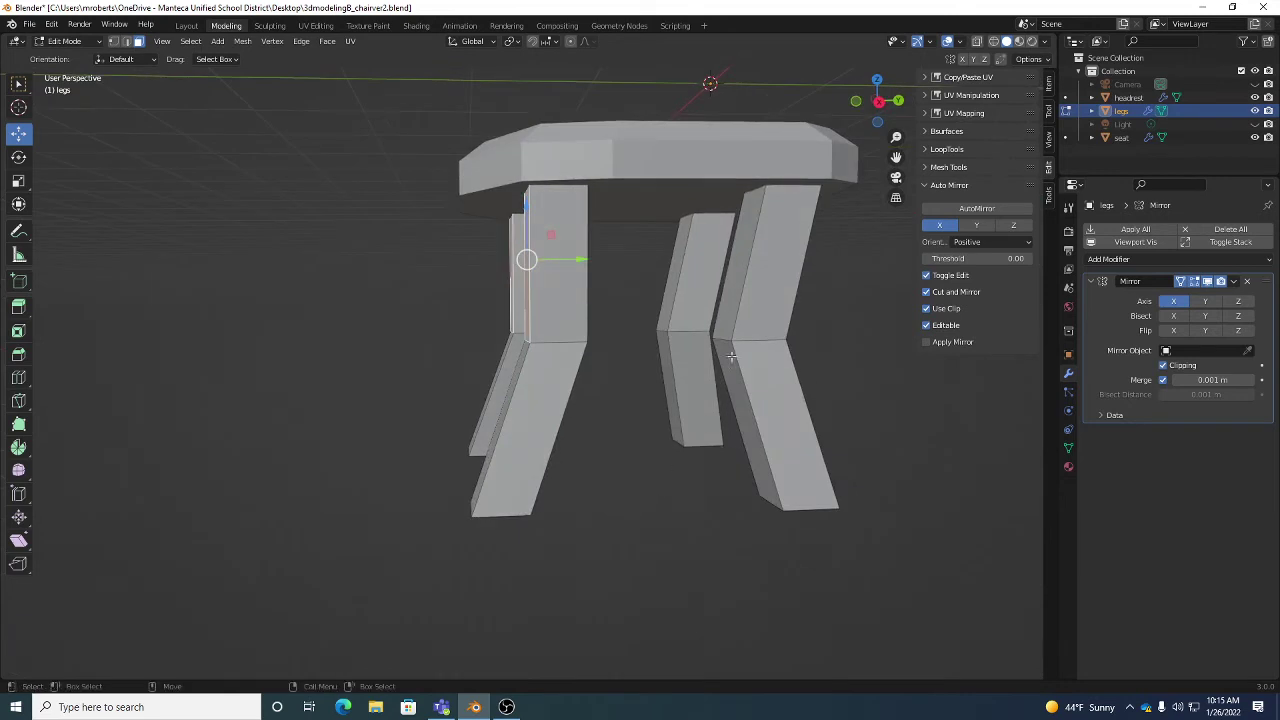
{"action": "middle_click_drag", "start_coordinate": [773, 393], "coordinate": [702, 403]}
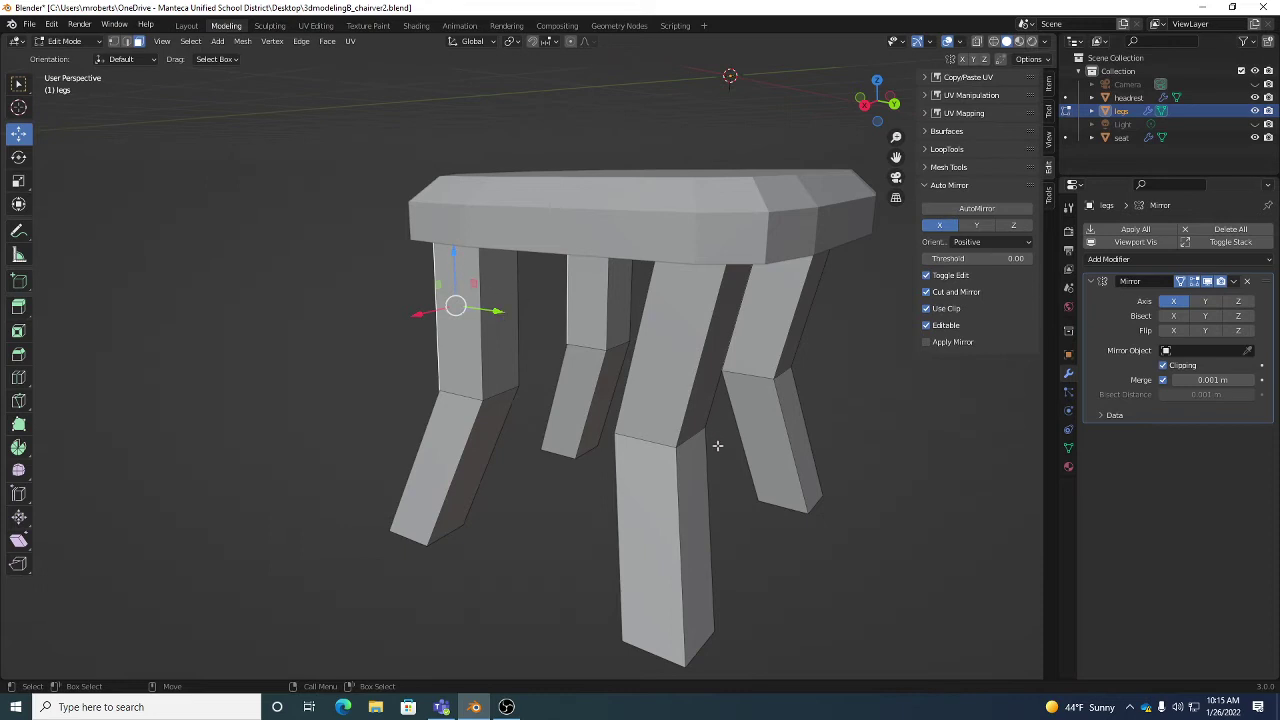
{"action": "middle_click_drag", "start_coordinate": [717, 445], "coordinate": [510, 335]}
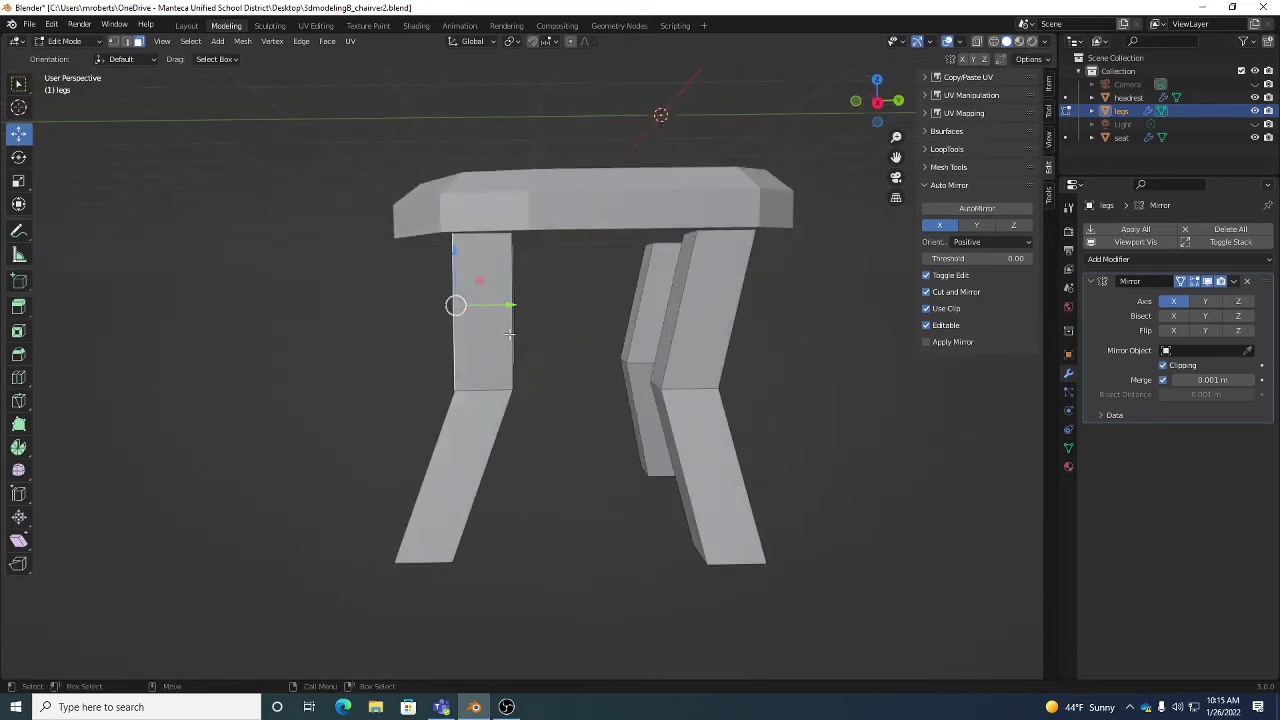
{"action": "left_click", "coordinate": [18, 377]}
{"action": "left_click", "coordinate": [450, 470]}
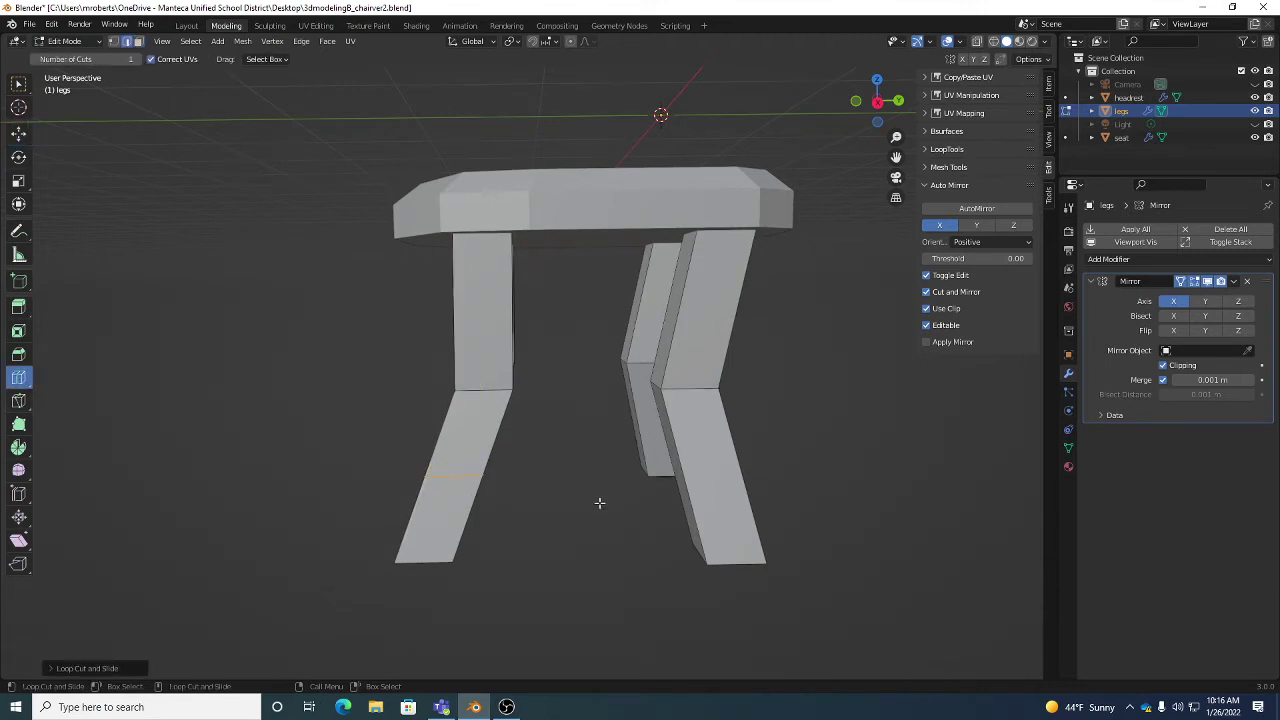
Move the new lower edge loop of the front legs inward along Y with the Move tool.
{"action": "middle_click_drag", "start_coordinate": [600, 503], "coordinate": [455, 468]}
{"action": "key", "text": "shift+space"}
{"action": "key", "text": "g"}
{"action": "left_click_drag", "start_coordinate": [453, 467], "coordinate": [511, 473]}
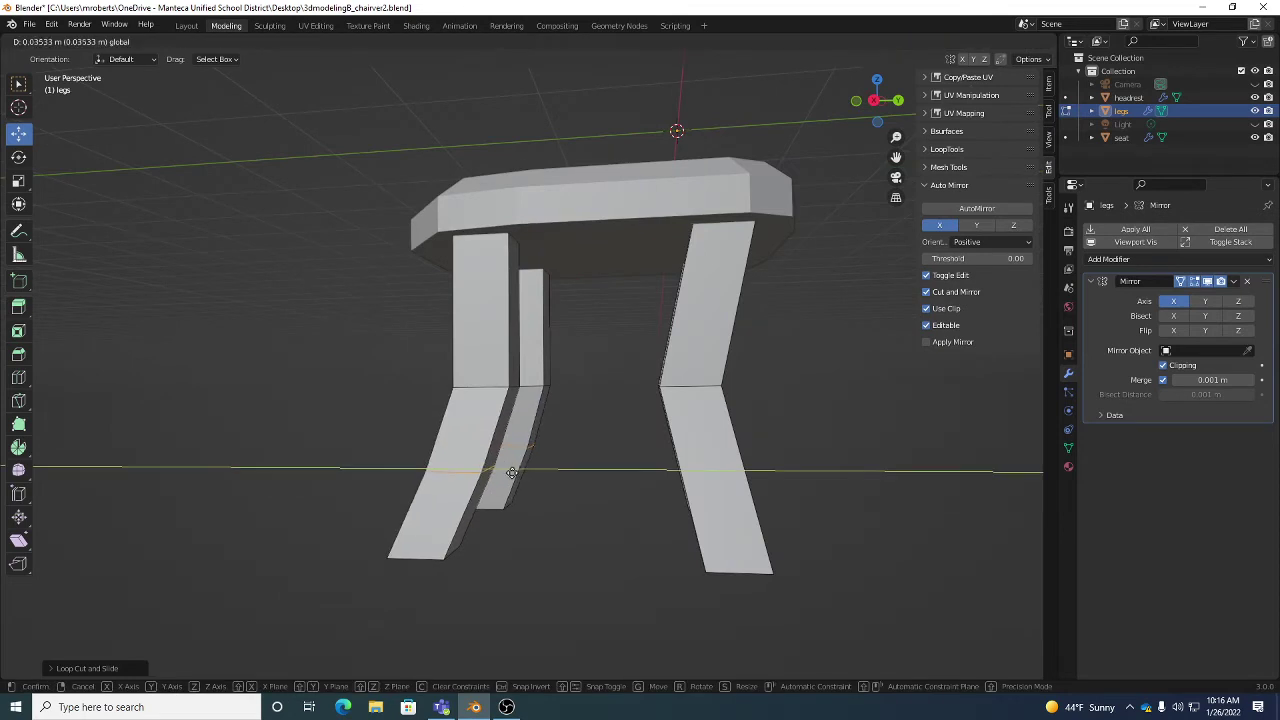
{"action": "left_click", "coordinate": [513, 472]}
Rotate the front legs' lower edge loop about X so it follows the curve of the leg.
{"action": "middle_click_drag", "start_coordinate": [513, 472], "coordinate": [422, 450]}
{"action": "key", "text": "shift+space"}
{"action": "key", "text": "r"}
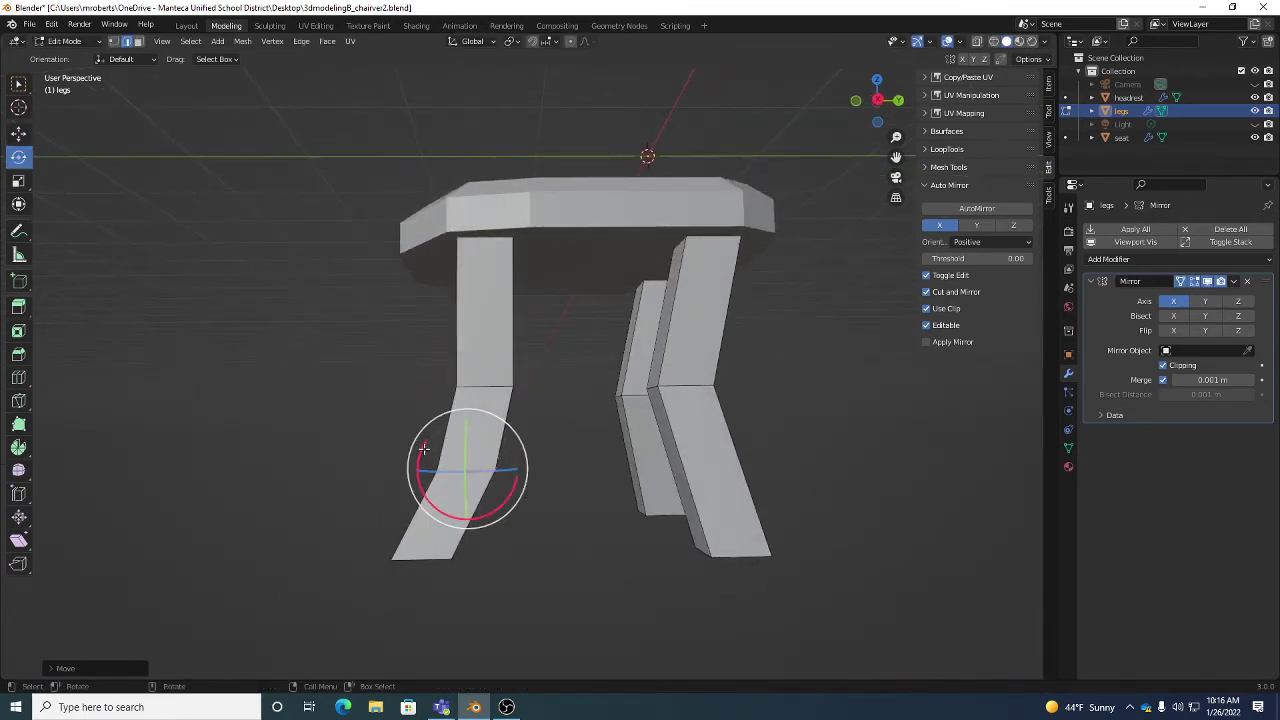
{"action": "left_click_drag", "start_coordinate": [423, 450], "coordinate": [445, 455]}
Move the front legs' lower edge loop slightly inward along X to curve the legs from the front as well.
{"action": "middle_click_drag", "start_coordinate": [445, 455], "coordinate": [654, 437]}
{"action": "key", "text": "shift+space"}
{"action": "key", "text": "g"}
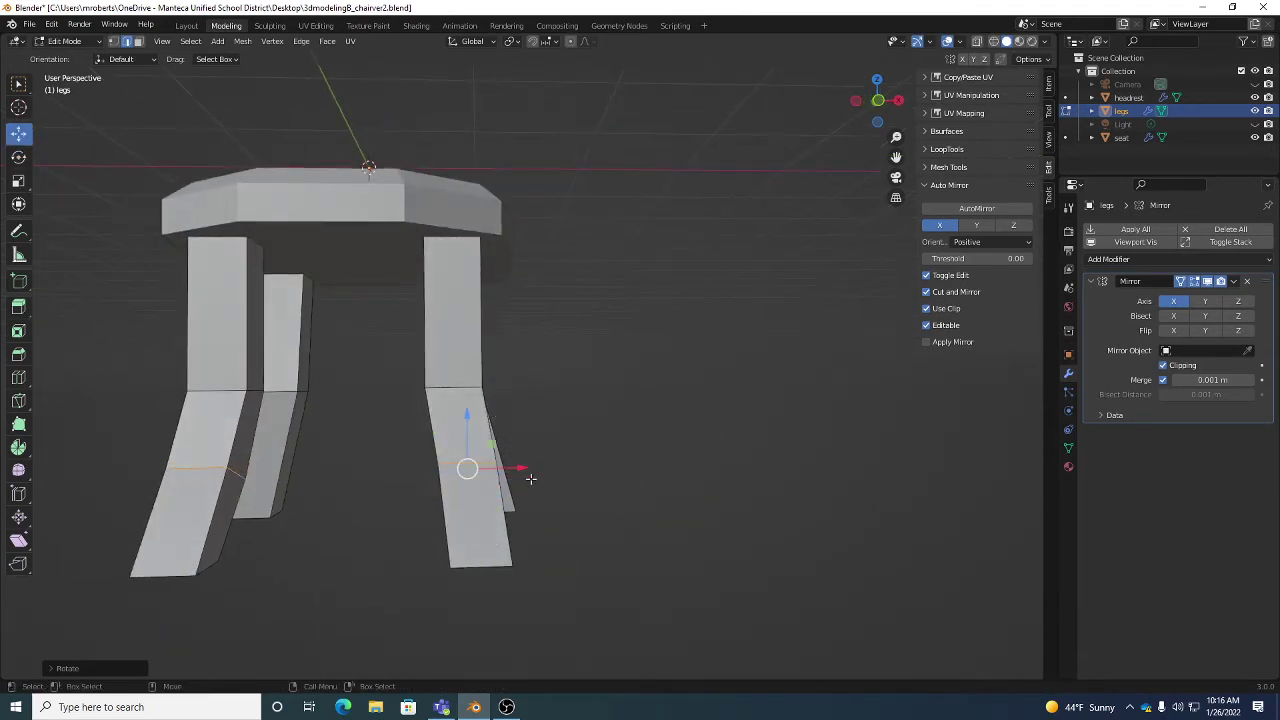
{"action": "left_click_drag", "start_coordinate": [523, 467], "coordinate": [513, 472]}
{"action": "middle_click_drag", "start_coordinate": [487, 468], "coordinate": [640, 513]}
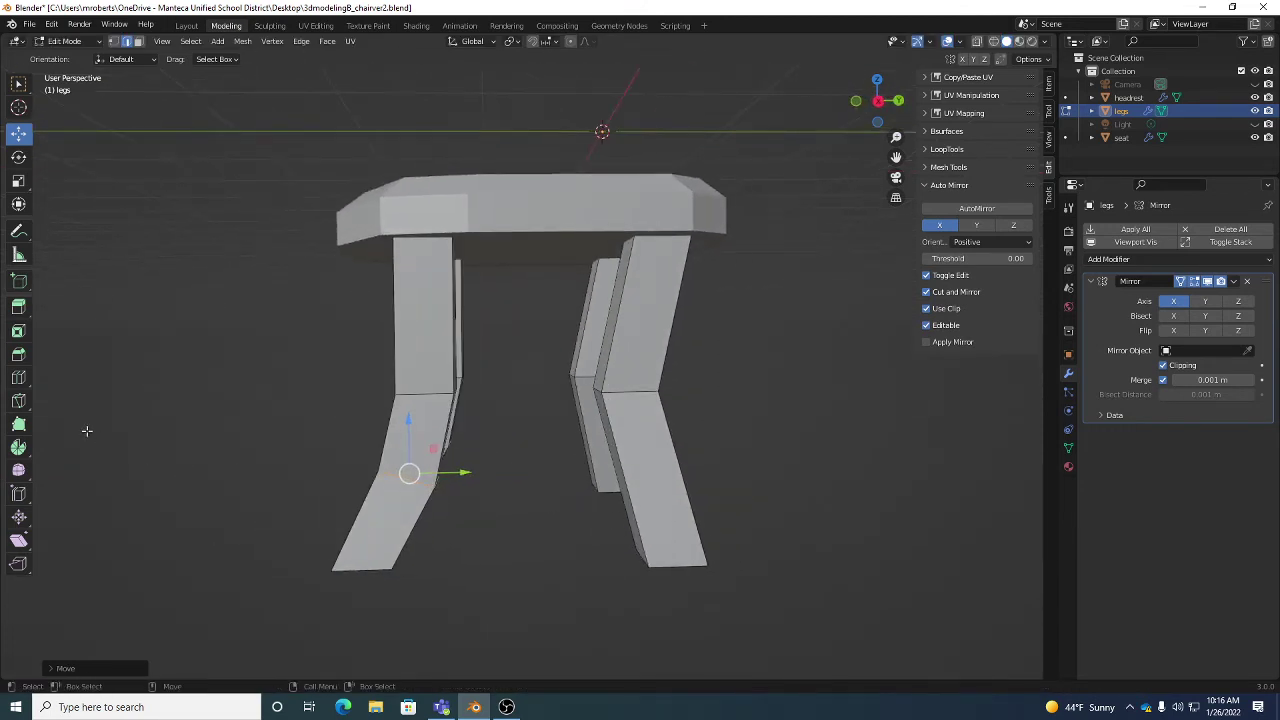
Add a loop cut halfway down the lower section of the back legs.
{"action": "left_click", "coordinate": [18, 377]}
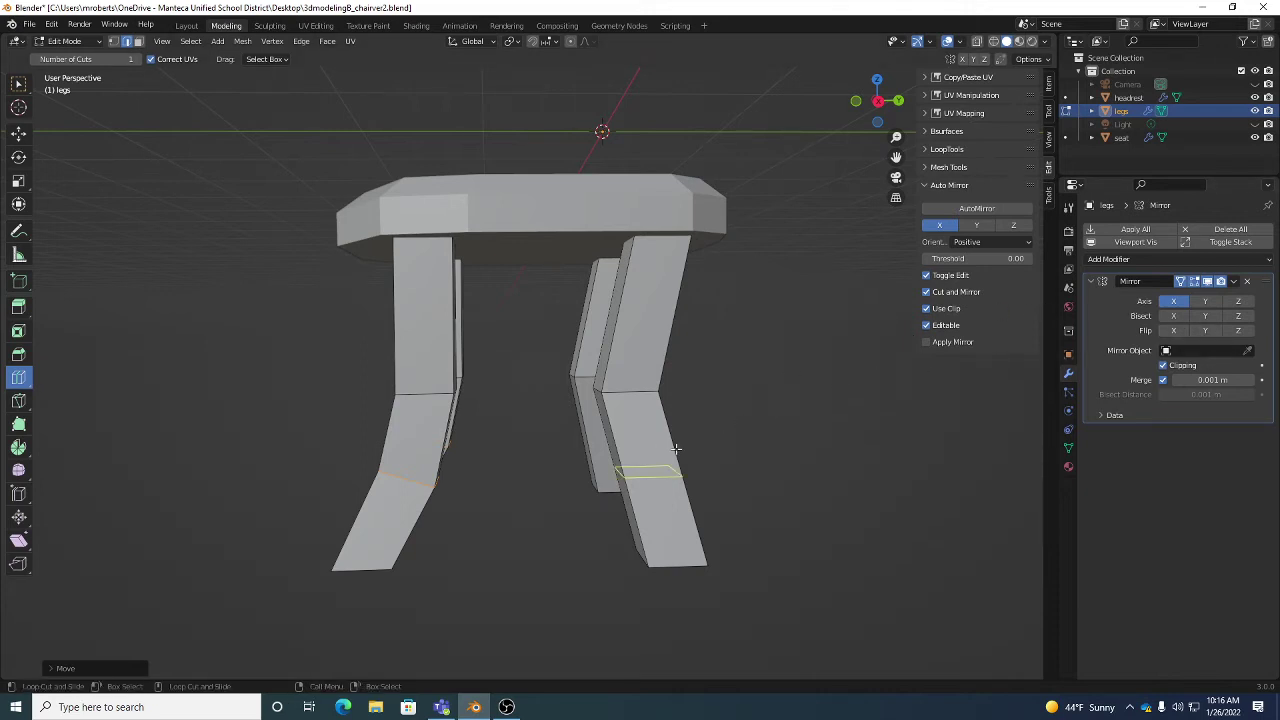
{"action": "middle_click_drag", "start_coordinate": [701, 494], "coordinate": [651, 439]}
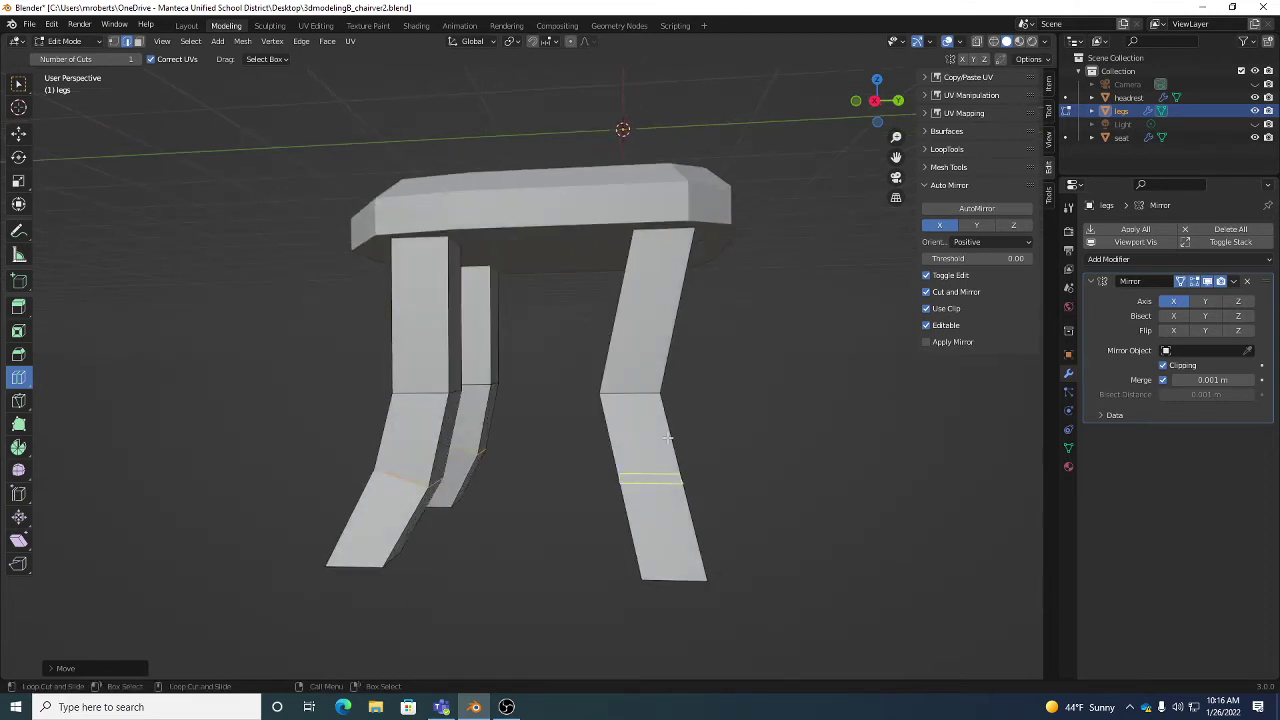
{"action": "left_click", "coordinate": [659, 468]}
Move the back legs' new lower edge loop slightly inward along Y with the Move tool.
{"action": "middle_click_drag", "start_coordinate": [663, 466], "coordinate": [705, 479]}
{"action": "key", "text": "shift+space"}
{"action": "key", "text": "g"}
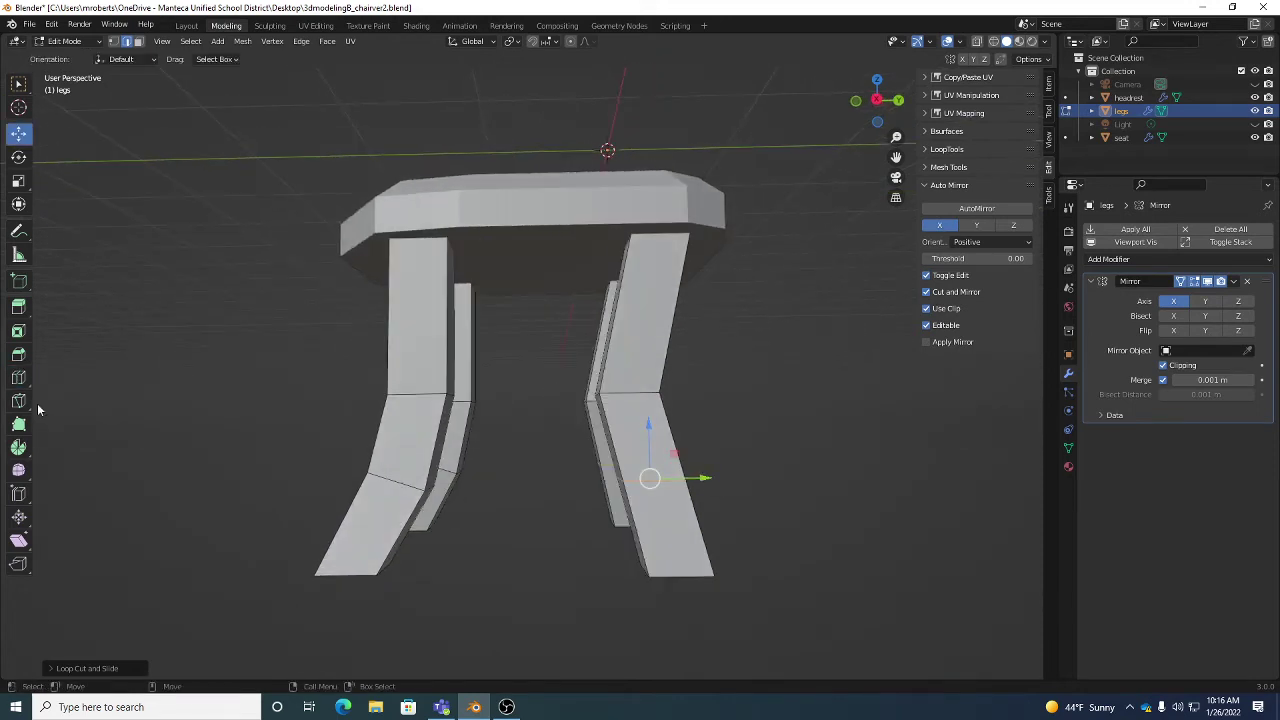
{"action": "left_click_drag", "start_coordinate": [702, 477], "coordinate": [692, 479]}
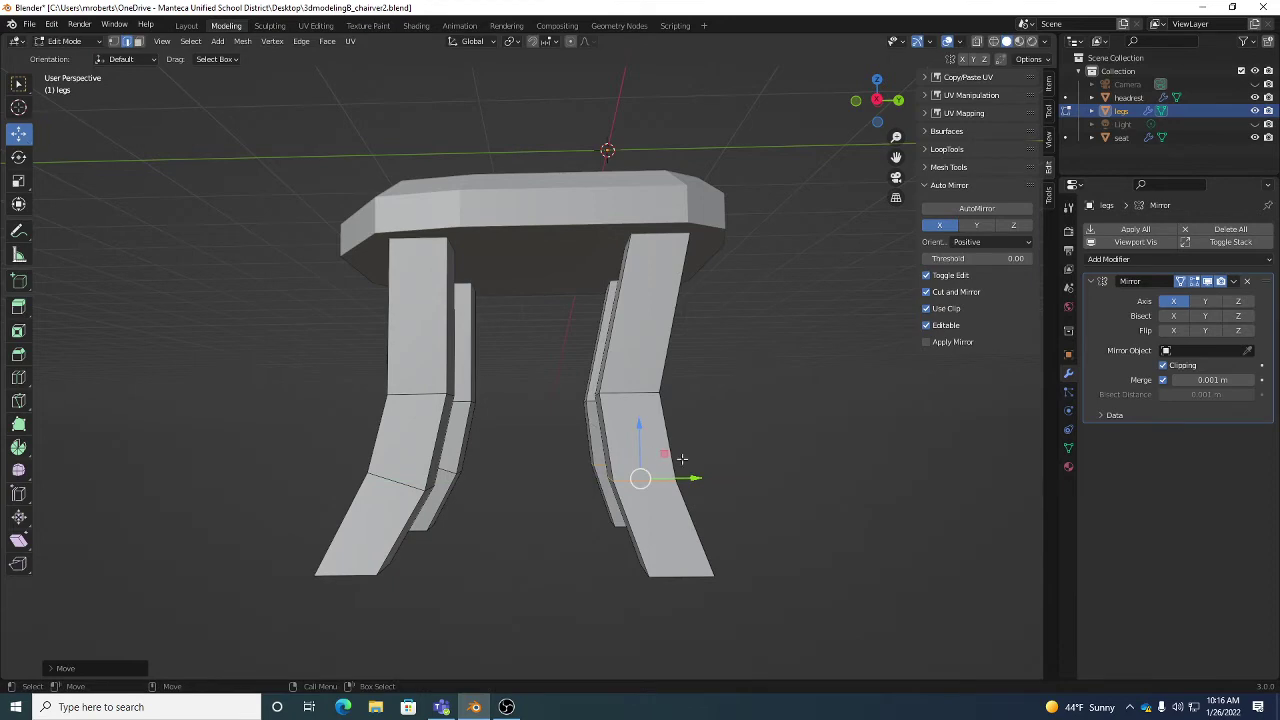
Shift the back legs' lower edge loop along X.
{"action": "mouse_move", "coordinate": [681, 458]}
{"action": "middle_mouse_down"}
{"action": "mouse_move", "coordinate": [600, 478]}
{"action": "mouse_move", "coordinate": [777, 497]}
{"action": "mouse_move", "coordinate": [676, 452]}
{"action": "middle_mouse_up"}
{"action": "key", "text": "g"}
{"action": "key", "text": "x"}
{"action": "left_click", "coordinate": [594, 479]}
Rotate the back legs' lower edge loop about X to follow the bend of the leg.
{"action": "key", "text": "shift+space"}
{"action": "key", "text": "r"}
{"action": "left_click_drag", "start_coordinate": [676, 452], "coordinate": [679, 442]}
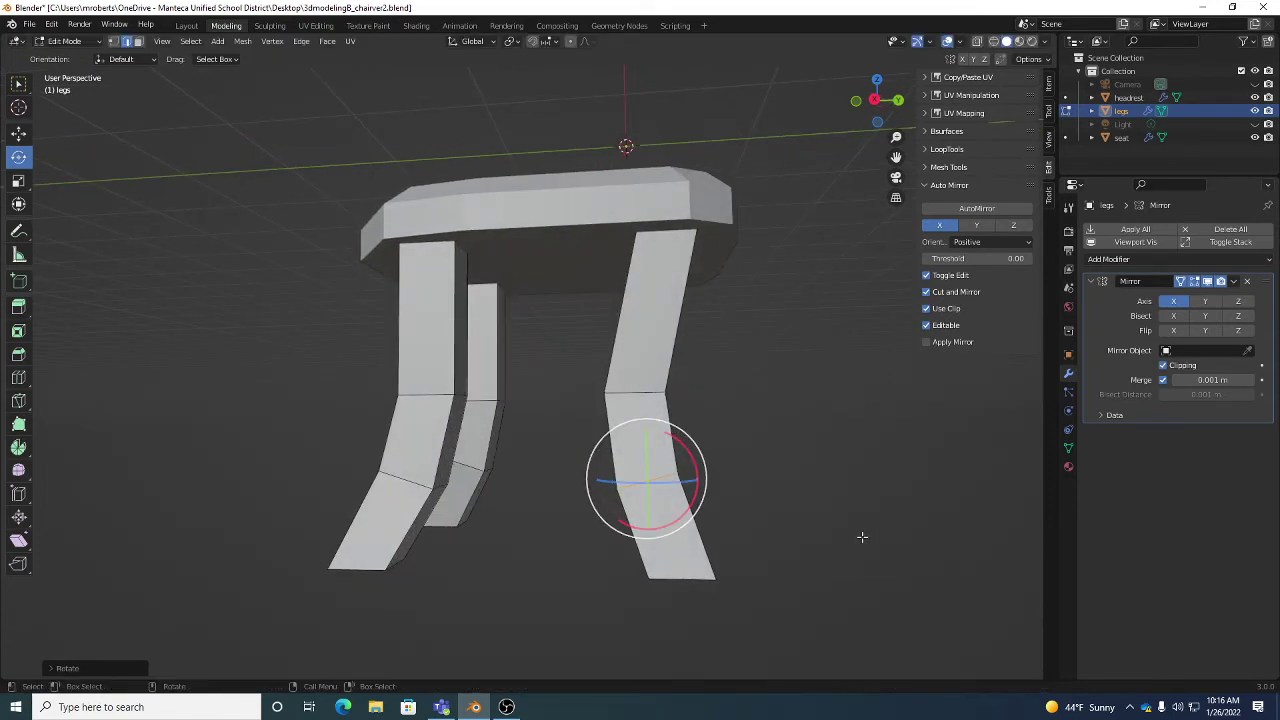
Add a loop cut across the upper section of the back legs and move it slightly inward along Y.
{"action": "middle_click_drag", "start_coordinate": [862, 537], "coordinate": [711, 474]}
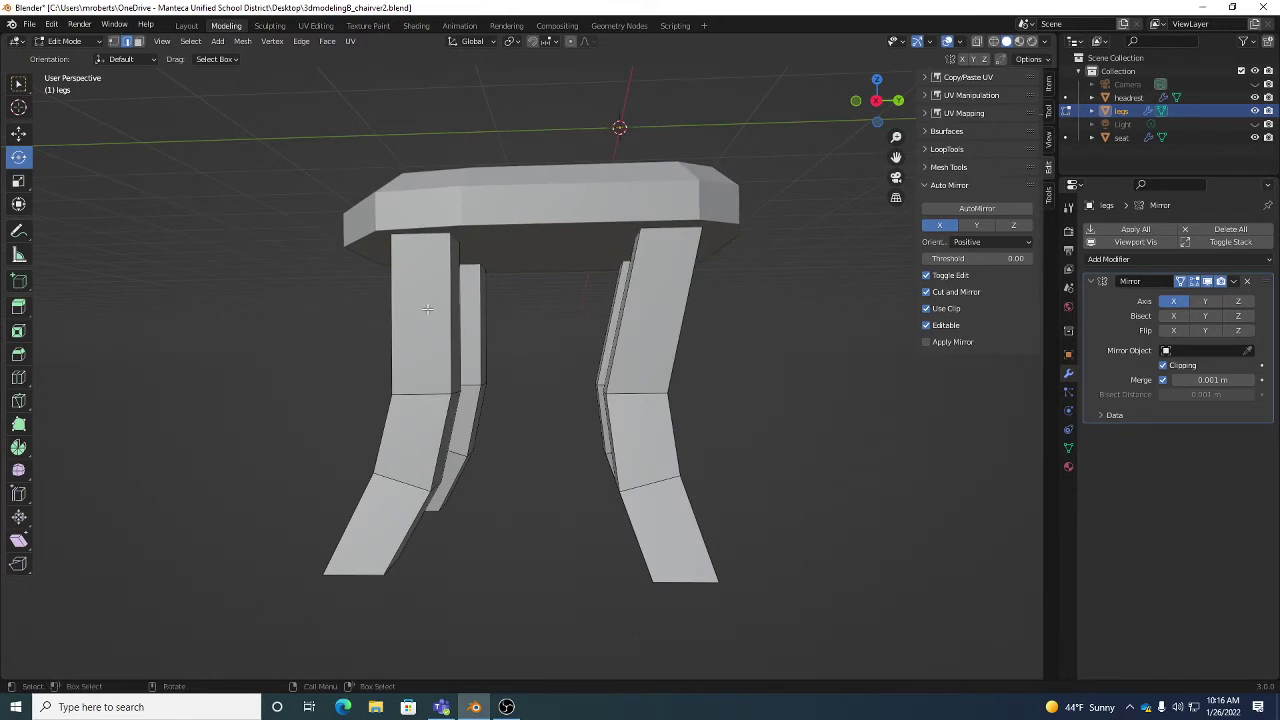
{"action": "key", "text": "ctrl+r"}
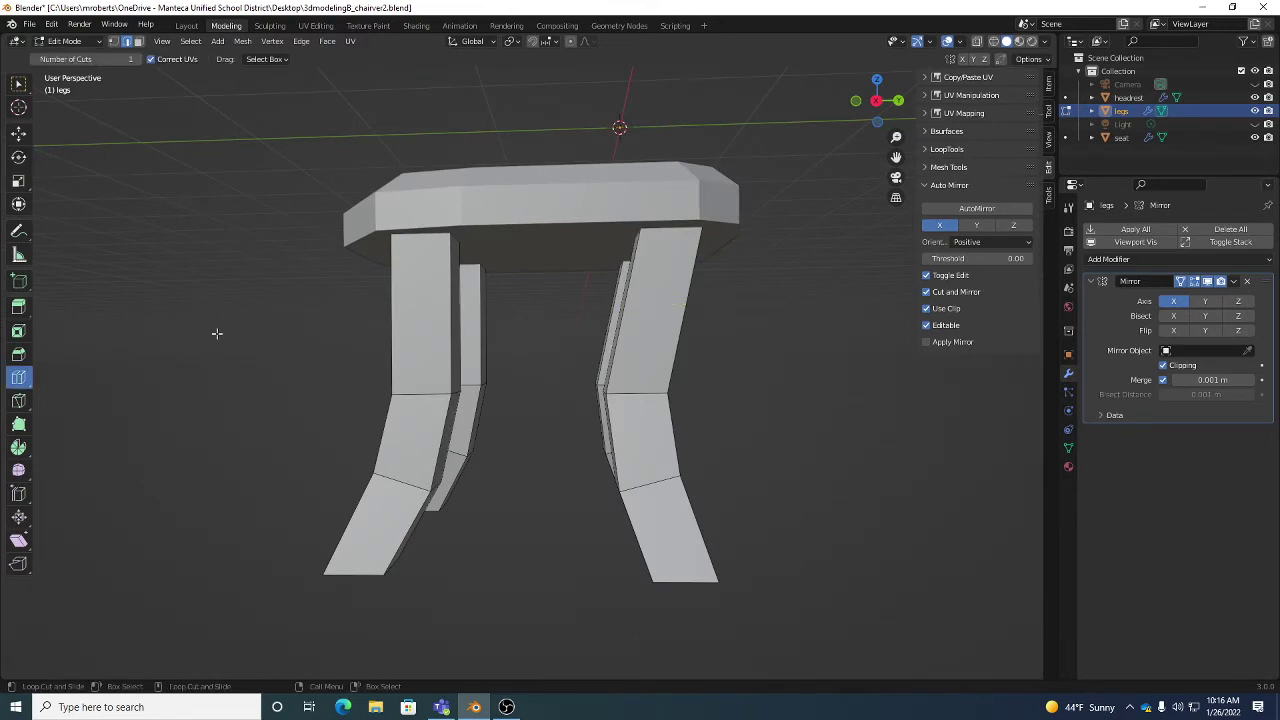
{"action": "left_click", "coordinate": [642, 310]}
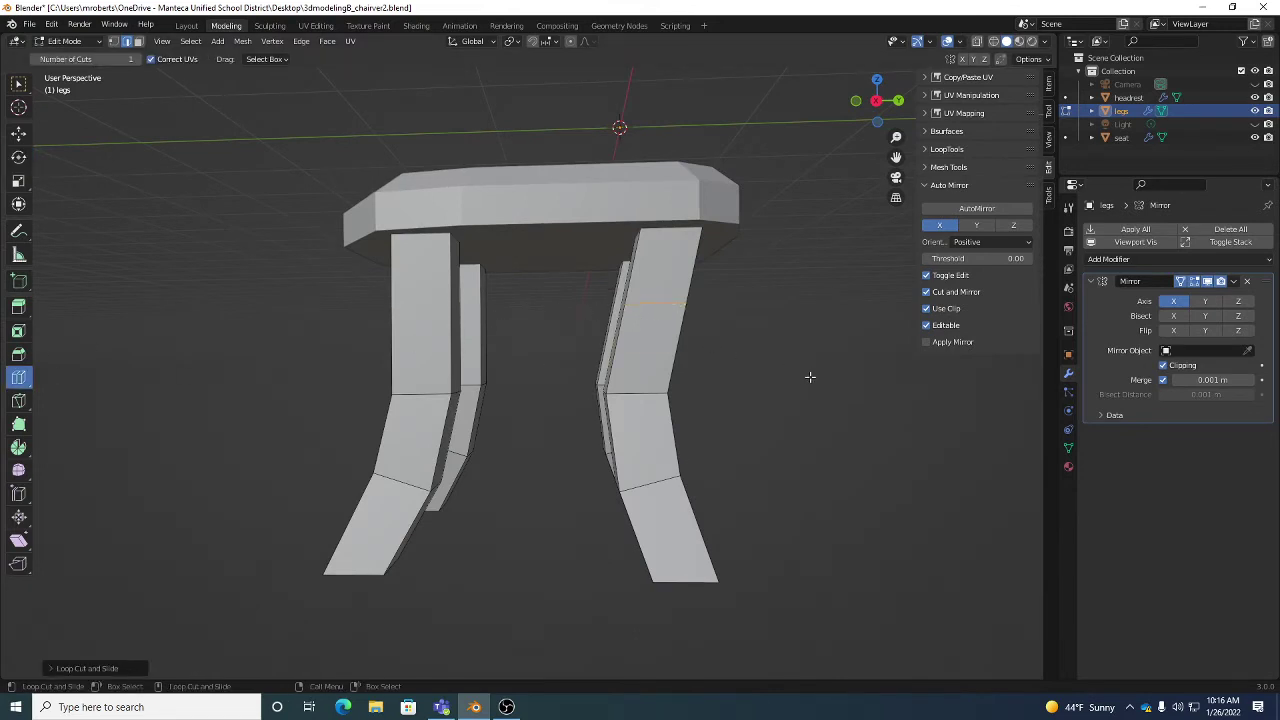
{"action": "key", "text": "shift+space"}
{"action": "key", "text": "g"}
{"action": "mouse_move", "coordinate": [705, 305]}
{"action": "left_mouse_down"}
{"action": "mouse_move", "coordinate": [686, 309]}
{"action": "mouse_move", "coordinate": [700, 312]}
{"action": "left_mouse_up"}
Rotate the back legs' upper edge loop about X to follow the bend, and shift it slightly inward along X.
{"action": "key", "text": "shift+space"}
{"action": "key", "text": "r"}
{"action": "middle_click_drag", "start_coordinate": [723, 314], "coordinate": [684, 287]}
{"action": "left_click_drag", "start_coordinate": [684, 287], "coordinate": [740, 360]}
{"action": "middle_click_drag", "start_coordinate": [740, 360], "coordinate": [693, 316]}
{"action": "key", "text": "shift+space"}
{"action": "key", "text": "g"}
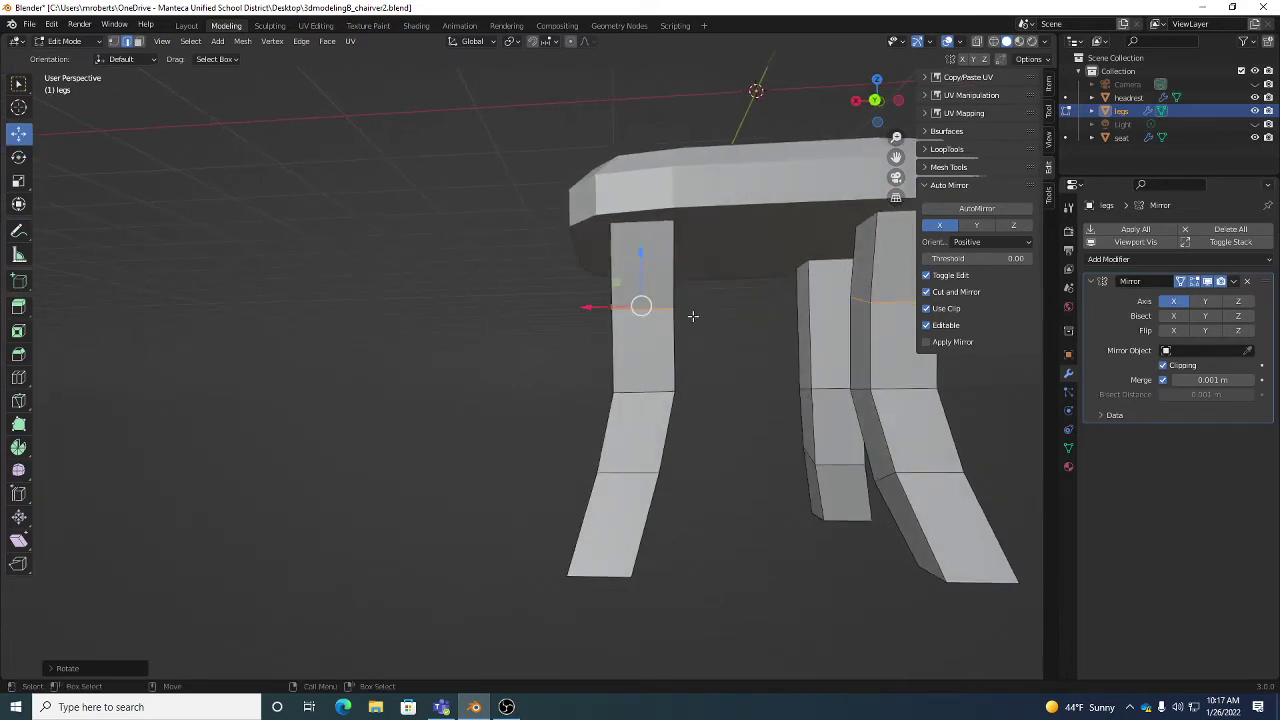
{"action": "left_click_drag", "start_coordinate": [586, 305], "coordinate": [591, 309]}
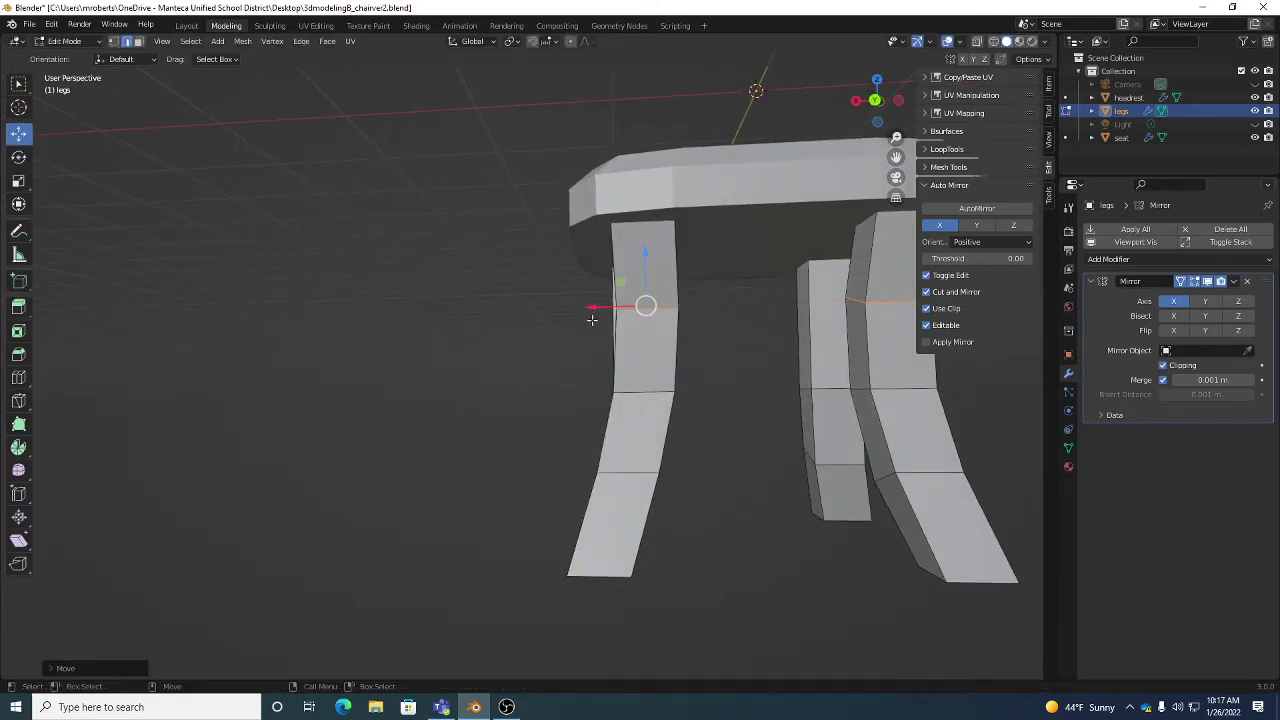
Select the back legs' lowest edge loop and nudge it slightly inward along X.
{"action": "middle_click_drag", "start_coordinate": [591, 309], "coordinate": [642, 465]}
{"action": "left_click", "coordinate": [637, 475]}
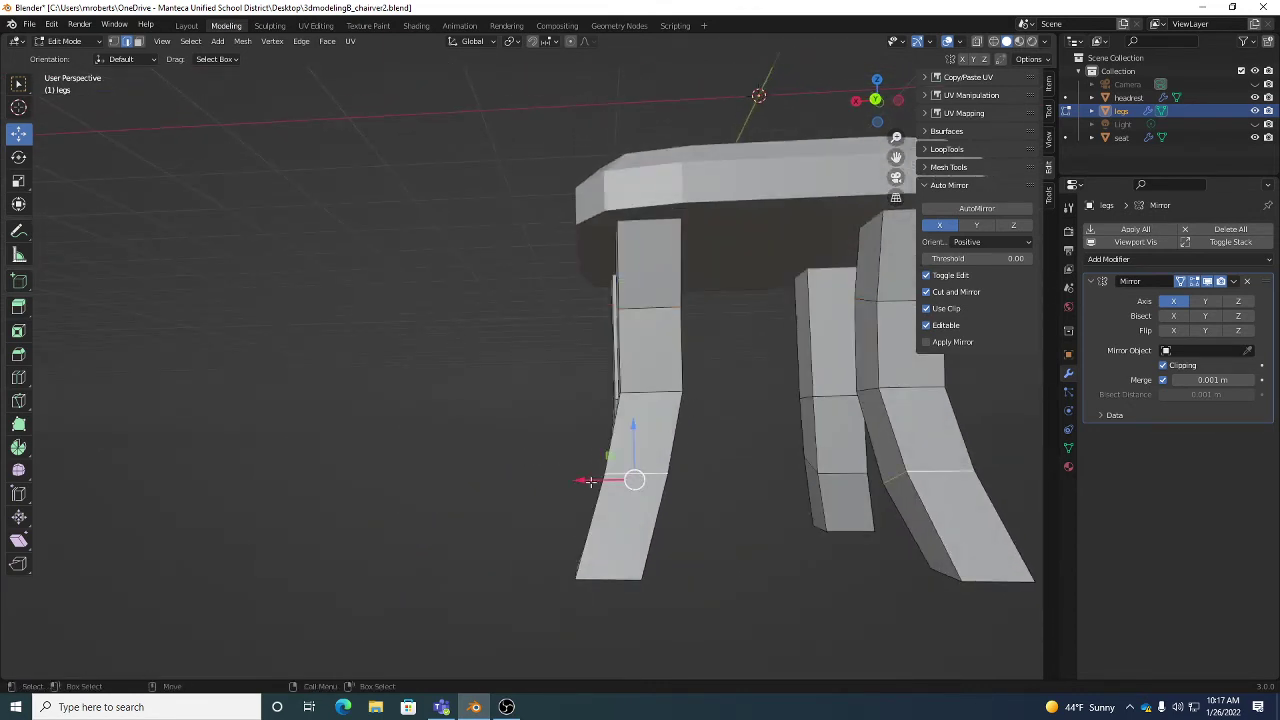
{"action": "left_click_drag", "start_coordinate": [588, 476], "coordinate": [590, 481]}
Save the reshaped chair to the current Blender file.
{"action": "middle_click_drag", "start_coordinate": [590, 481], "coordinate": [727, 495]}
{"action": "scroll", "coordinate": [826, 492], "scroll_direction": "down", "scroll_amount": 5}
{"action": "scroll", "coordinate": [729, 500], "scroll_direction": "up", "scroll_amount": 3}
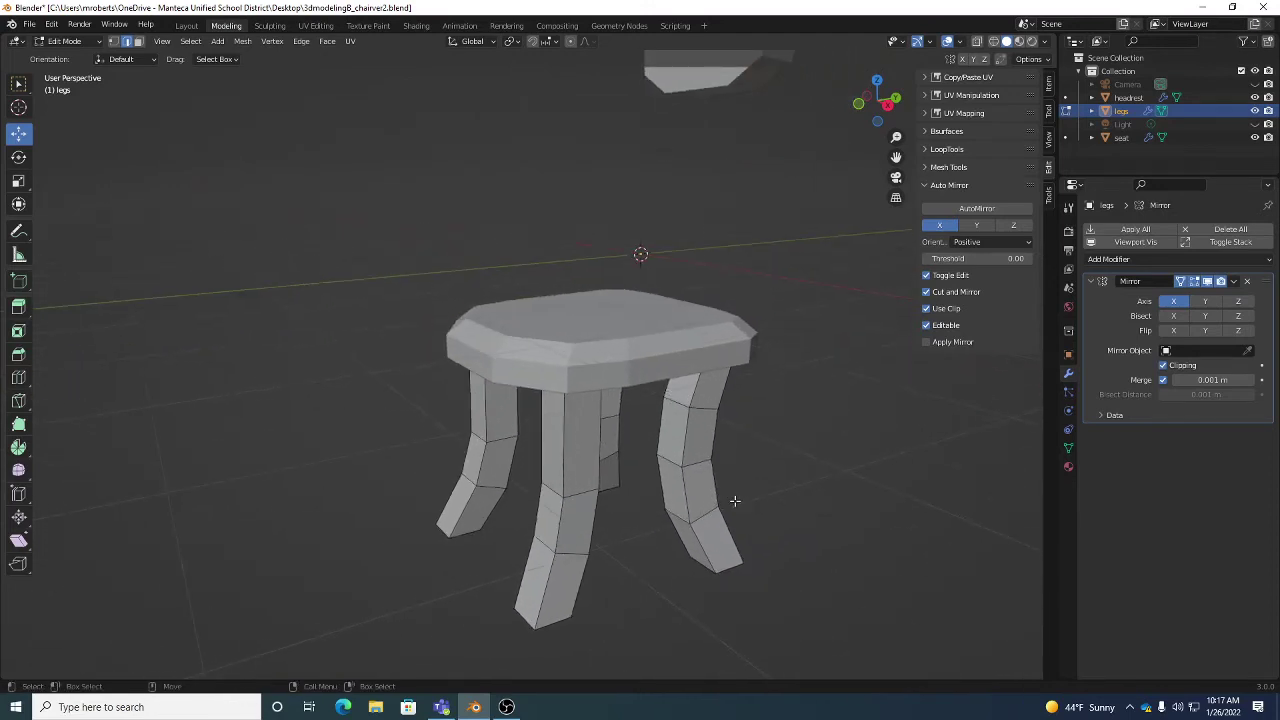
{"action": "key", "text": "ctrl+s"}
{"action": "middle_click_drag", "start_coordinate": [734, 500], "coordinate": [725, 473]}
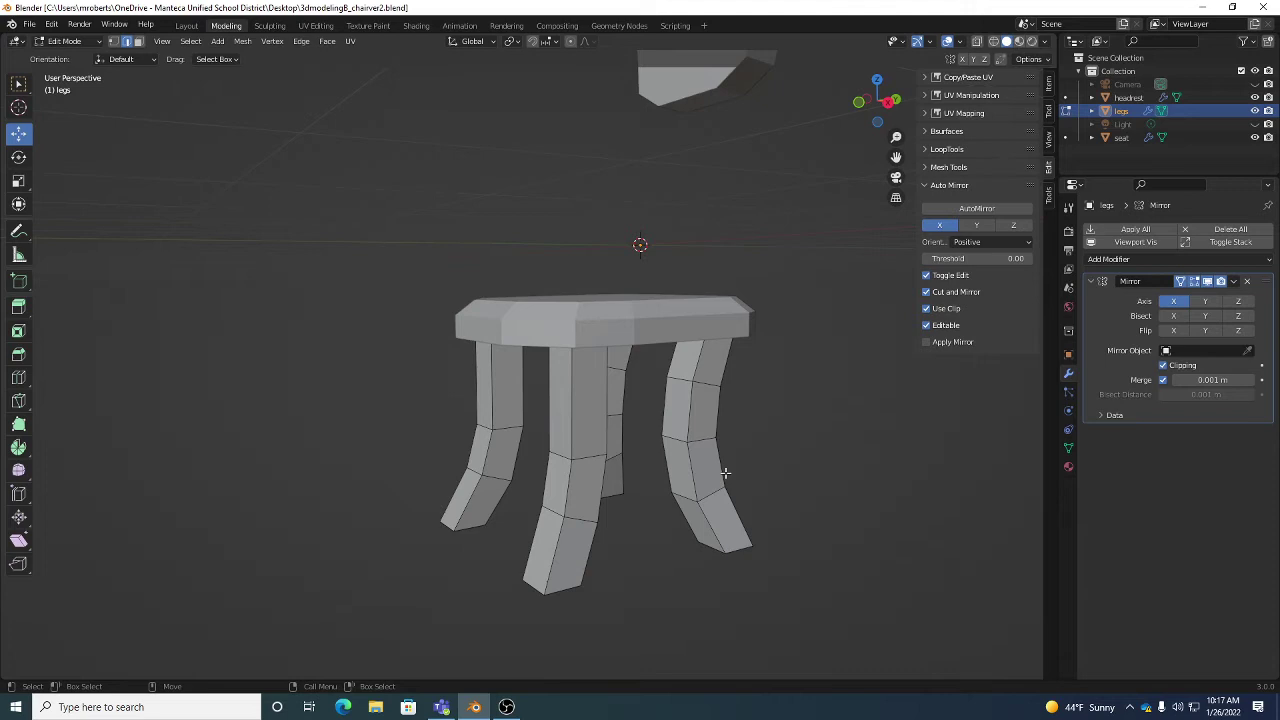
Try pulling only one edge of the back legs' upper loop outward along Y, and undo that move.
{"action": "middle_click_drag", "start_coordinate": [795, 410], "coordinate": [631, 437]}
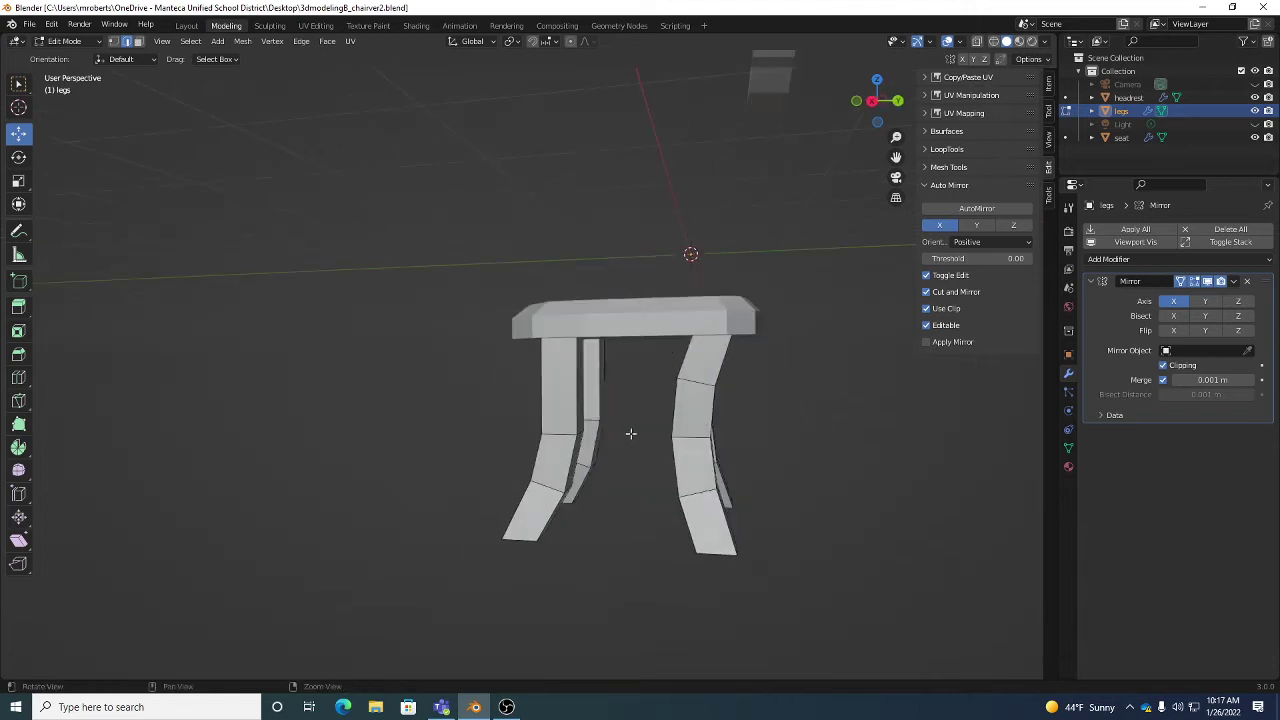
{"action": "scroll", "coordinate": [626, 437], "scroll_direction": "up", "scroll_amount": 8}
{"action": "scroll", "coordinate": [787, 403], "scroll_direction": "down", "scroll_amount": 8}
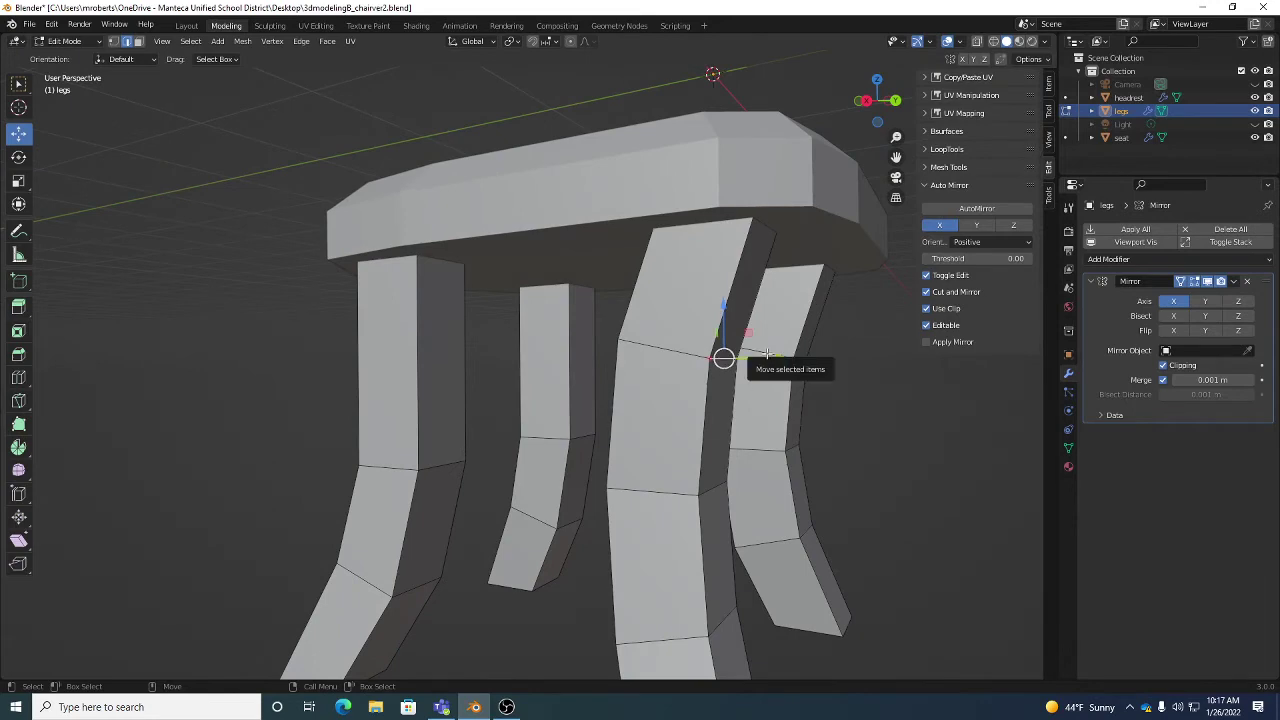
{"action": "left_click_drag", "start_coordinate": [724, 360], "coordinate": [800, 357]}
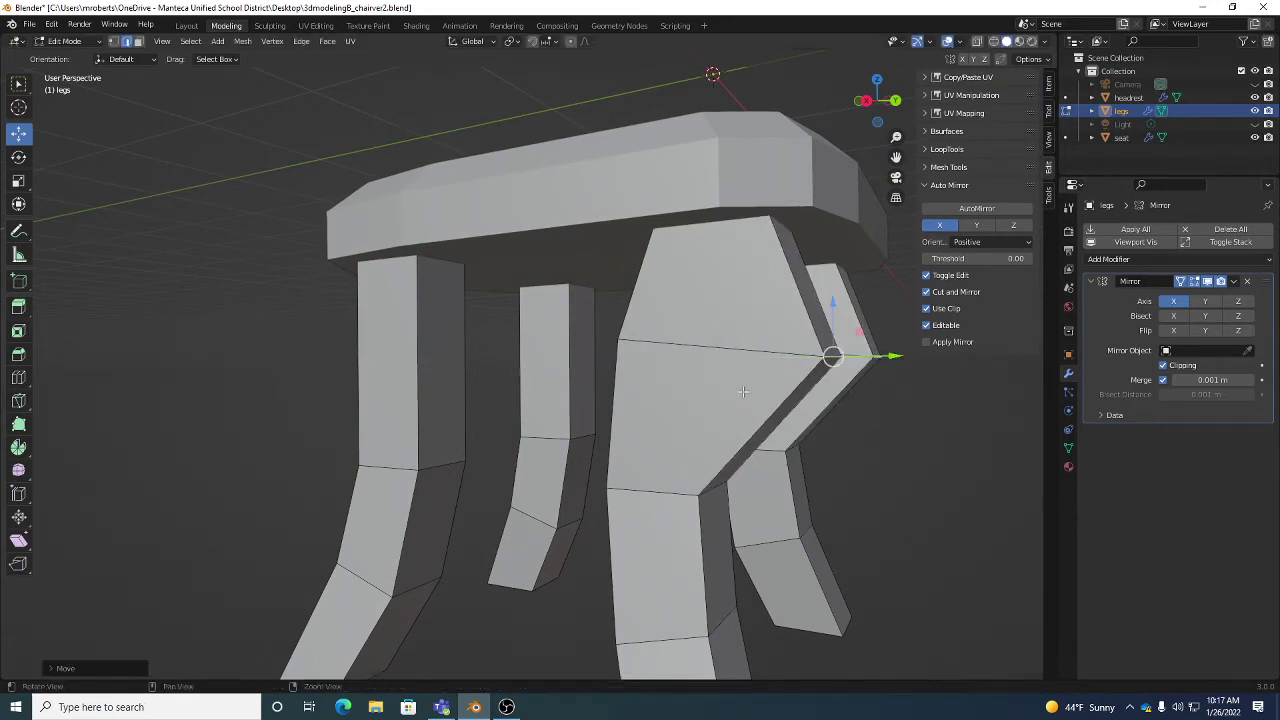
{"action": "scroll", "coordinate": [790, 360], "scroll_direction": "up", "scroll_amount": 3}
{"action": "scroll", "coordinate": [727, 380], "scroll_direction": "down", "scroll_amount": 1}
{"action": "scroll", "coordinate": [727, 380], "scroll_direction": "down", "scroll_amount": 1}
{"action": "key", "text": "ctrl+z"}
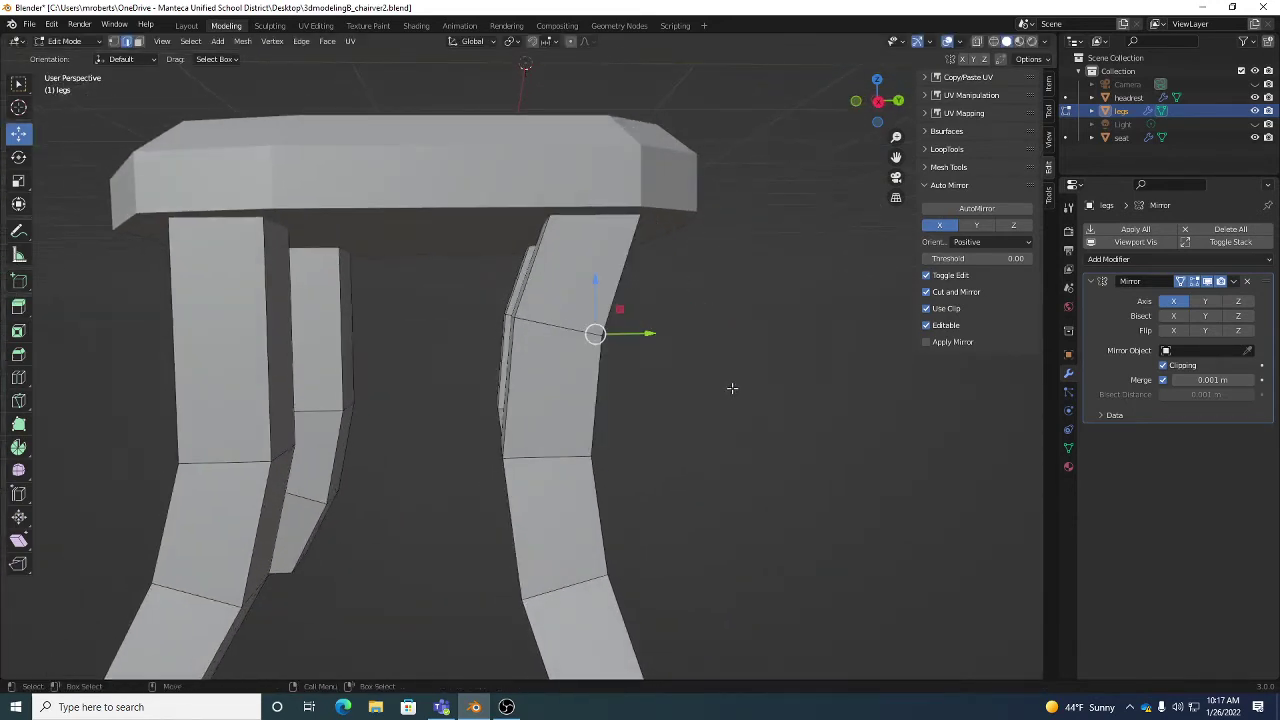
{"action": "scroll", "coordinate": [723, 395], "scroll_direction": "down", "scroll_amount": 4}
{"action": "middle_click_drag", "start_coordinate": [700, 387], "coordinate": [663, 308], "text": "shift"}
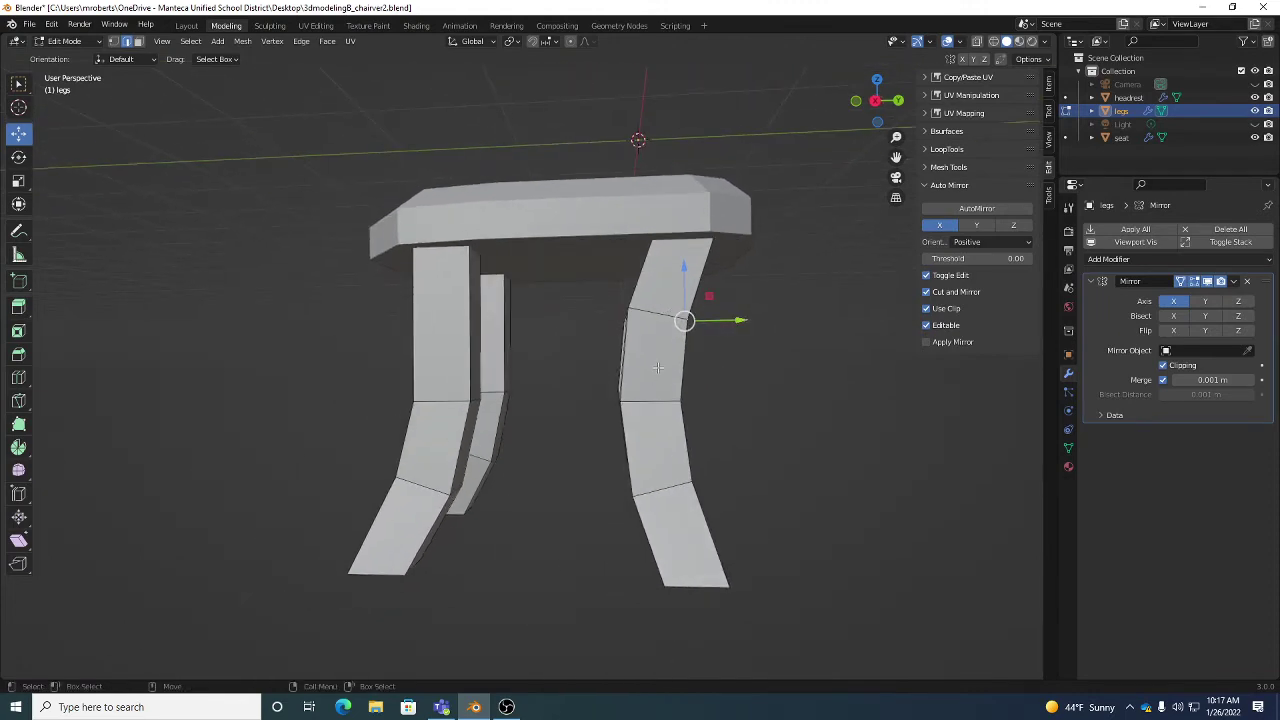
{"action": "middle_click_drag", "start_coordinate": [657, 367], "coordinate": [680, 320]}
{"action": "middle_click_drag", "start_coordinate": [678, 392], "coordinate": [652, 302]}
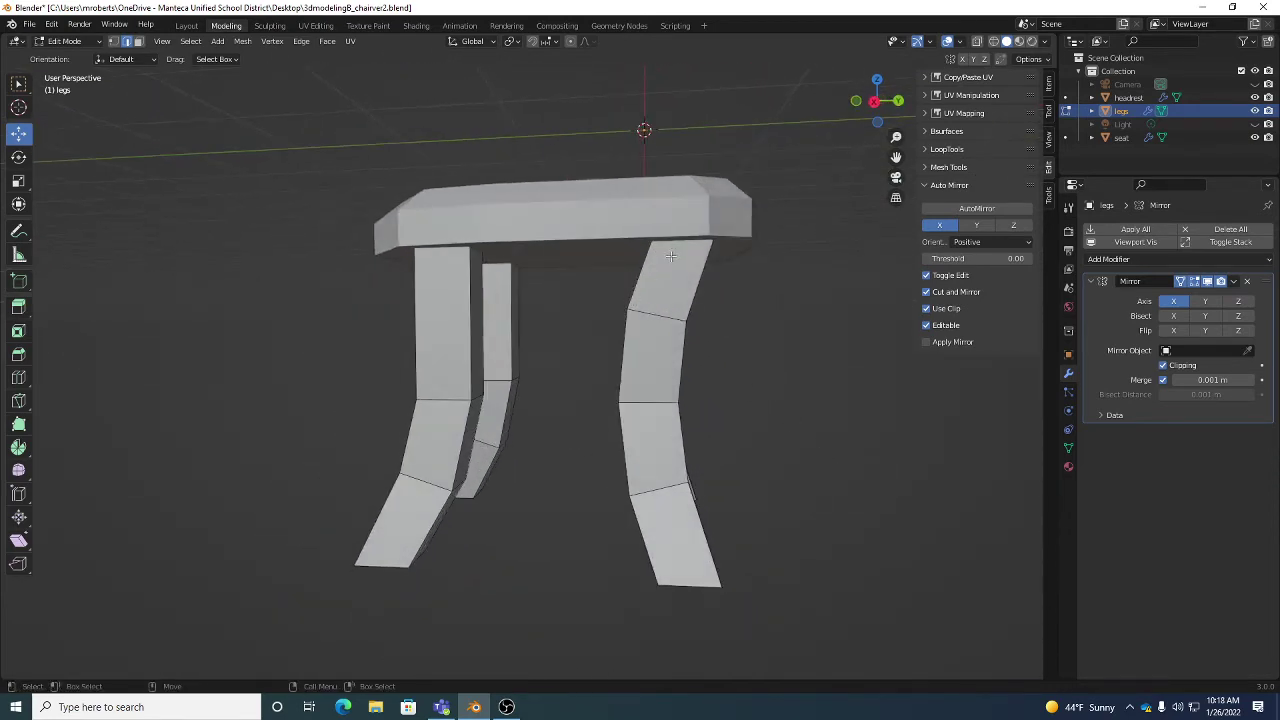
{"action": "middle_click_drag", "start_coordinate": [675, 544], "coordinate": [752, 504]}
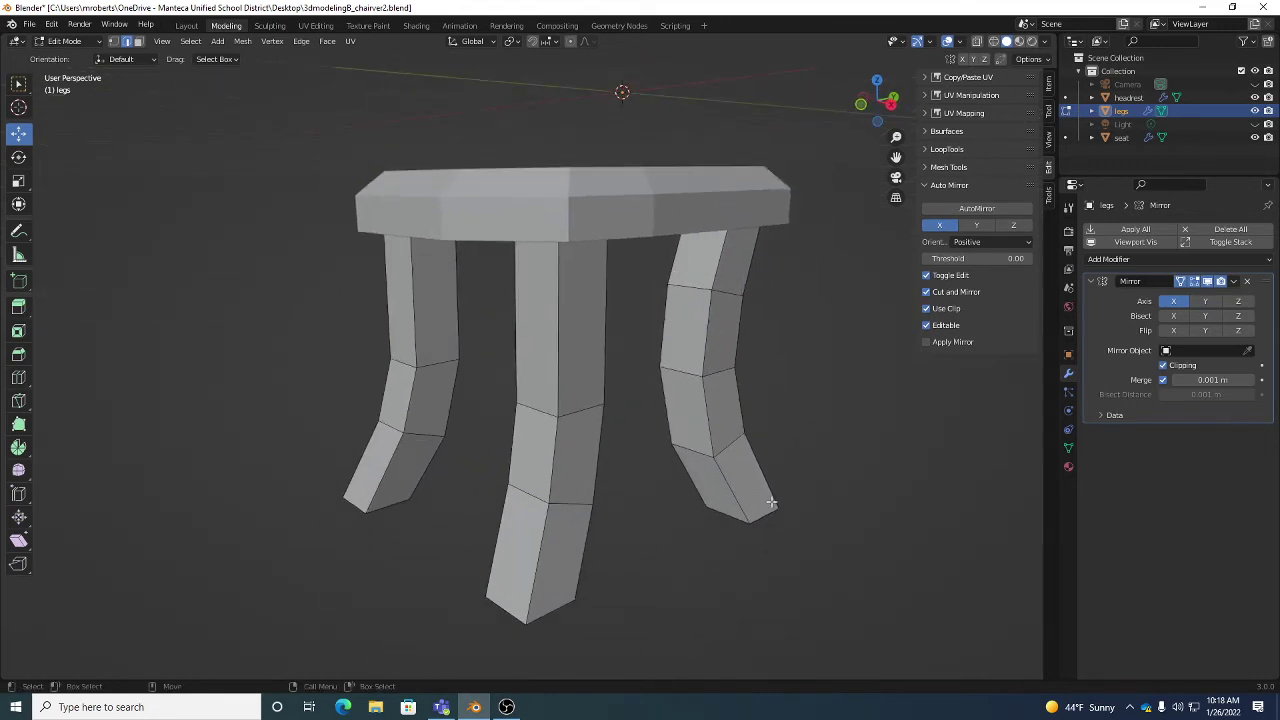
{"action": "key", "text": "w"}
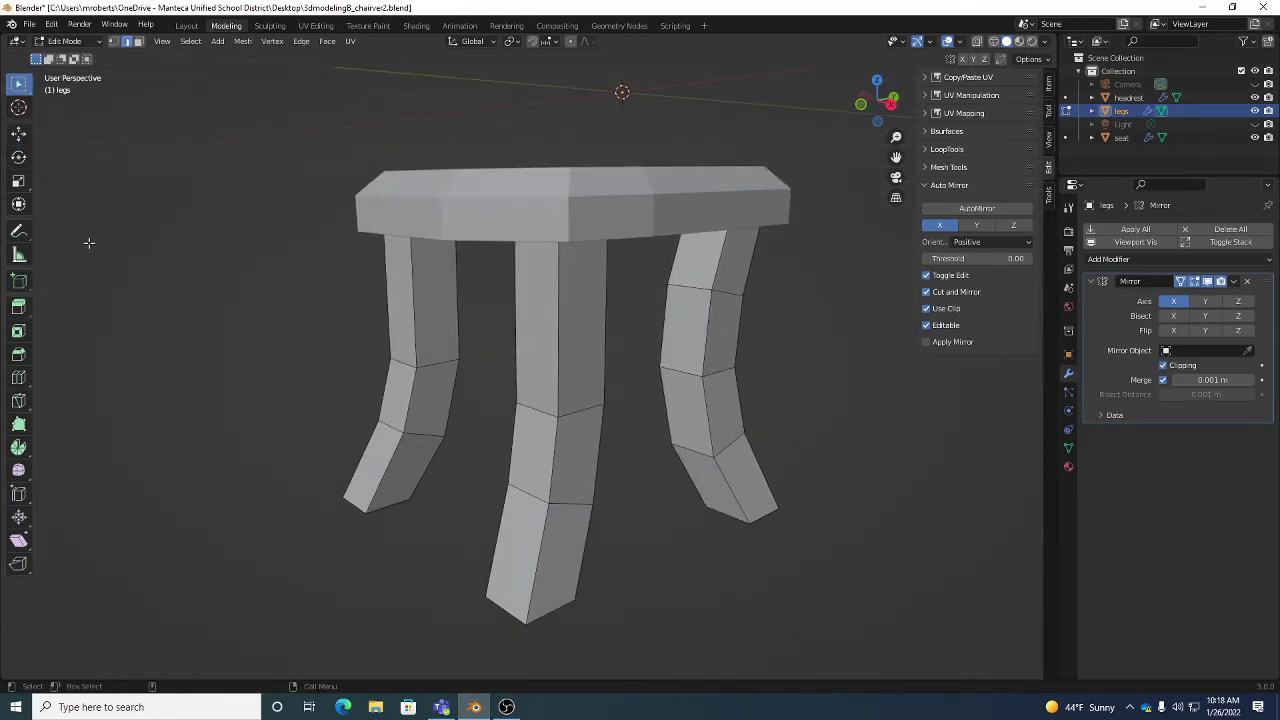
{"action": "key", "text": "shift+space"}
{"action": "key", "text": "g"}
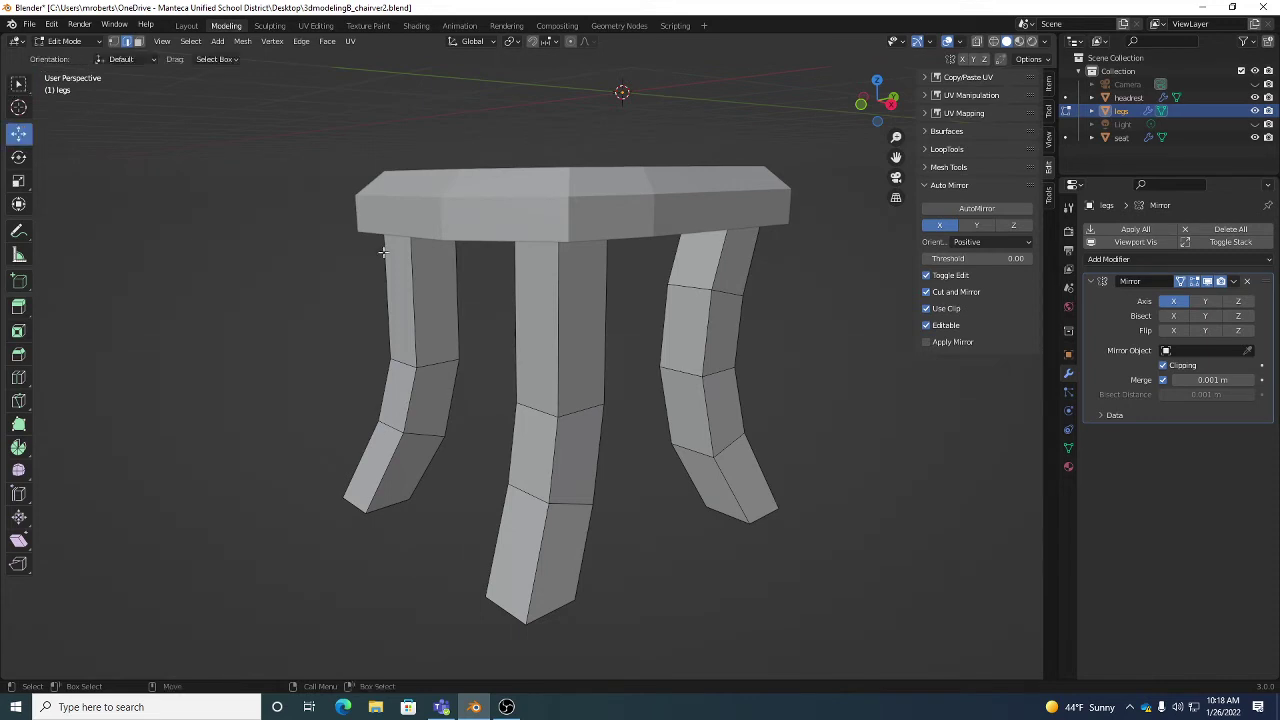
{"action": "key", "text": "shift+space"}
{"action": "key", "text": "r"}
{"action": "key", "text": "shift+space"}
{"action": "key", "text": "s"}
{"action": "key", "text": "w"}
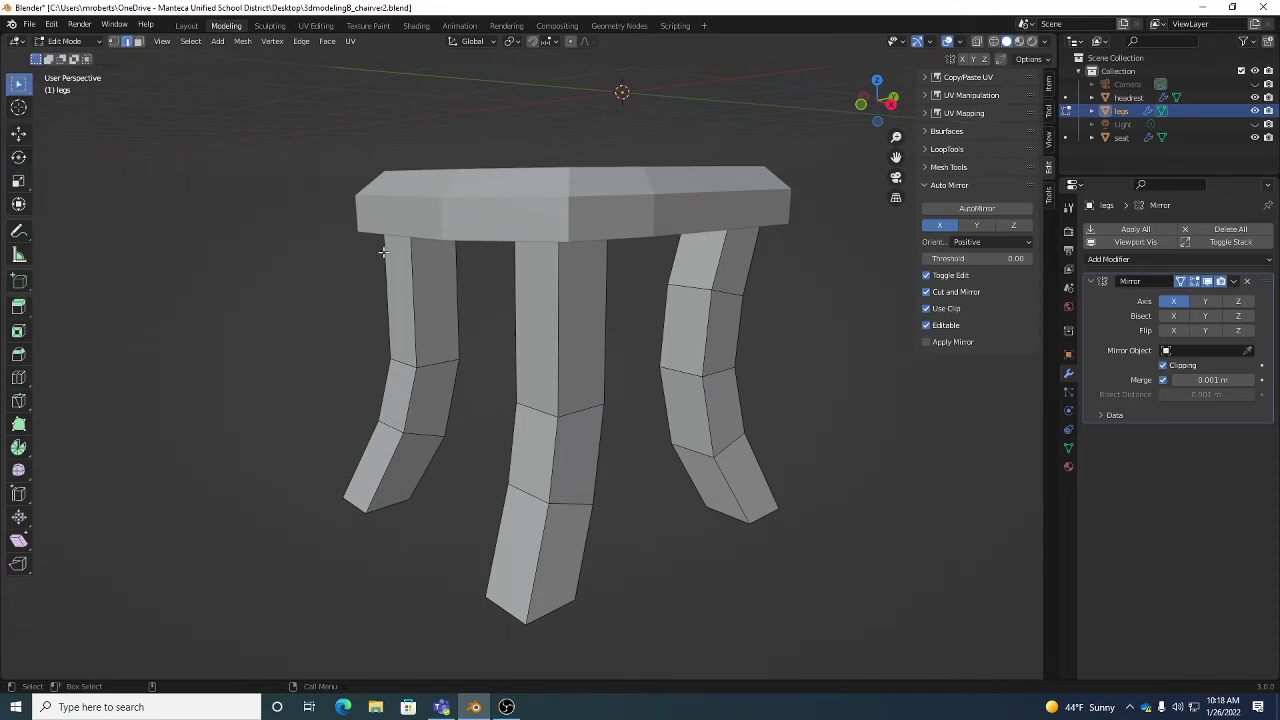
{"action": "key", "text": "shift+space"}
{"action": "key", "text": "g"}
{"action": "key", "text": "shift+space"}
{"action": "key", "text": "r"}
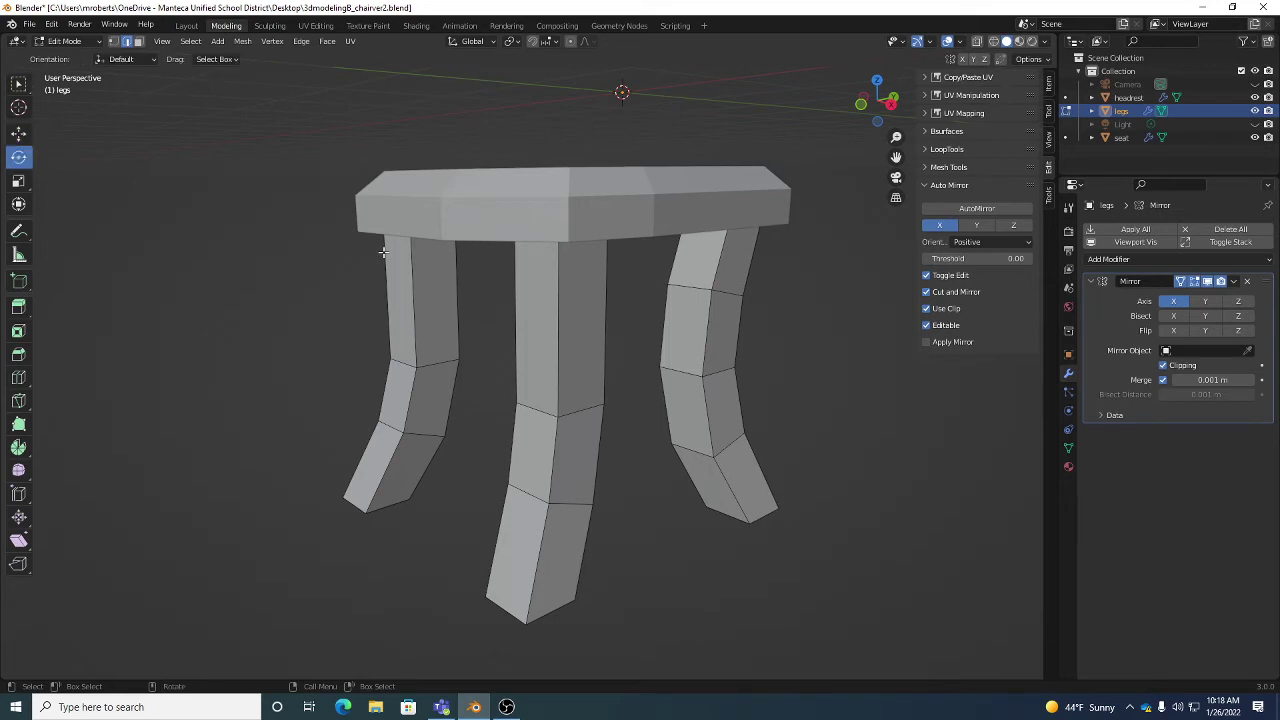
{"action": "key", "text": "shift+space"}
{"action": "key", "text": "s"}
Select two full-length corner edge loops running down the front legs.
{"action": "key", "text": "w"}
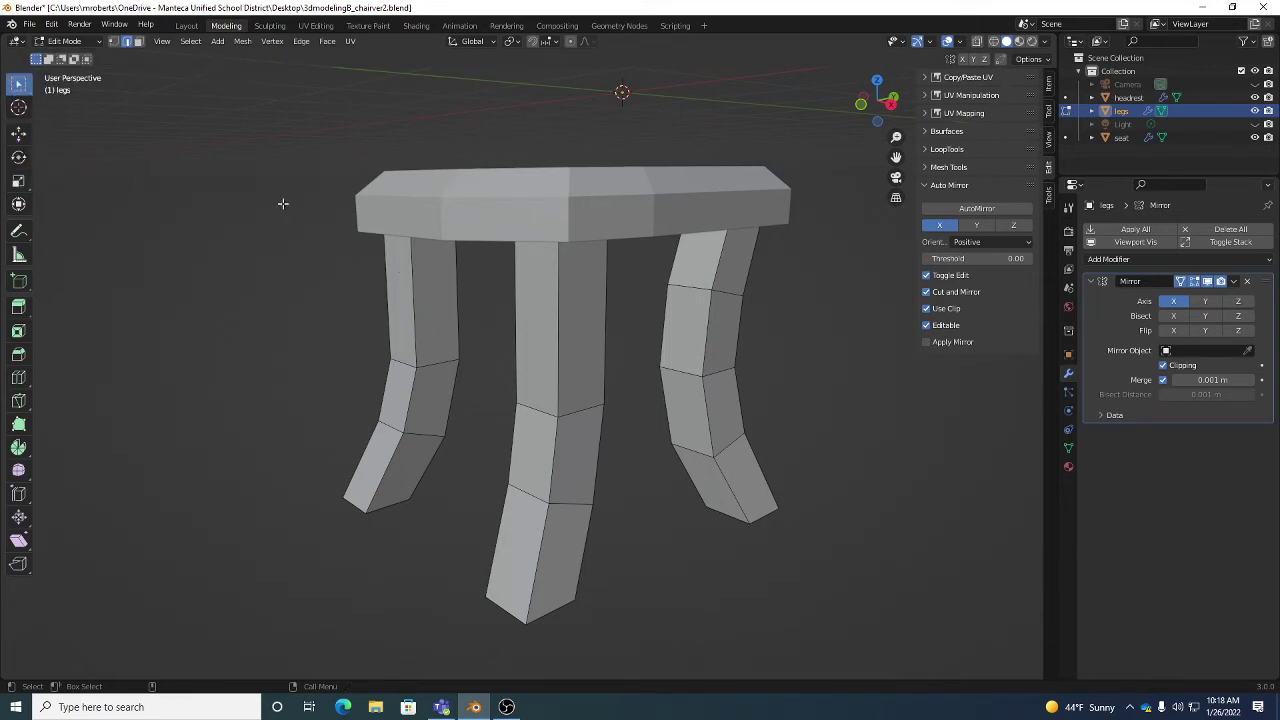
{"action": "middle_click_drag", "start_coordinate": [283, 203], "coordinate": [579, 311]}
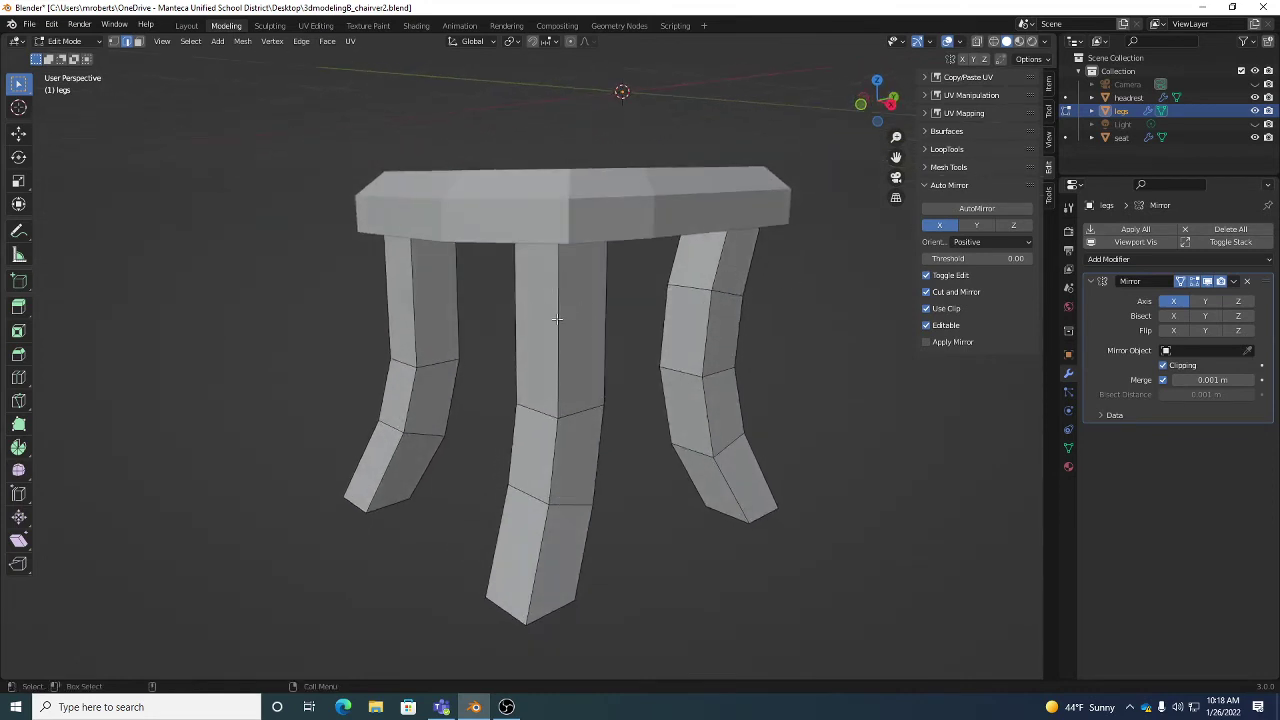
{"action": "left_click", "coordinate": [557, 318], "text": "alt"}
{"action": "scroll", "coordinate": [615, 391], "scroll_direction": "up", "scroll_amount": 5}
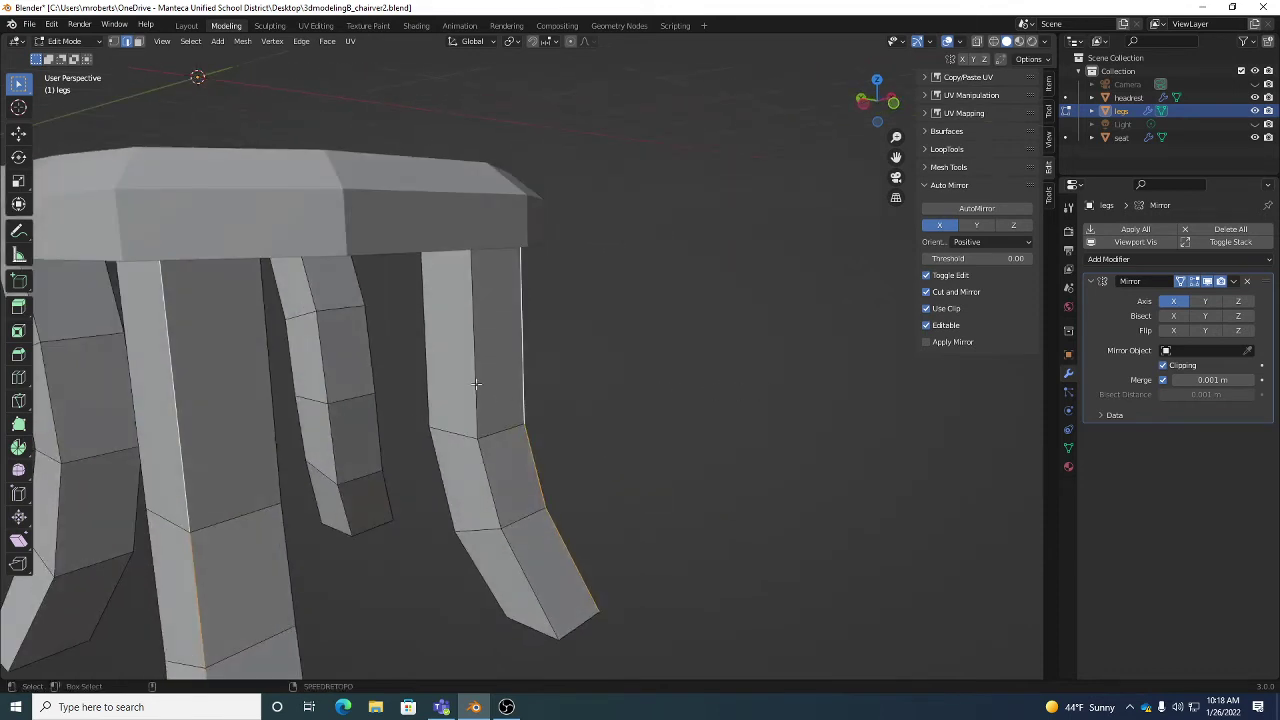
{"action": "left_click", "coordinate": [476, 384], "text": "alt+shift"}
{"action": "scroll", "coordinate": [757, 437], "scroll_direction": "down", "scroll_amount": 5}
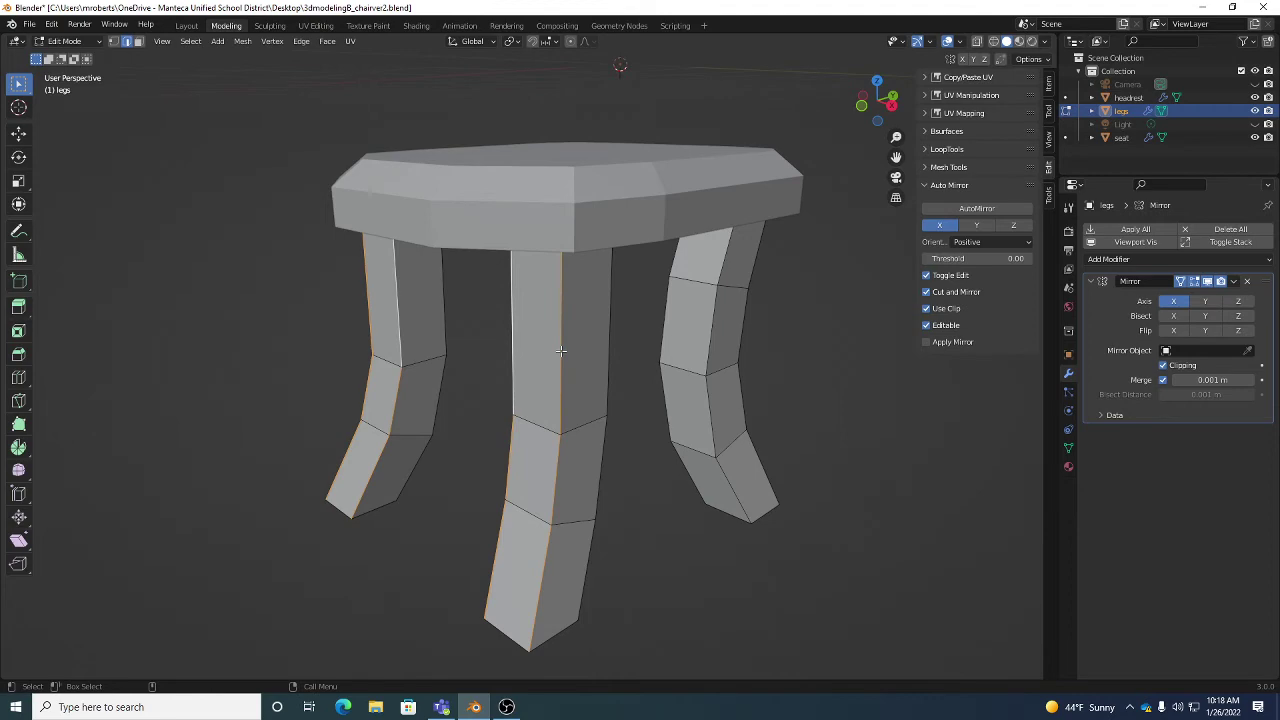
Extend the selection to the remaining lengthwise corner edges of the front and back legs.
{"action": "middle_click_drag", "start_coordinate": [695, 414], "coordinate": [790, 405]}
{"action": "left_click", "coordinate": [575, 393], "text": "alt+shift"}
{"action": "left_click", "coordinate": [533, 353], "text": "alt+shift"}
{"action": "left_click", "coordinate": [399, 365], "text": "alt+shift"}
{"action": "left_click", "coordinate": [667, 344], "text": "alt+shift"}
{"action": "left_click", "coordinate": [711, 371], "text": "alt+shift"}
{"action": "scroll", "coordinate": [549, 357], "scroll_direction": "down", "scroll_amount": 4}
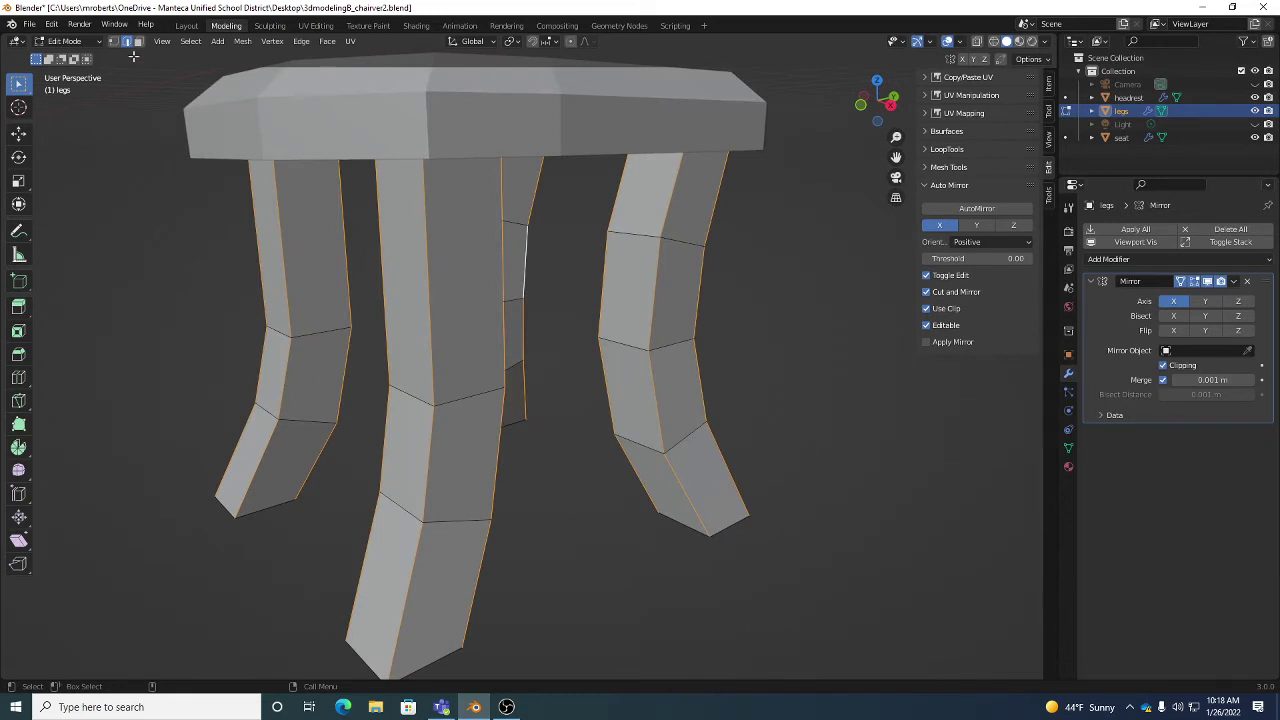
Check the Orbit Around Selection option in the Navigation preferences.
{"action": "left_click", "coordinate": [51, 24]}
{"action": "left_click", "coordinate": [66, 216]}
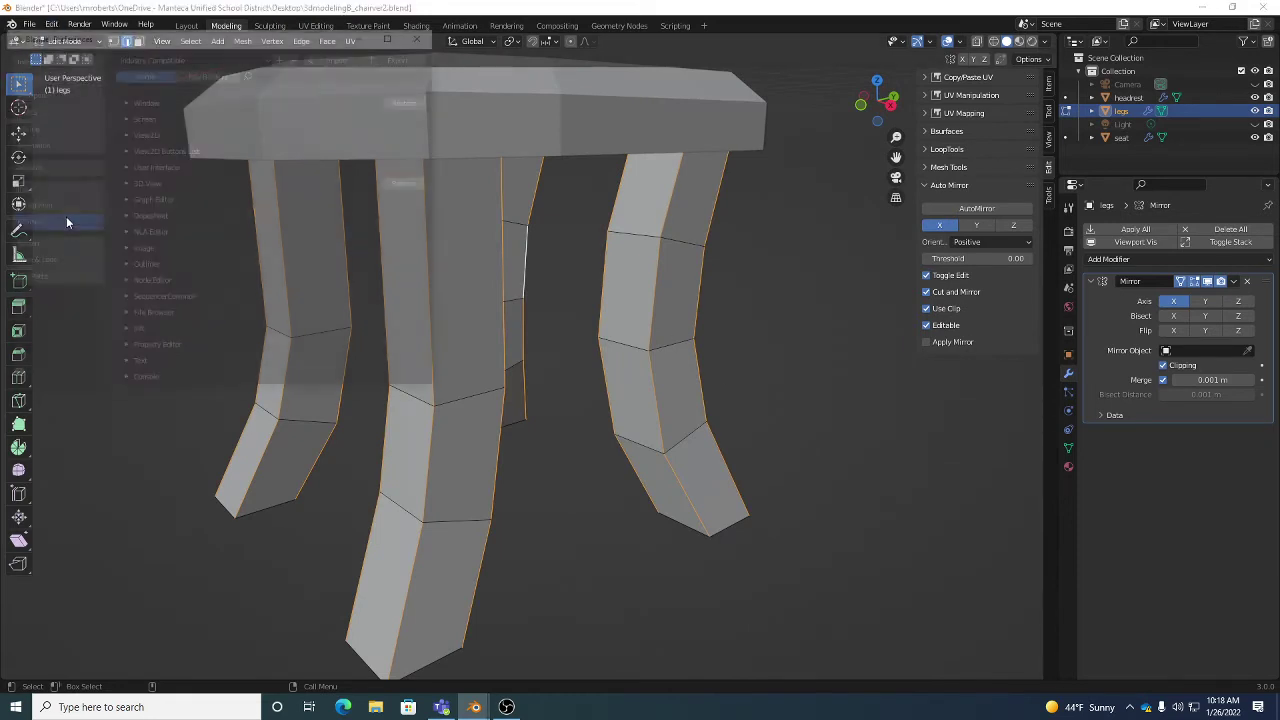
{"action": "left_click", "coordinate": [50, 205]}
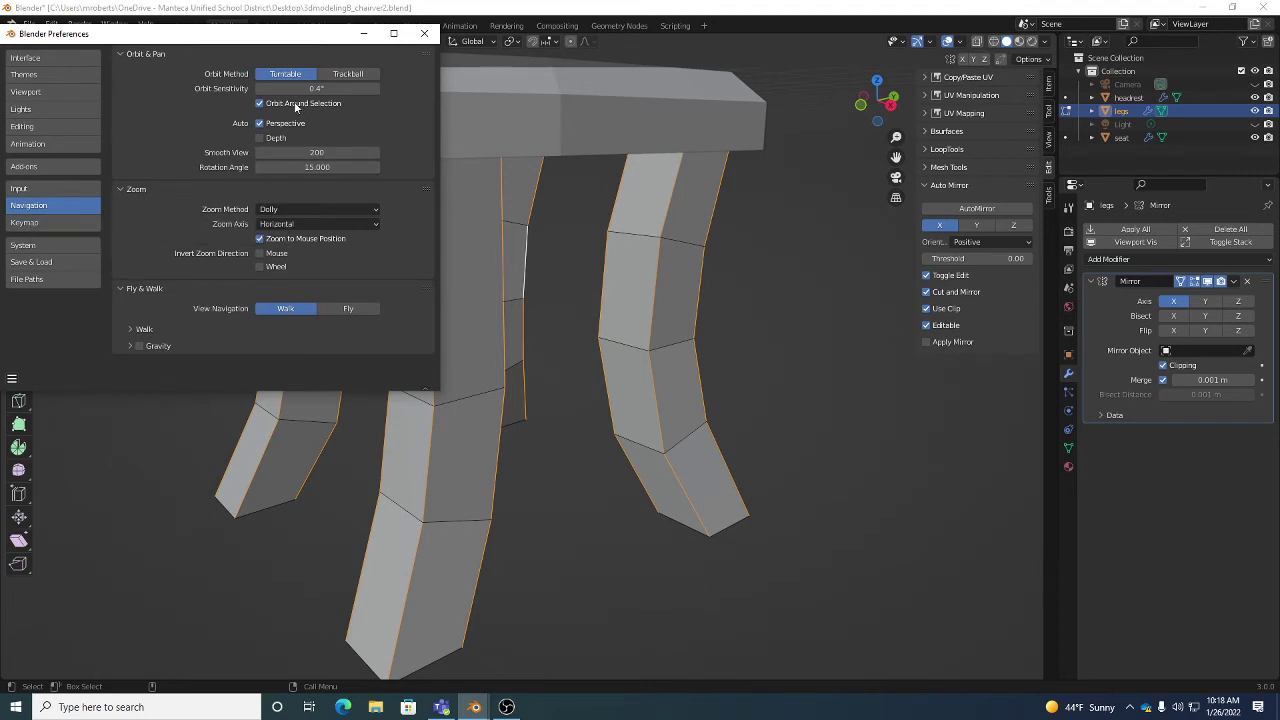
{"action": "left_click", "coordinate": [424, 33]}
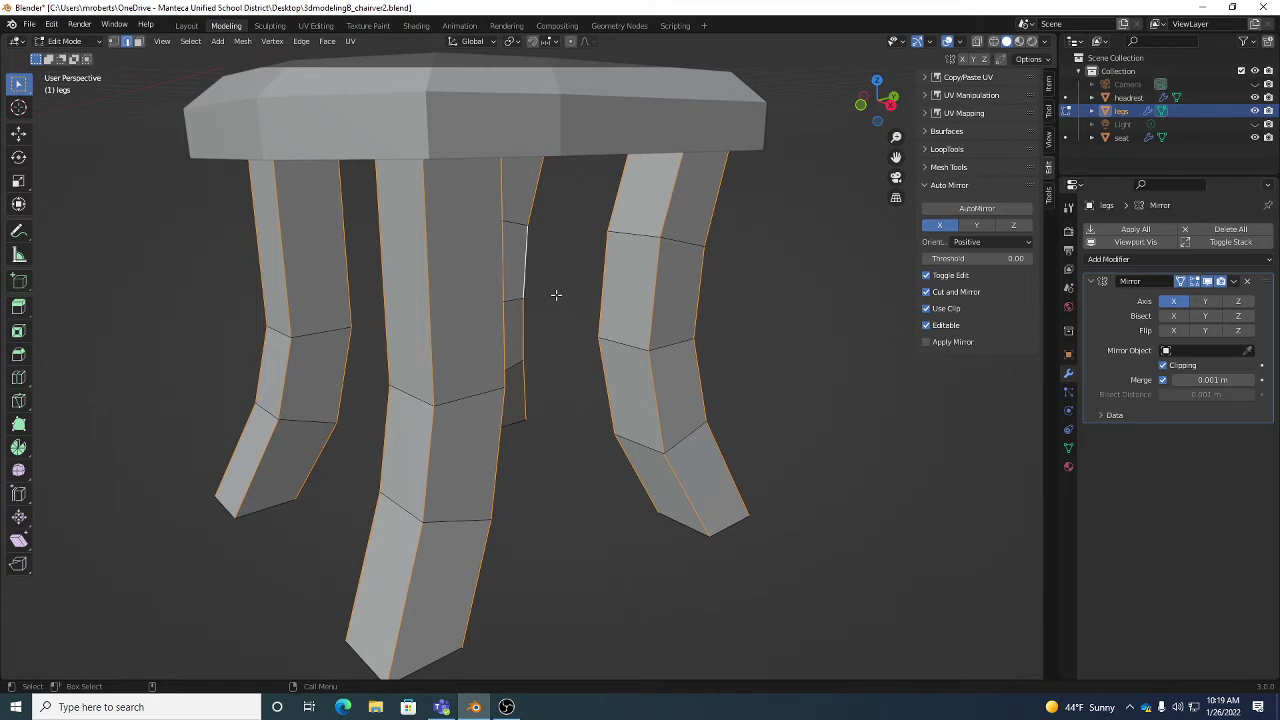
Bevel the selected lengthwise leg edges with one segment and an offset of about 0.077 m, and review the bevel options.
{"action": "scroll", "coordinate": [556, 295], "scroll_direction": "down", "scroll_amount": 1}
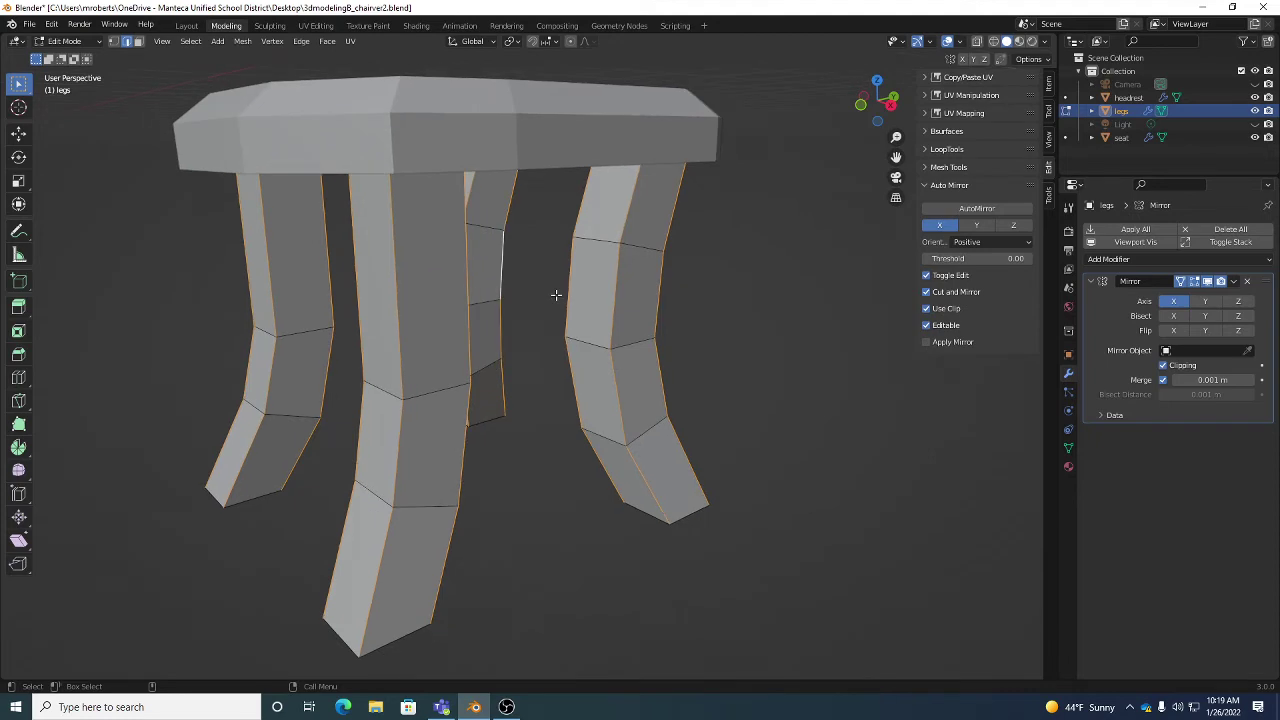
{"action": "middle_click_drag", "start_coordinate": [745, 410], "coordinate": [835, 401]}
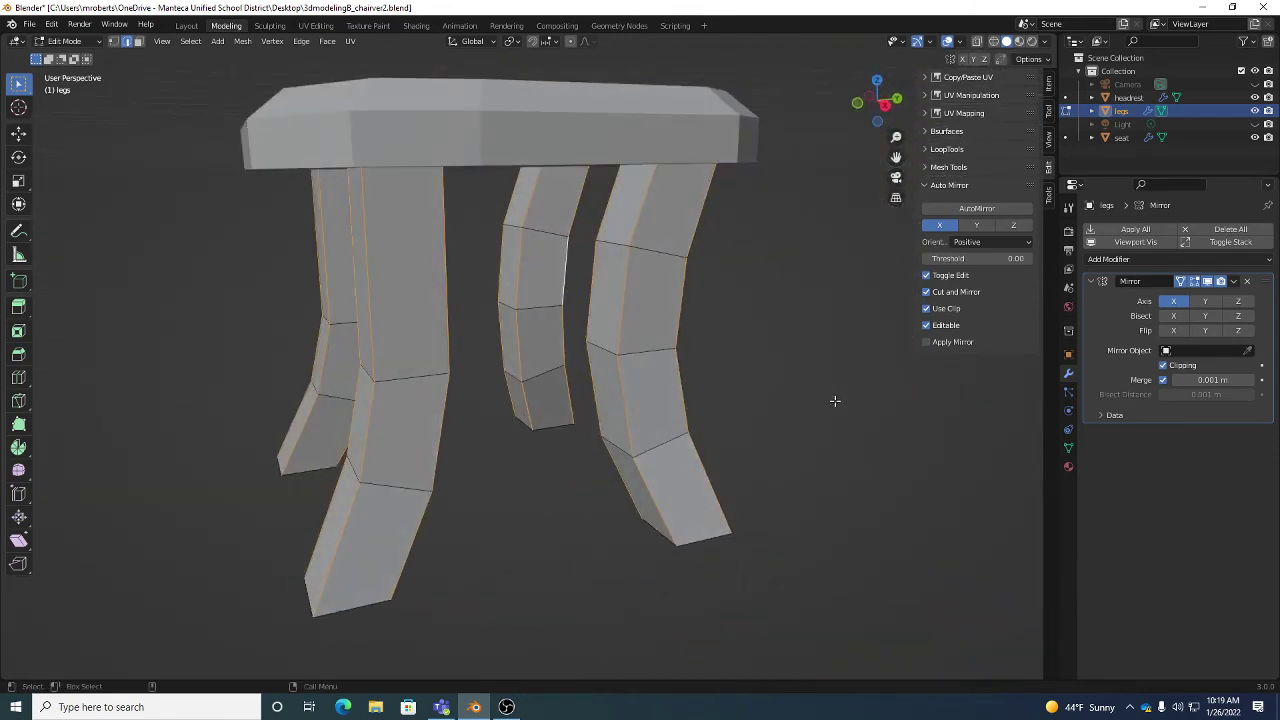
{"action": "left_click", "coordinate": [18, 354]}
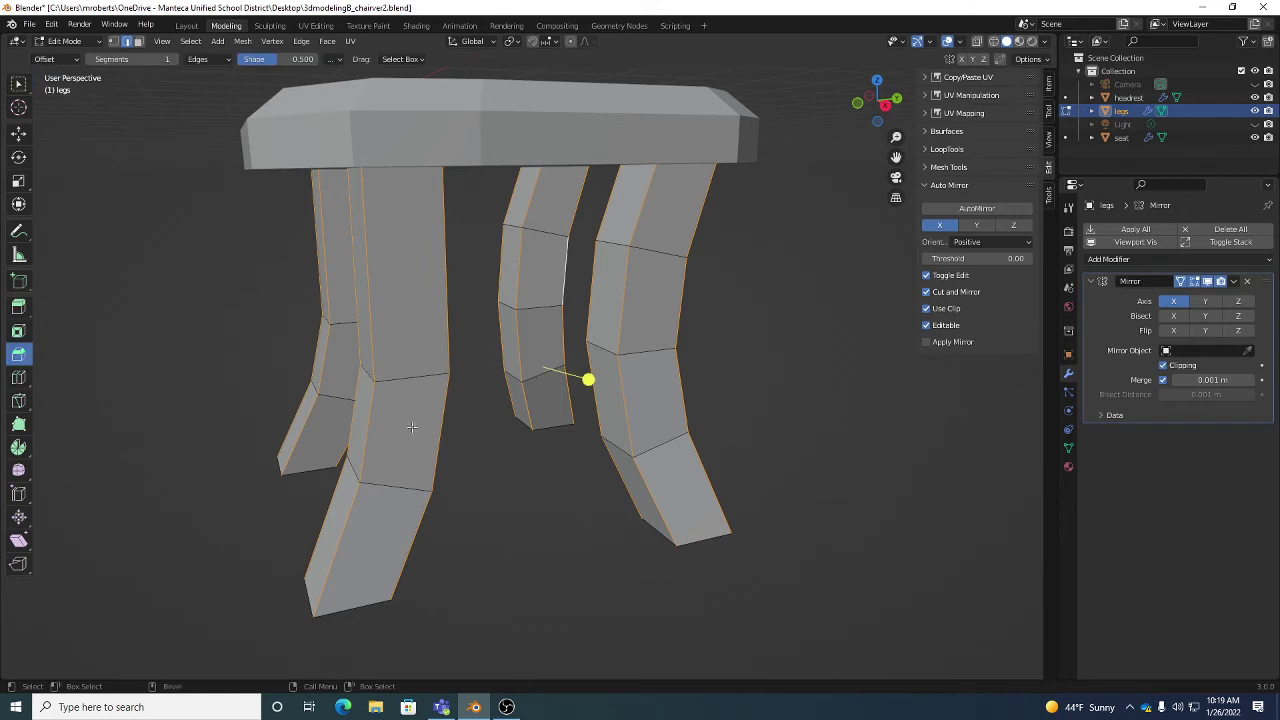
{"action": "middle_click_drag", "start_coordinate": [412, 427], "coordinate": [581, 352]}
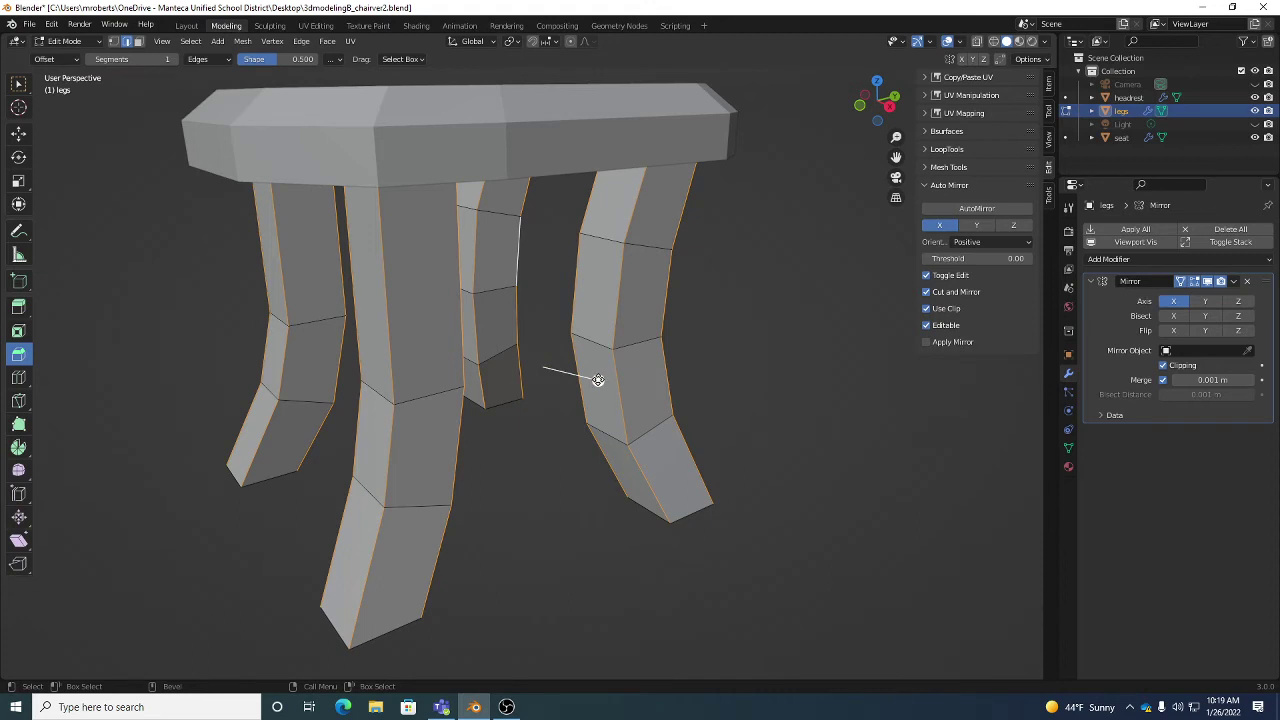
{"action": "left_click_drag", "start_coordinate": [600, 378], "coordinate": [614, 386]}
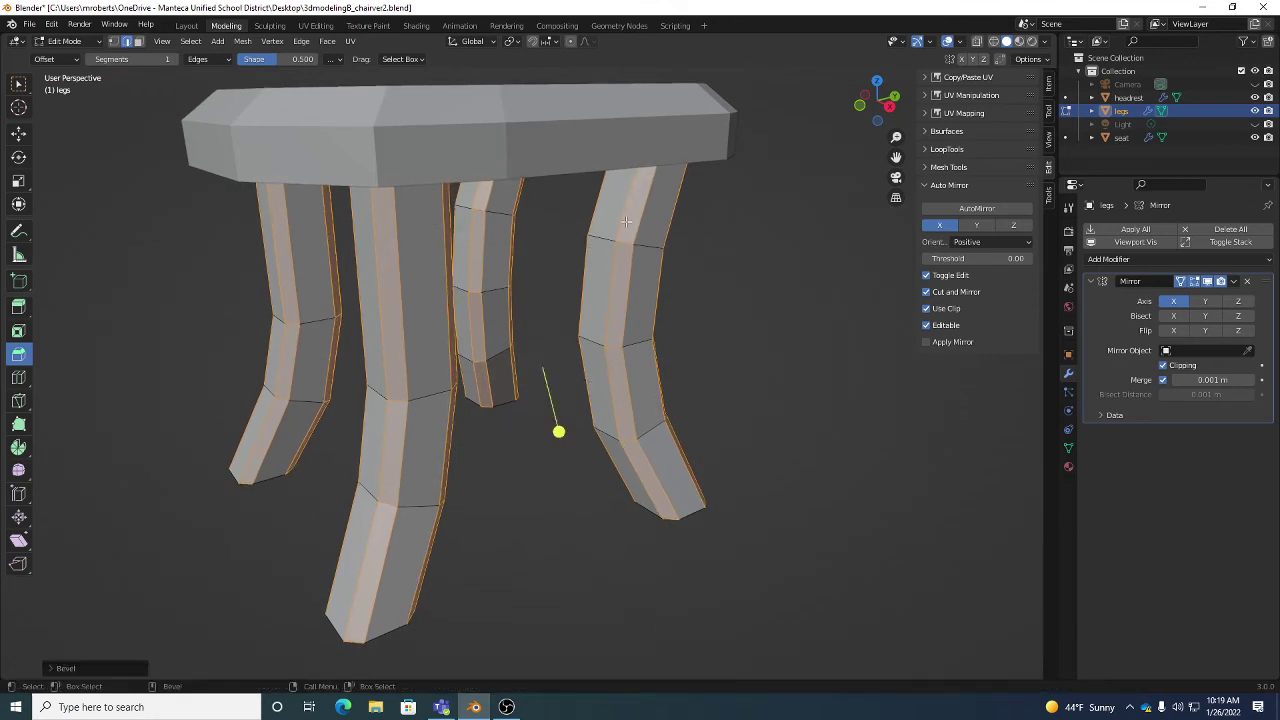
{"action": "middle_click_drag", "start_coordinate": [663, 409], "coordinate": [720, 469]}
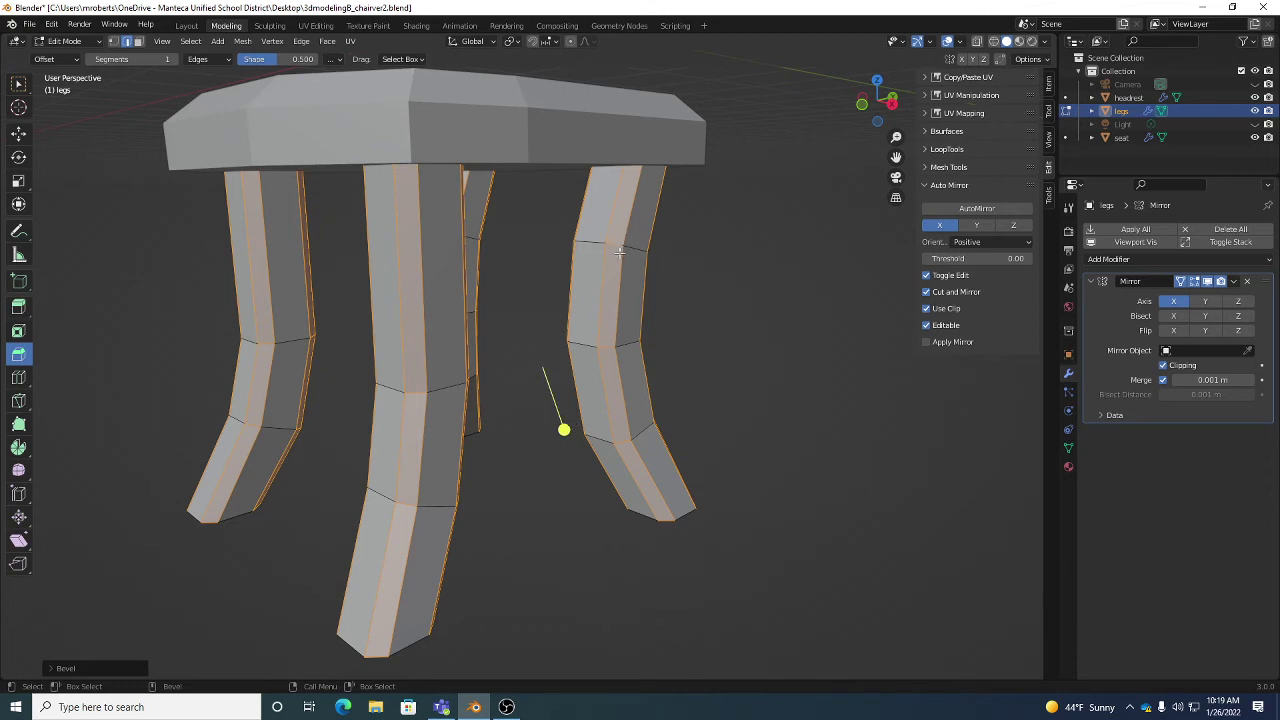
{"action": "left_click", "coordinate": [66, 668]}
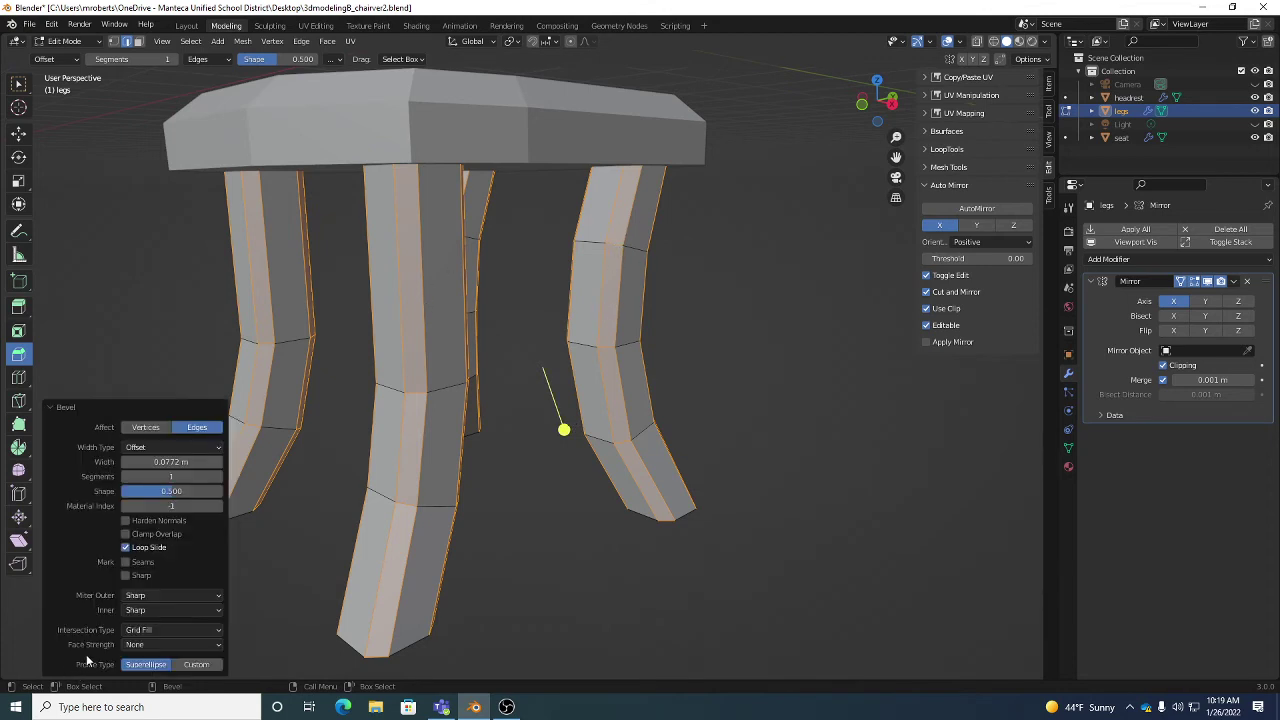
{"action": "left_click", "coordinate": [82, 409]}
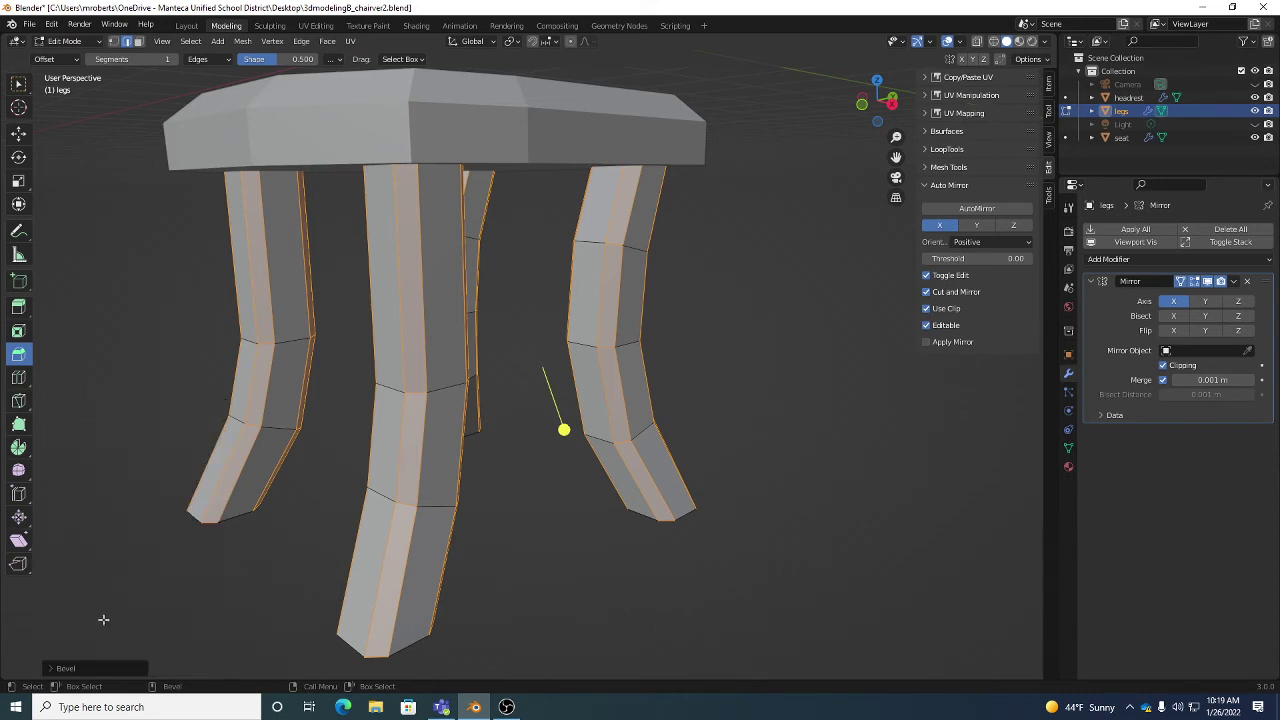
Set the leg bevel to 3 segments with a width of about 0.117 m in its operation settings.
{"action": "left_click", "coordinate": [87, 669]}
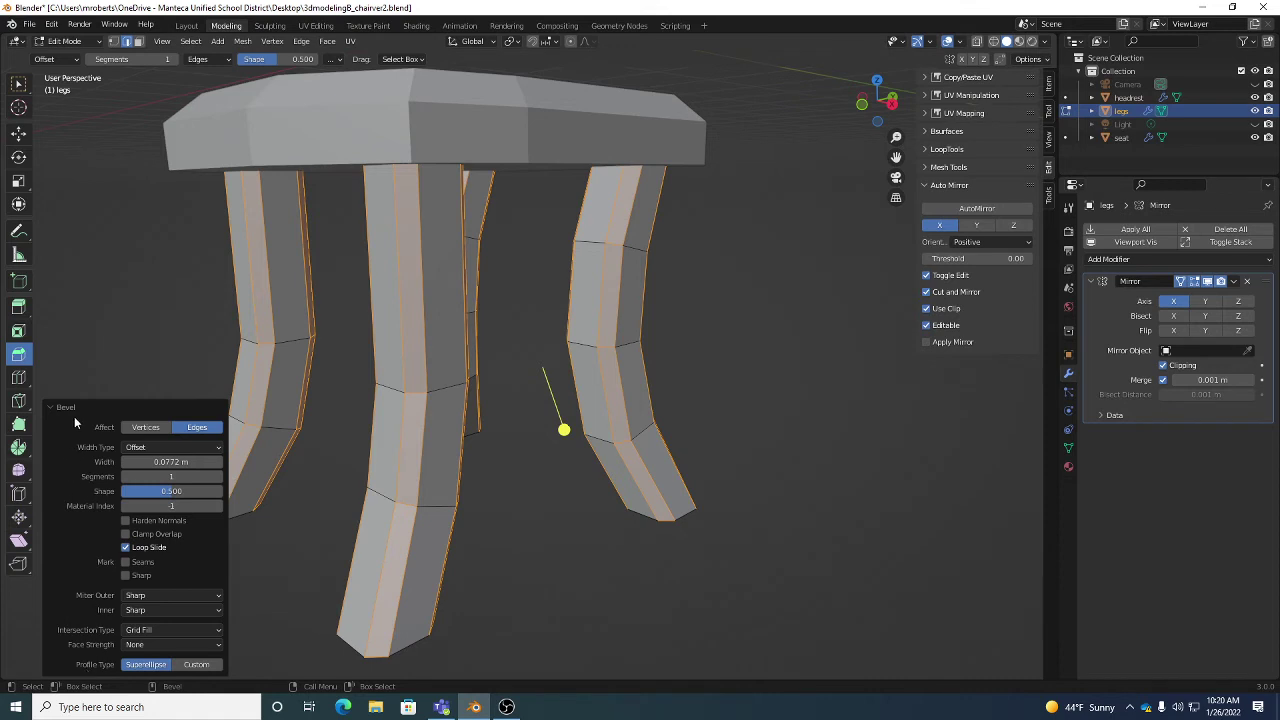
{"action": "left_click", "coordinate": [219, 479]}
{"action": "left_click", "coordinate": [219, 479]}
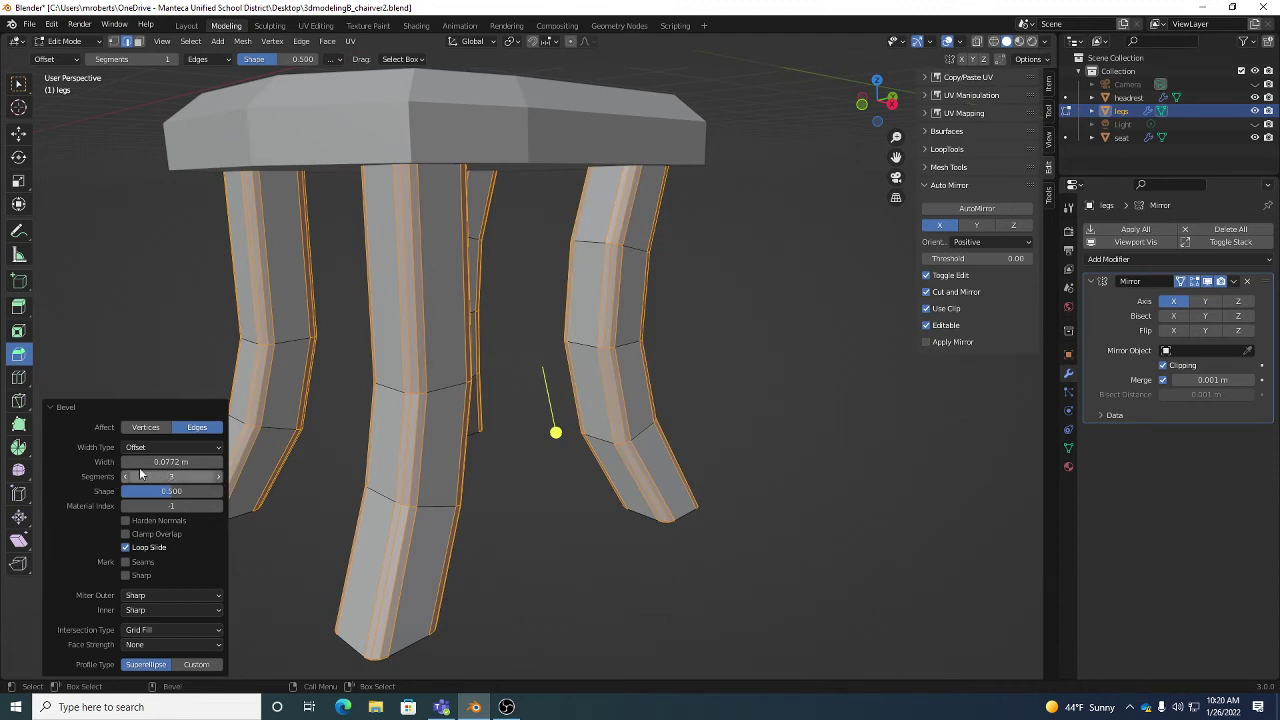
{"action": "mouse_move", "coordinate": [157, 462]}
{"action": "left_mouse_down"}
{"action": "mouse_move", "coordinate": [200, 462]}
{"action": "mouse_move", "coordinate": [154, 464]}
{"action": "left_mouse_up"}
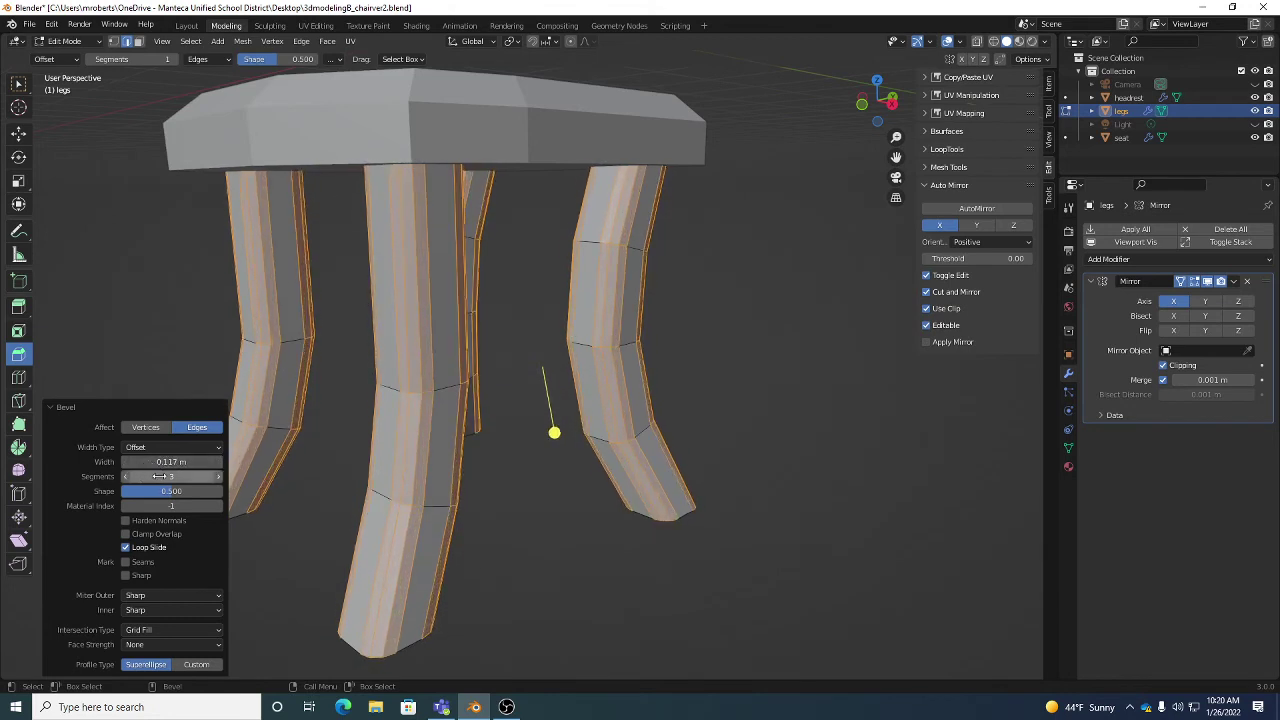
{"action": "left_click", "coordinate": [74, 409]}
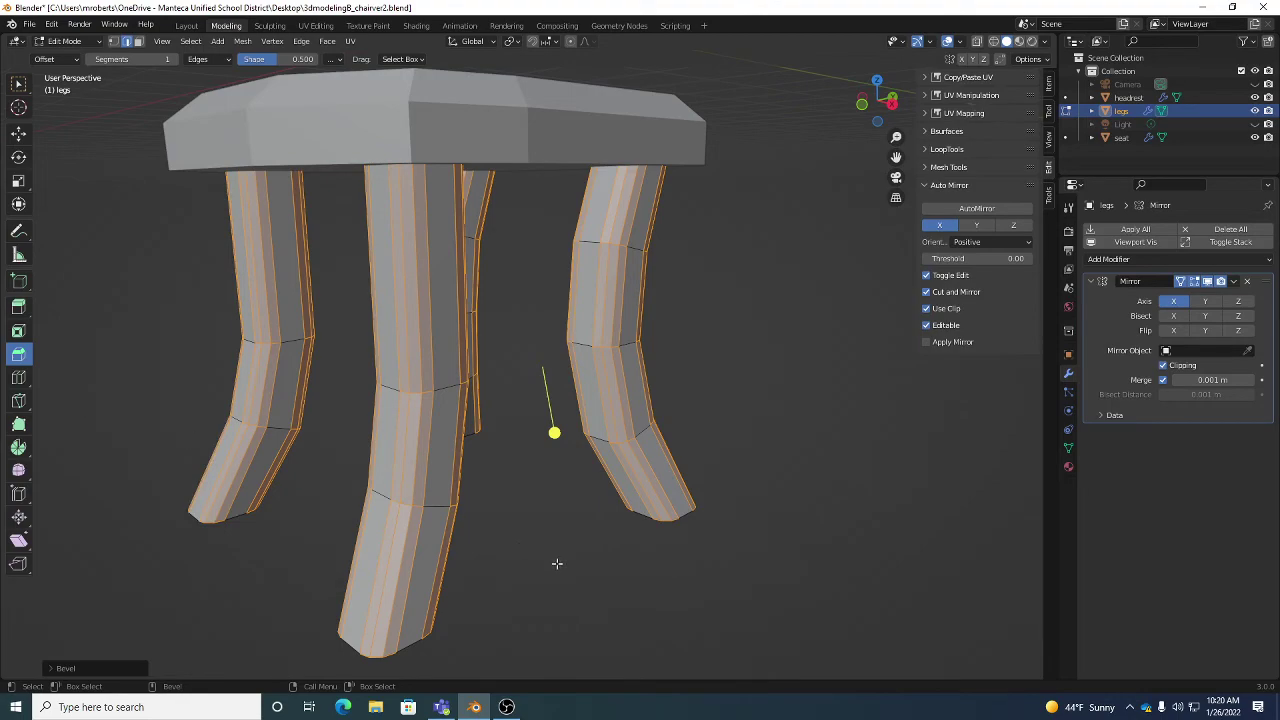
Switch to the selection tool, deselect all leg geometry, and save the file.
{"action": "key", "text": "w"}
{"action": "key", "text": "alt+a"}
{"action": "mouse_move", "coordinate": [660, 597]}
{"action": "middle_mouse_down"}
{"action": "mouse_move", "coordinate": [600, 430]}
{"action": "mouse_move", "coordinate": [589, 537]}
{"action": "mouse_move", "coordinate": [600, 606]}
{"action": "mouse_move", "coordinate": [580, 569]}
{"action": "mouse_move", "coordinate": [603, 531]}
{"action": "mouse_move", "coordinate": [585, 500]}
{"action": "mouse_move", "coordinate": [594, 471]}
{"action": "mouse_move", "coordinate": [583, 491]}
{"action": "mouse_move", "coordinate": [639, 487]}
{"action": "mouse_move", "coordinate": [623, 491]}
{"action": "mouse_move", "coordinate": [632, 497]}
{"action": "middle_mouse_up"}
{"action": "key", "text": "ctrl+s"}
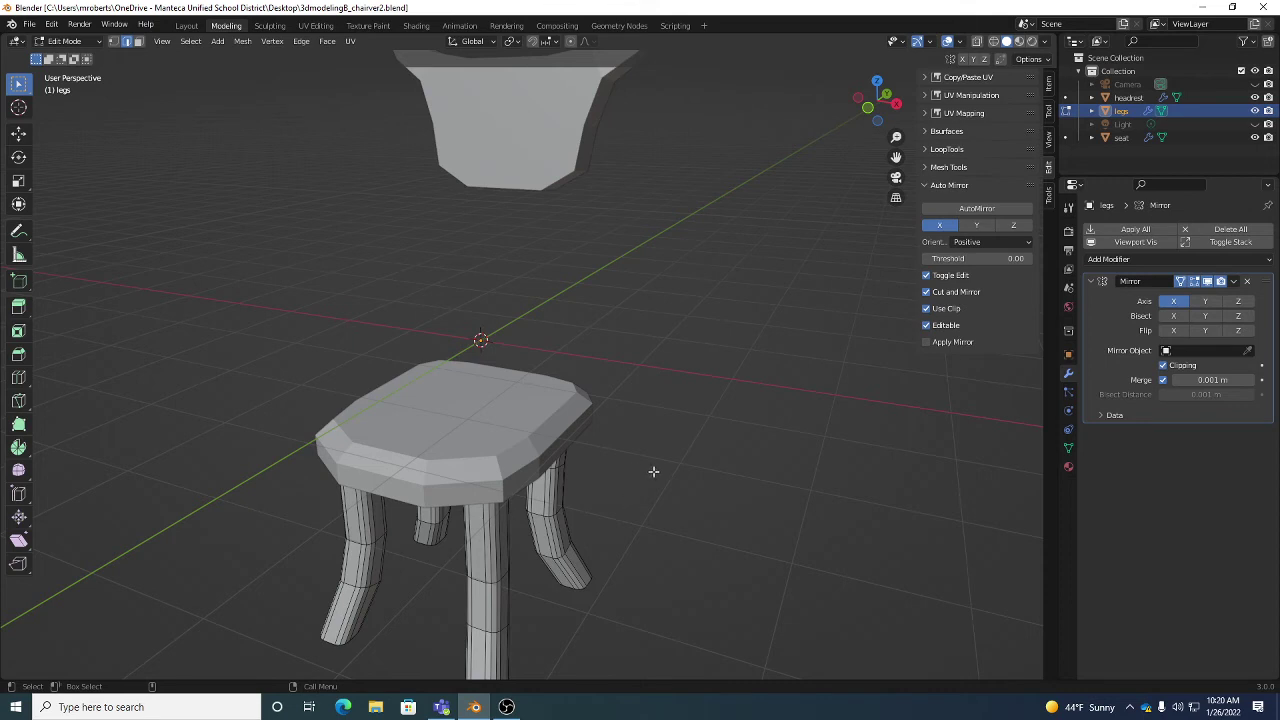
Leave Edit Mode on the legs and add a mesh cube to the scene.
{"action": "middle_click_drag", "start_coordinate": [614, 280], "coordinate": [550, 252]}
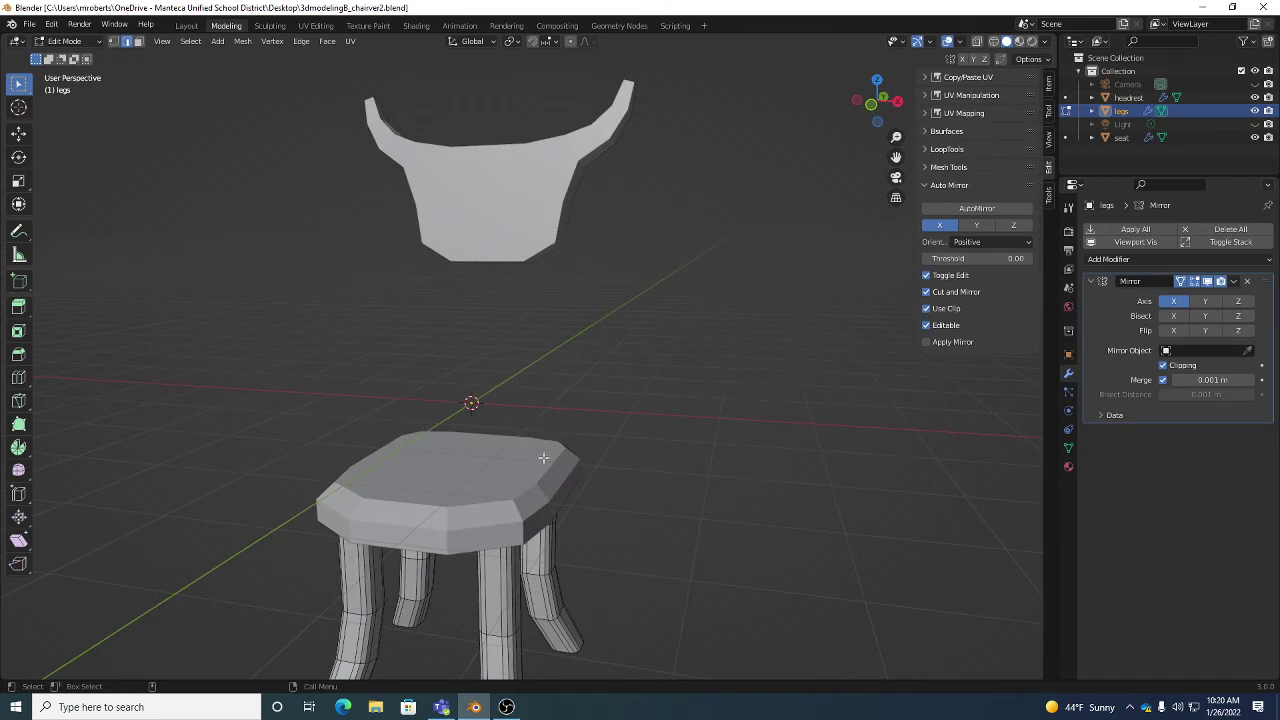
{"action": "middle_click_drag", "start_coordinate": [544, 566], "coordinate": [588, 264]}
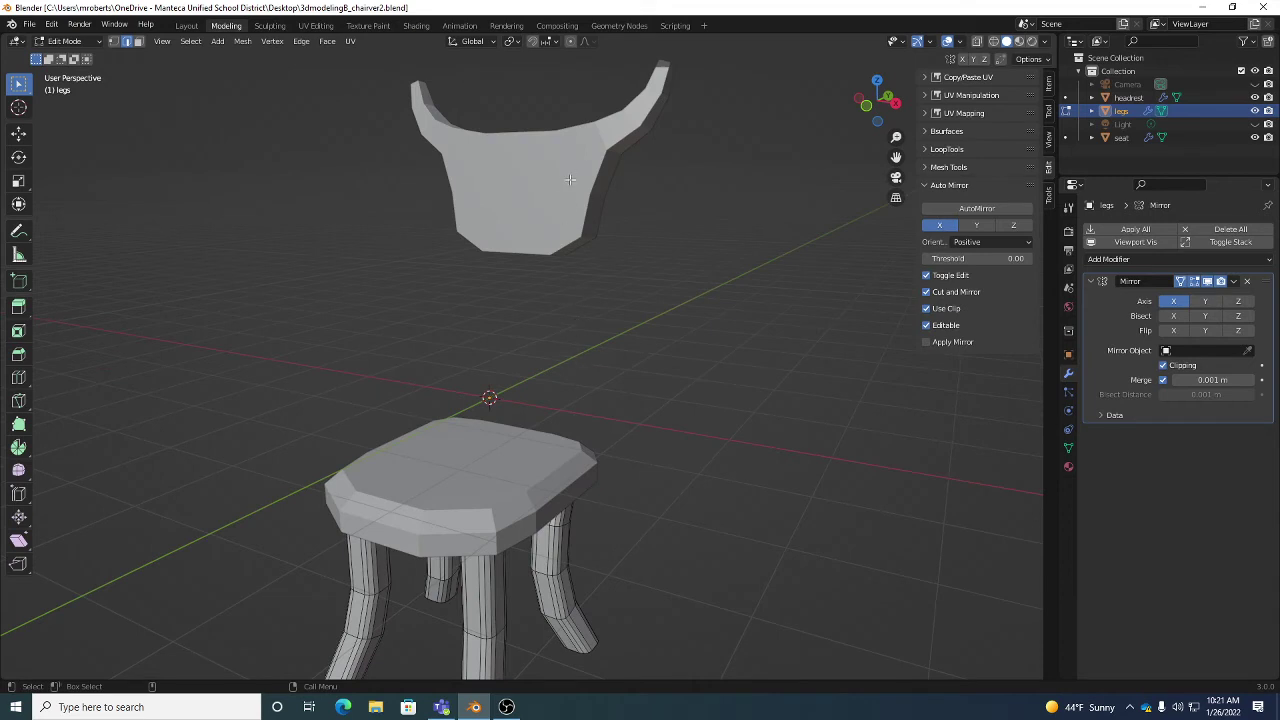
{"action": "middle_click_drag", "start_coordinate": [566, 474], "coordinate": [621, 410]}
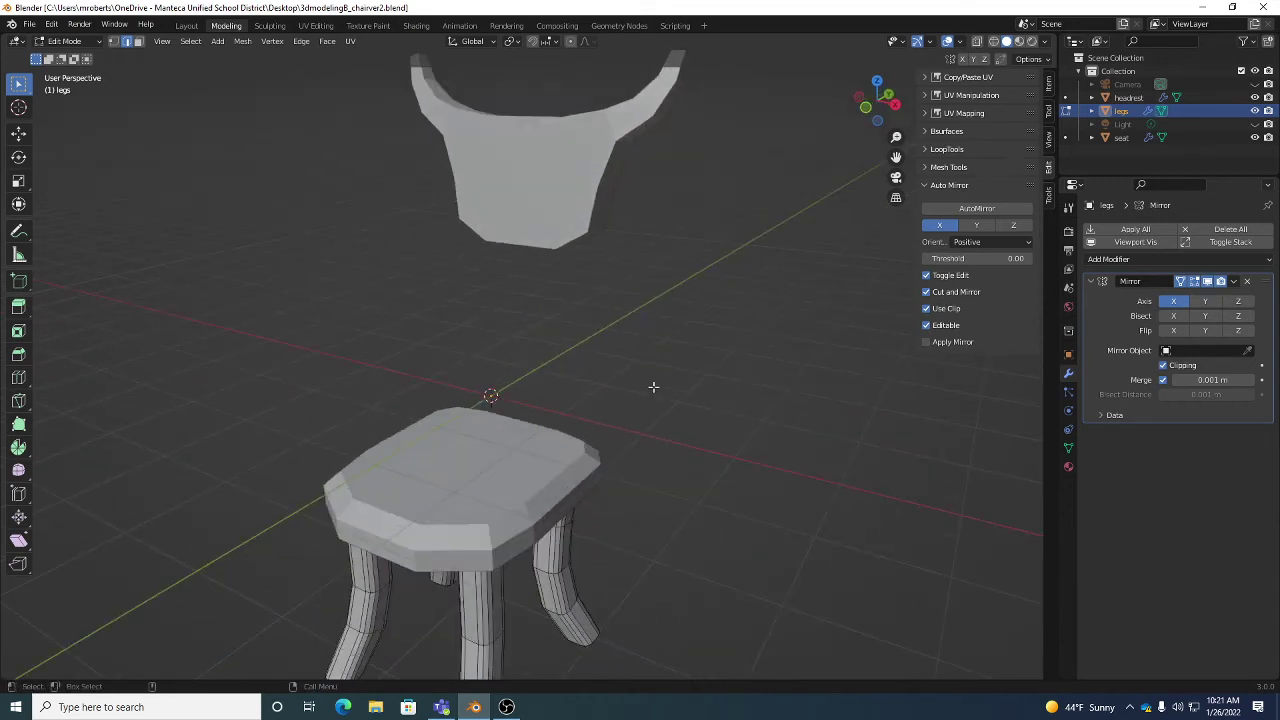
{"action": "key", "text": "Tab"}
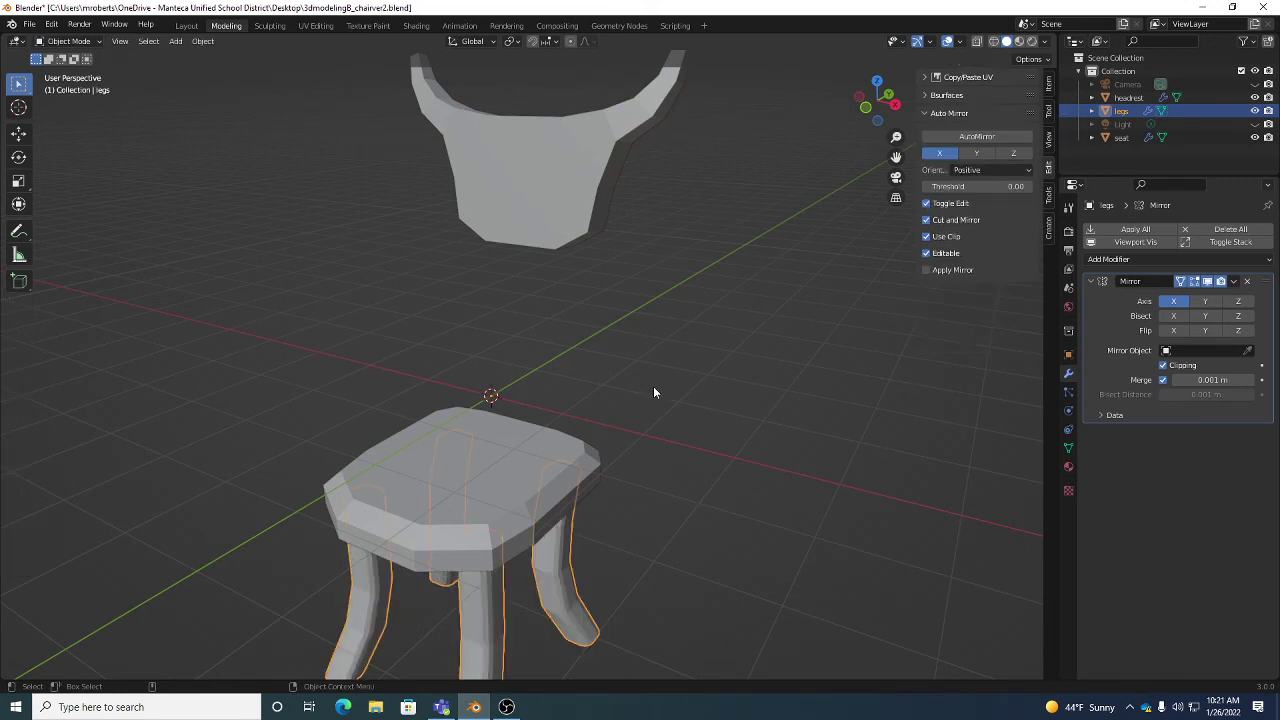
{"action": "left_click", "coordinate": [81, 42]}
{"action": "left_click", "coordinate": [86, 59]}
{"action": "left_click", "coordinate": [183, 43]}
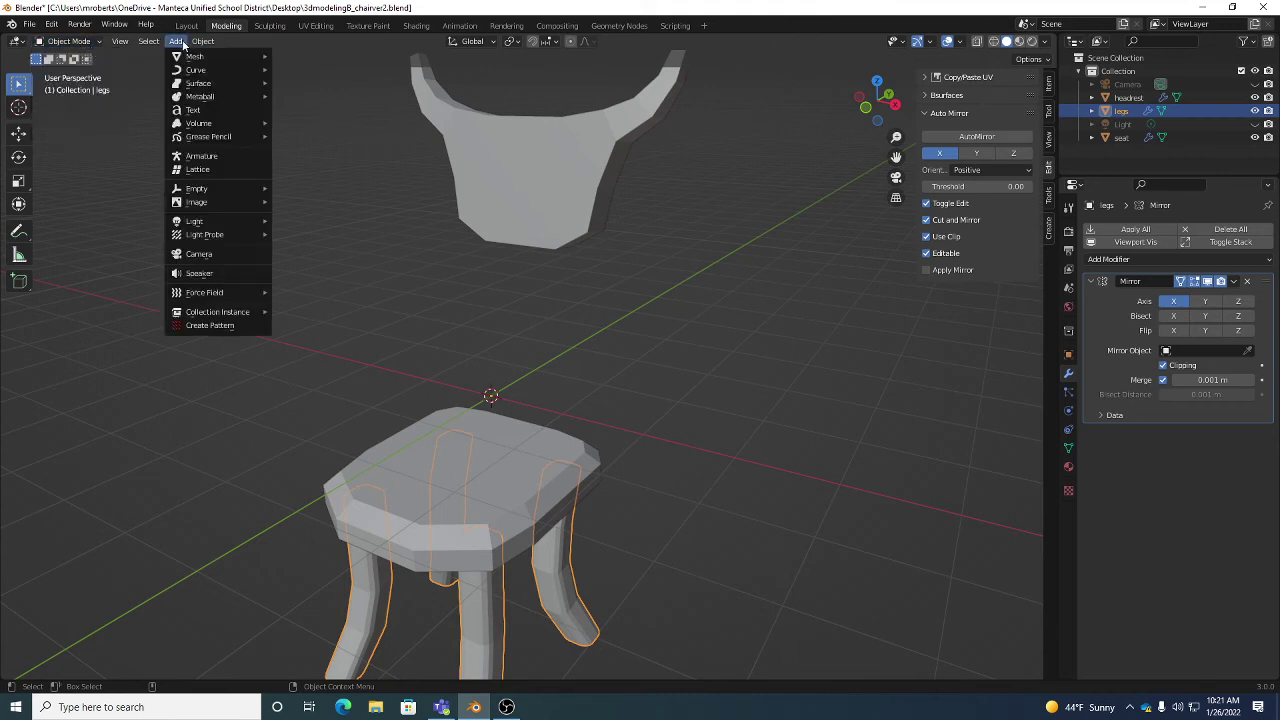
{"action": "mouse_move", "coordinate": [200, 57]}
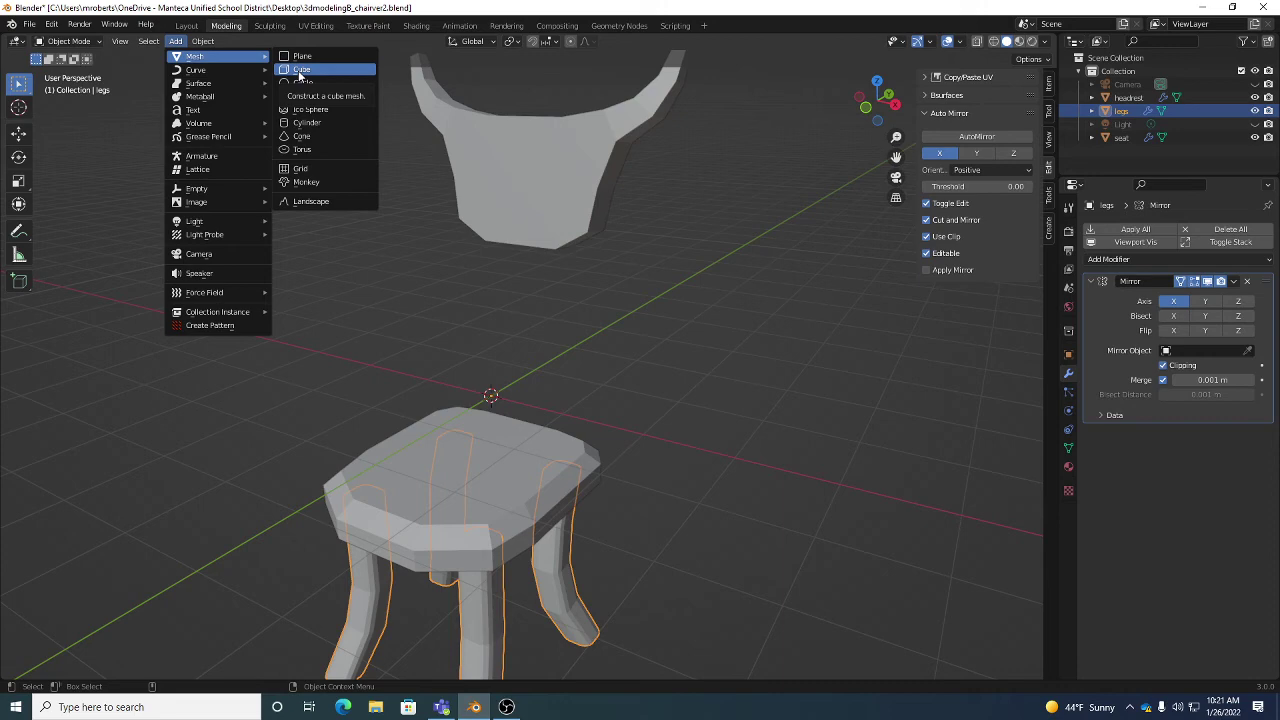
{"action": "left_click", "coordinate": [175, 41]}
{"action": "mouse_move", "coordinate": [197, 82]}
{"action": "mouse_move", "coordinate": [195, 57]}
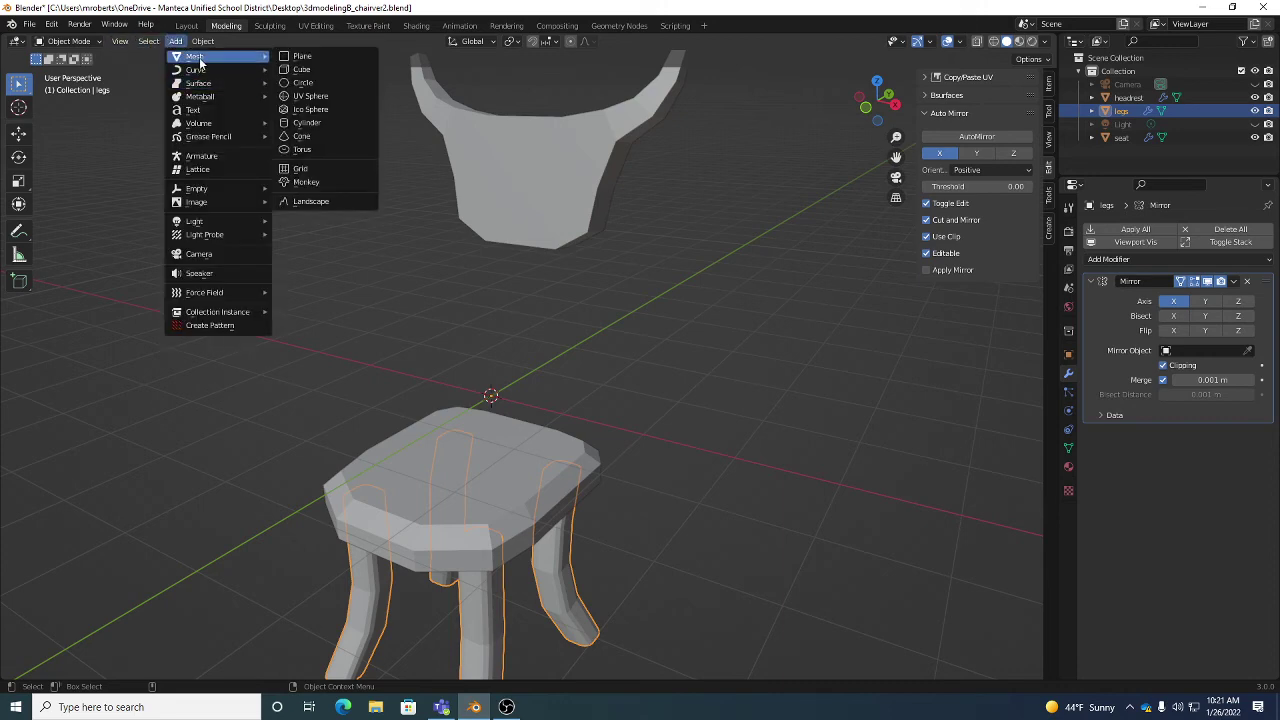
{"action": "left_click", "coordinate": [300, 69]}
Enter Edit Mode on the new cube and select all of its geometry.
{"action": "middle_click_drag", "start_coordinate": [640, 404], "coordinate": [613, 366]}
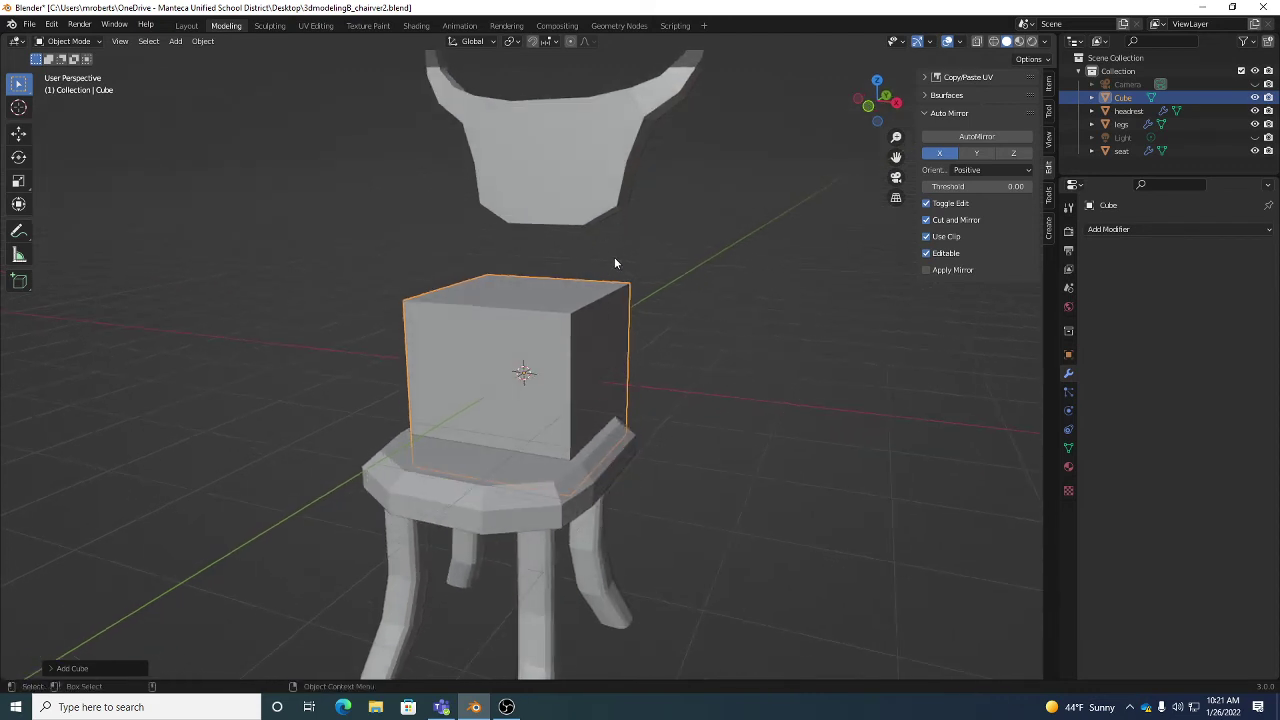
{"action": "middle_click_drag", "start_coordinate": [615, 263], "coordinate": [590, 368]}
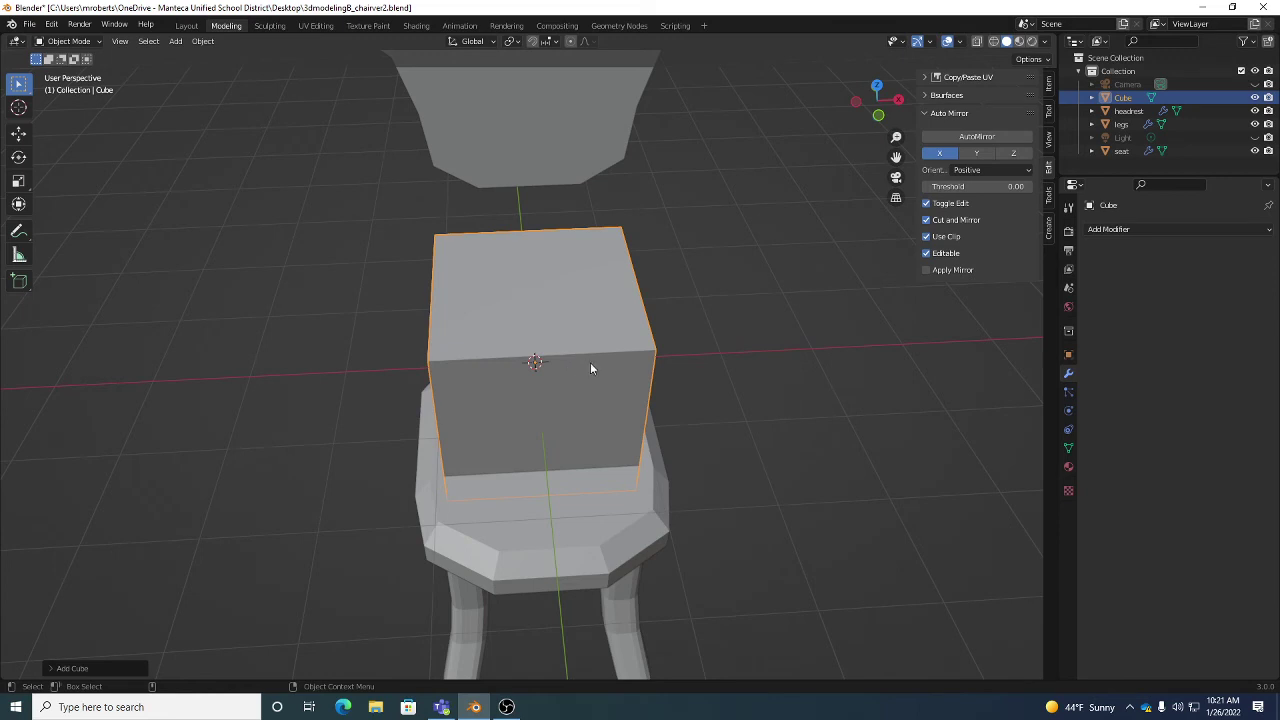
{"action": "middle_click_drag", "start_coordinate": [606, 317], "coordinate": [635, 326]}
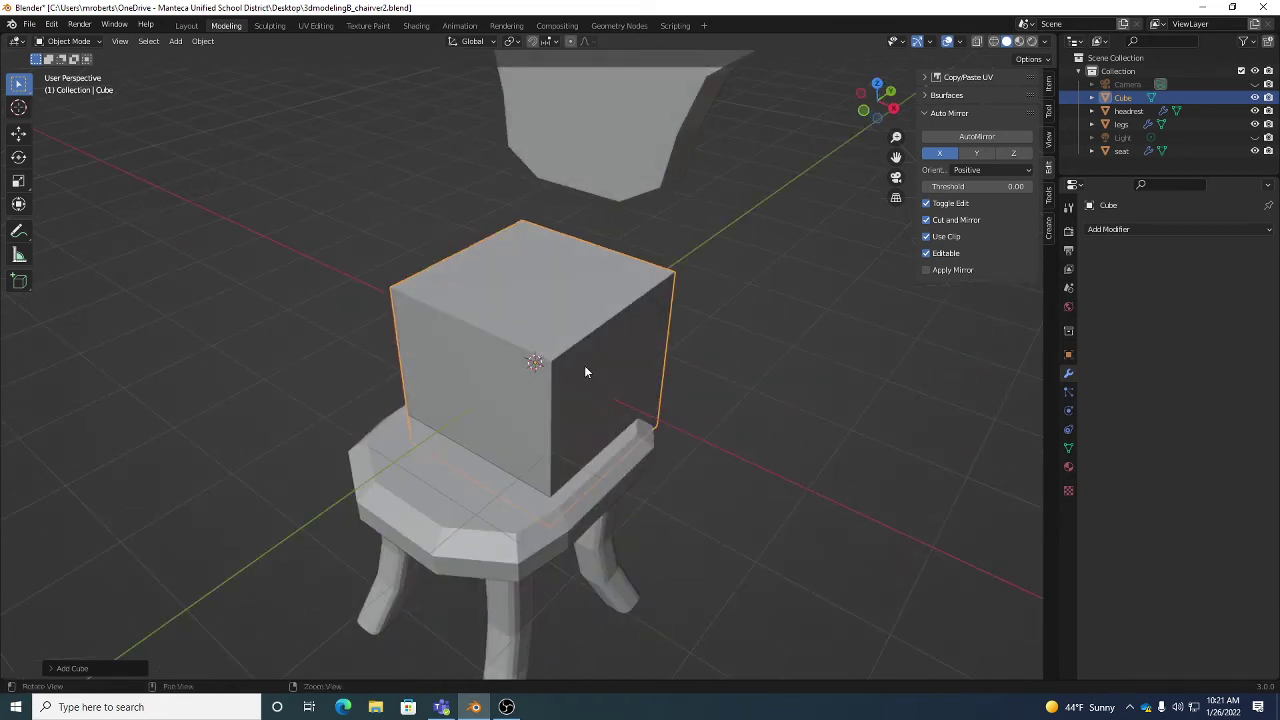
{"action": "middle_click_drag", "start_coordinate": [586, 369], "coordinate": [623, 372]}
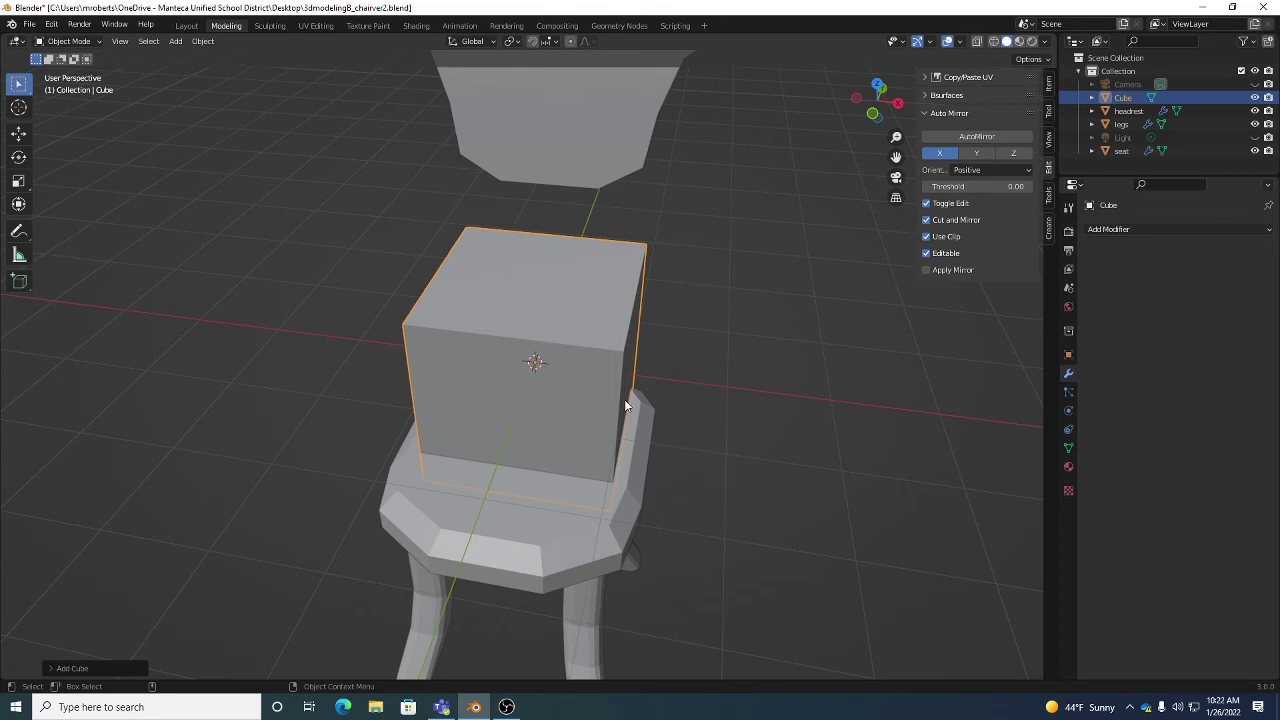
{"action": "key", "text": "Tab"}
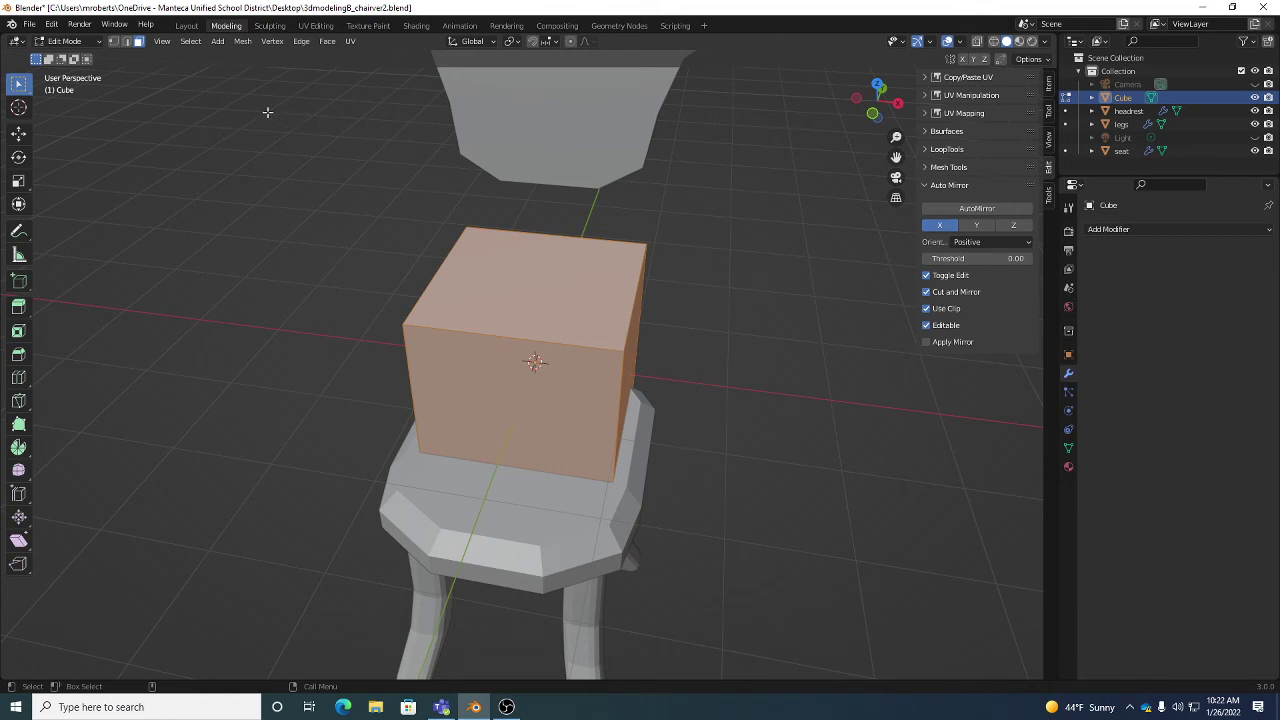
{"action": "left_click", "coordinate": [191, 42]}
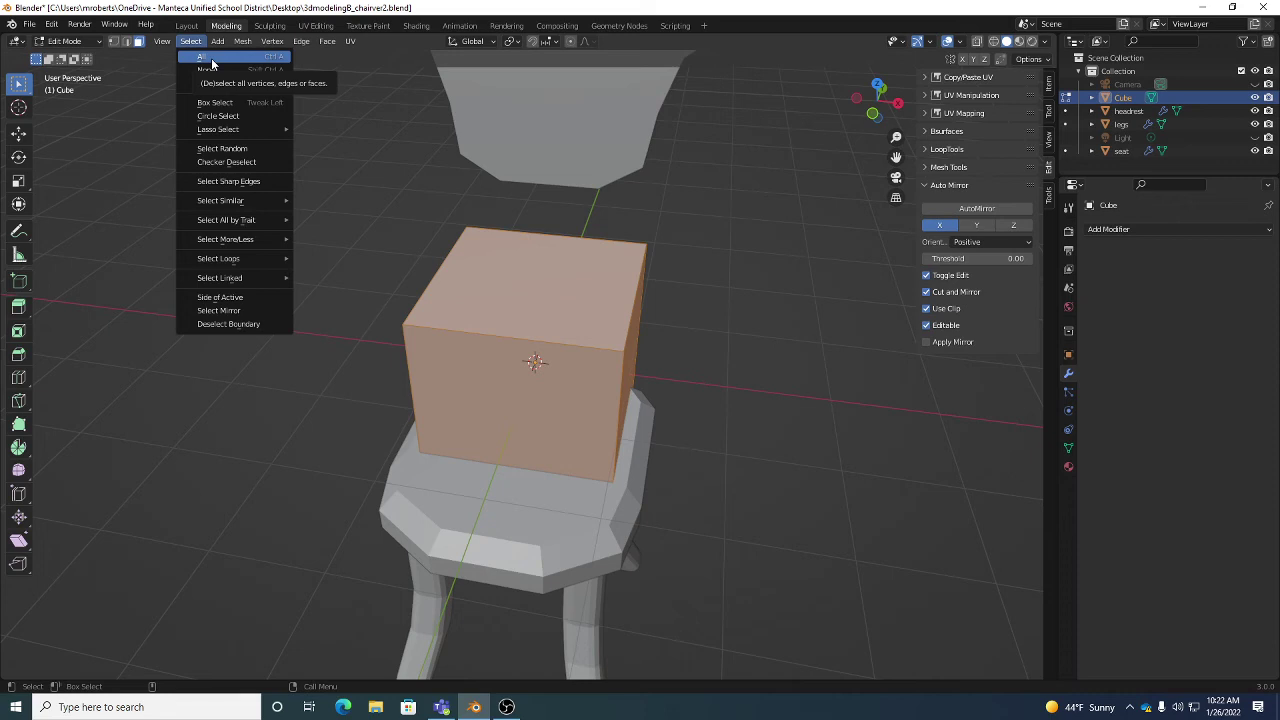
{"action": "left_click", "coordinate": [212, 58]}
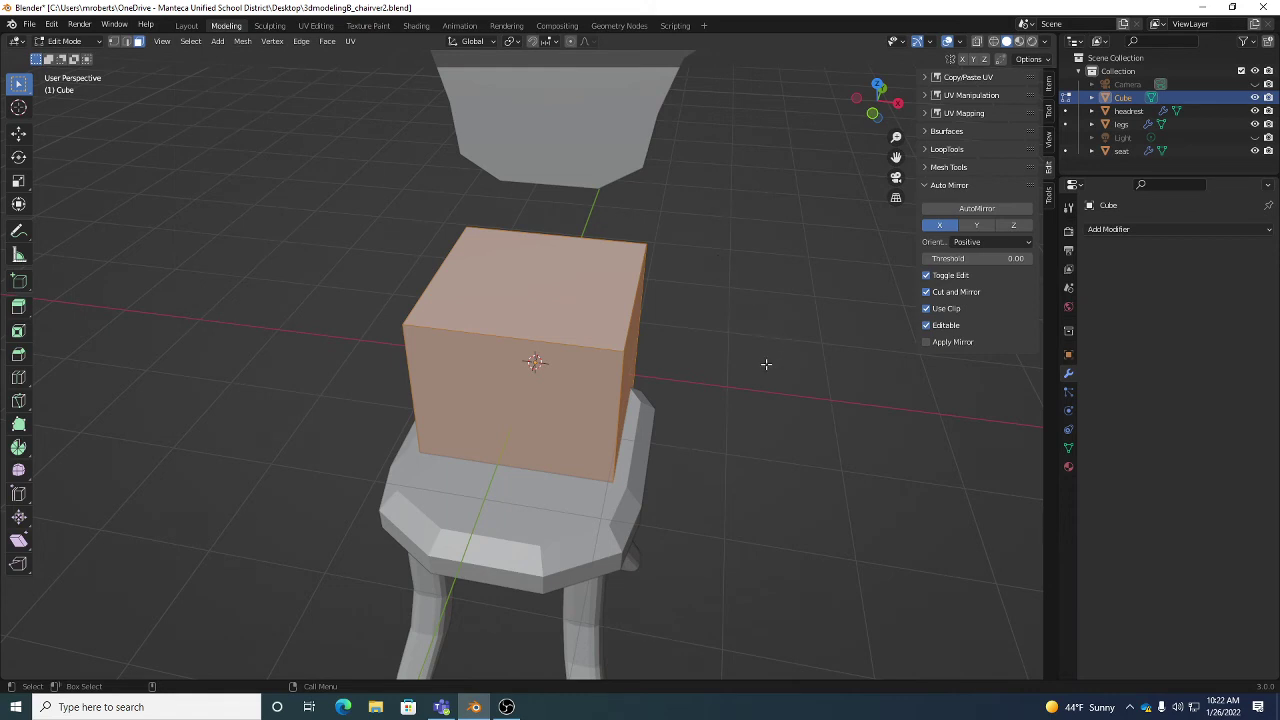
Scale the cube down uniformly to a small block above the seat.
{"action": "key", "text": "shift+space"}
{"action": "key", "text": "s"}
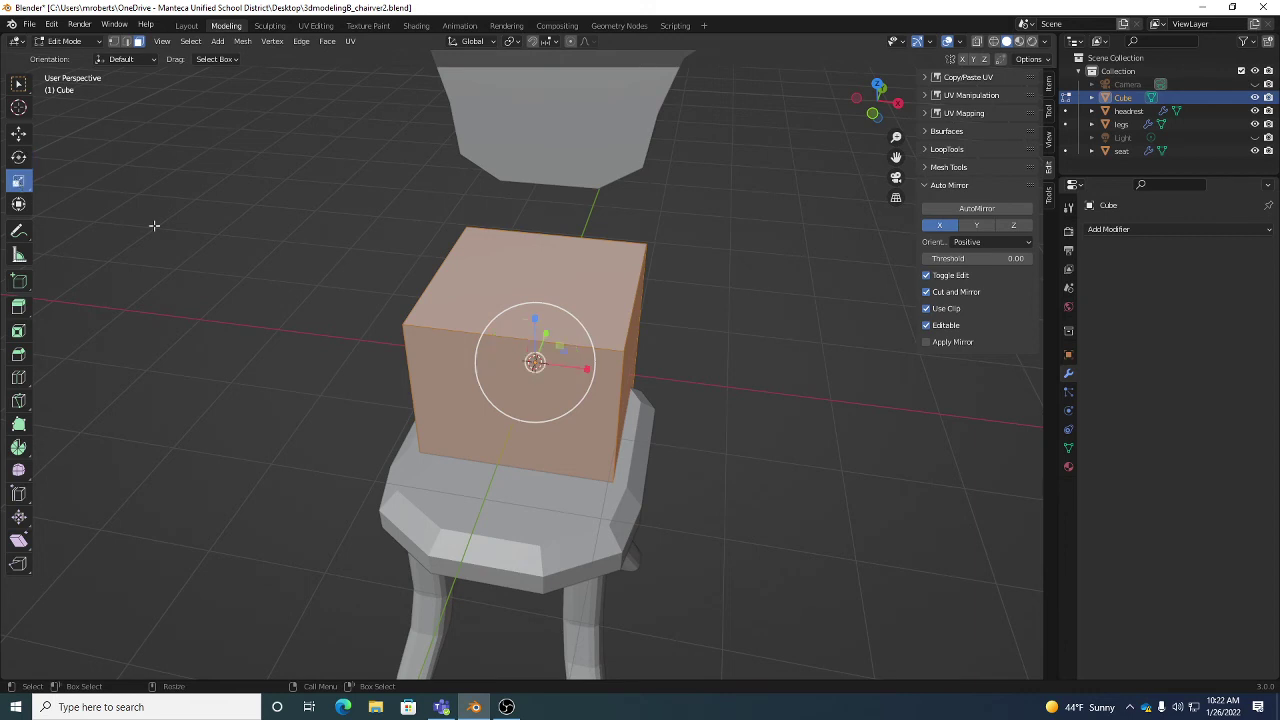
{"action": "middle_click_drag", "start_coordinate": [670, 414], "coordinate": [691, 366]}
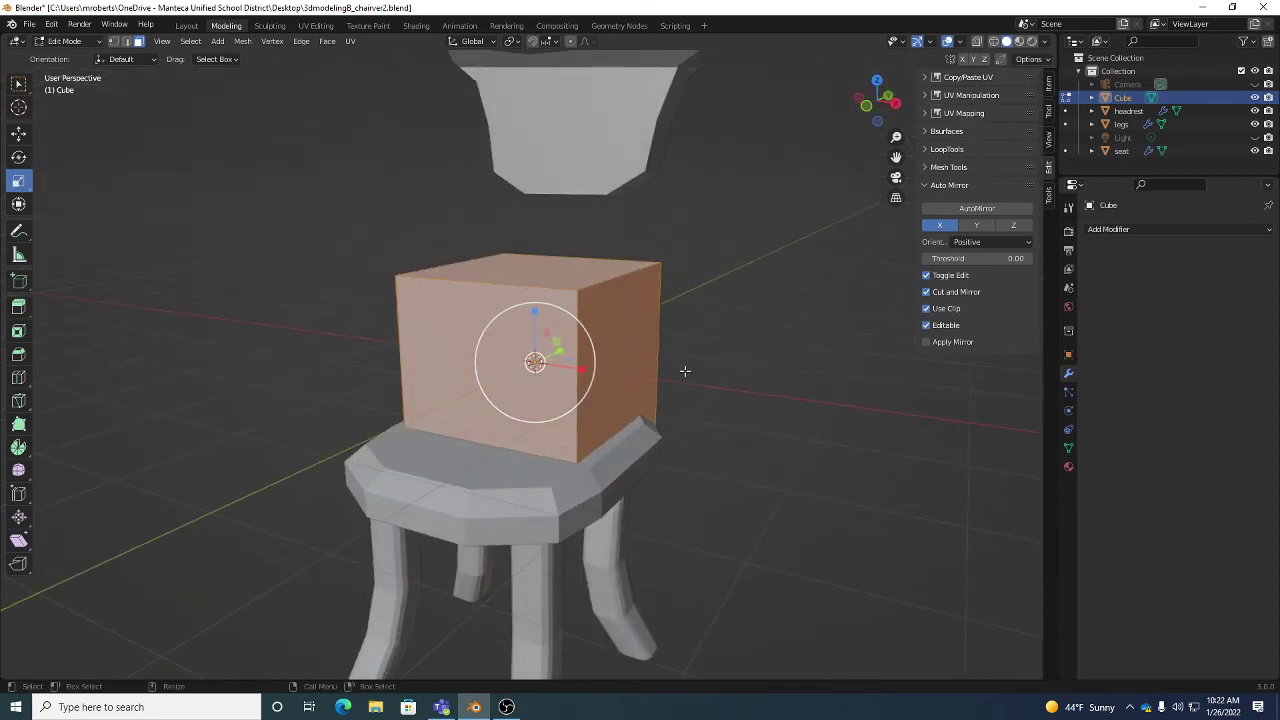
{"action": "middle_click_drag", "start_coordinate": [630, 357], "coordinate": [669, 383]}
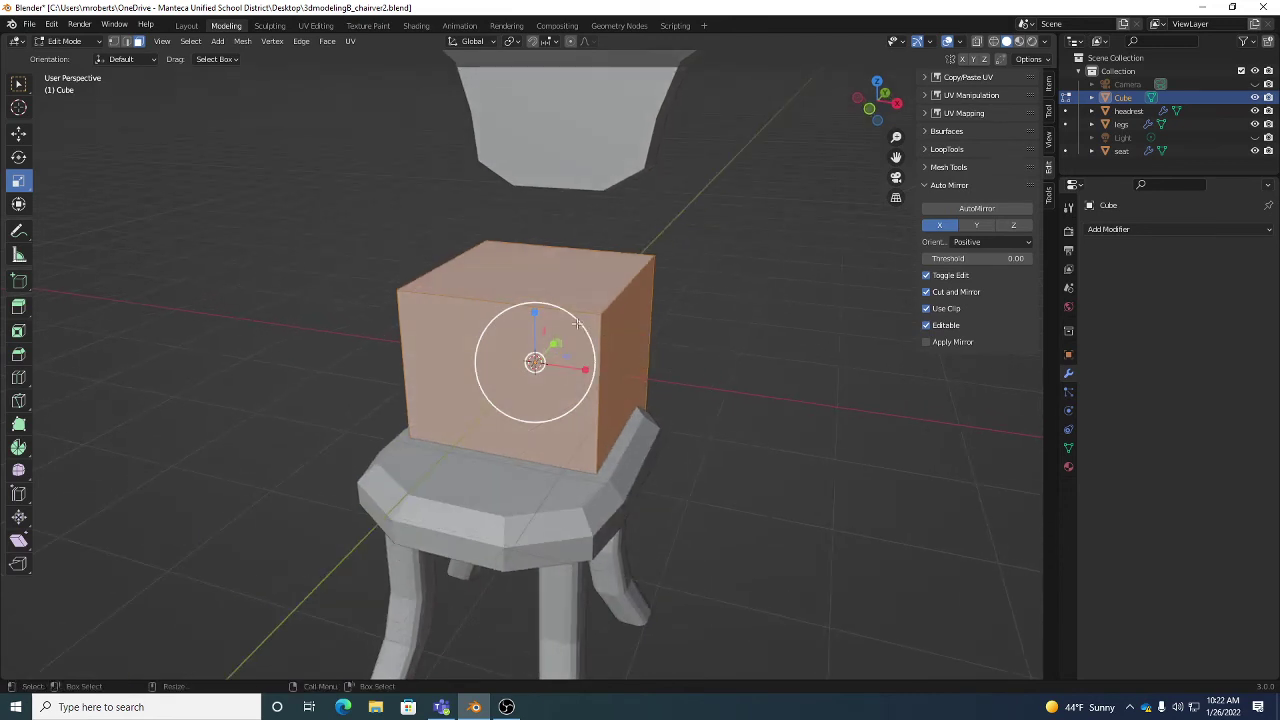
{"action": "left_click_drag", "start_coordinate": [569, 315], "coordinate": [532, 346]}
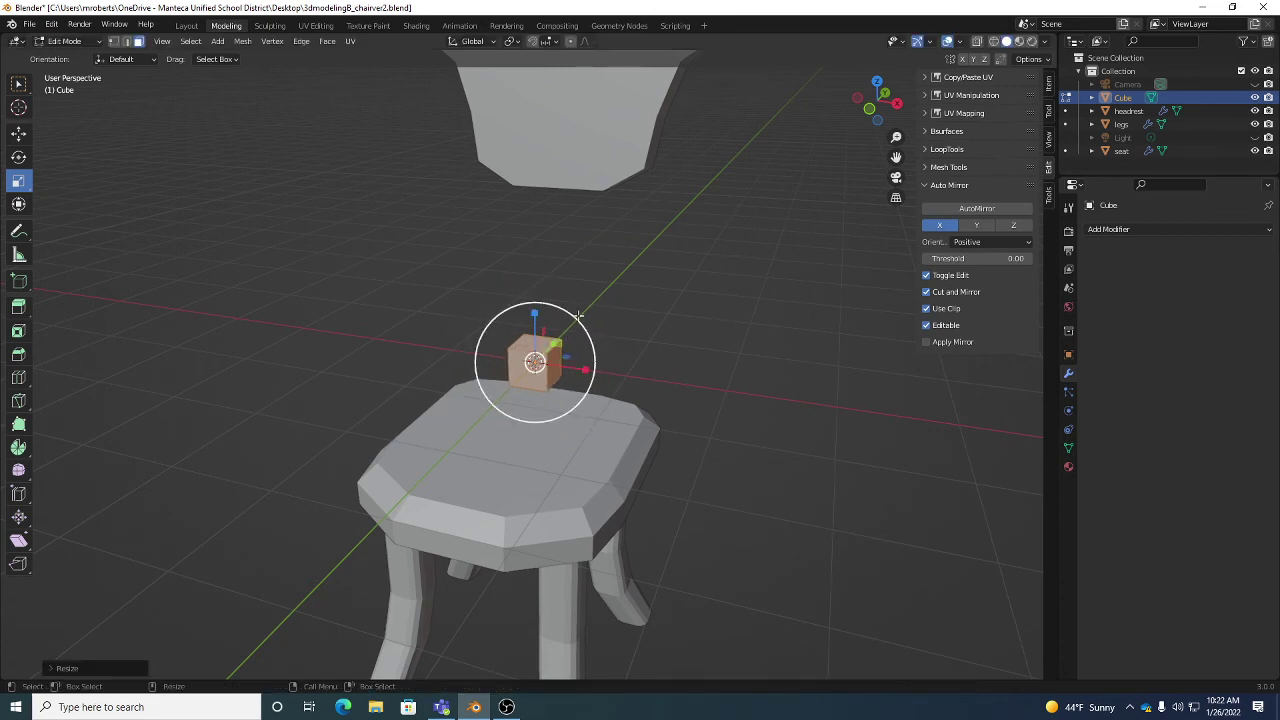
{"action": "middle_click_drag", "start_coordinate": [571, 333], "coordinate": [655, 365]}
{"action": "key", "text": "s"}
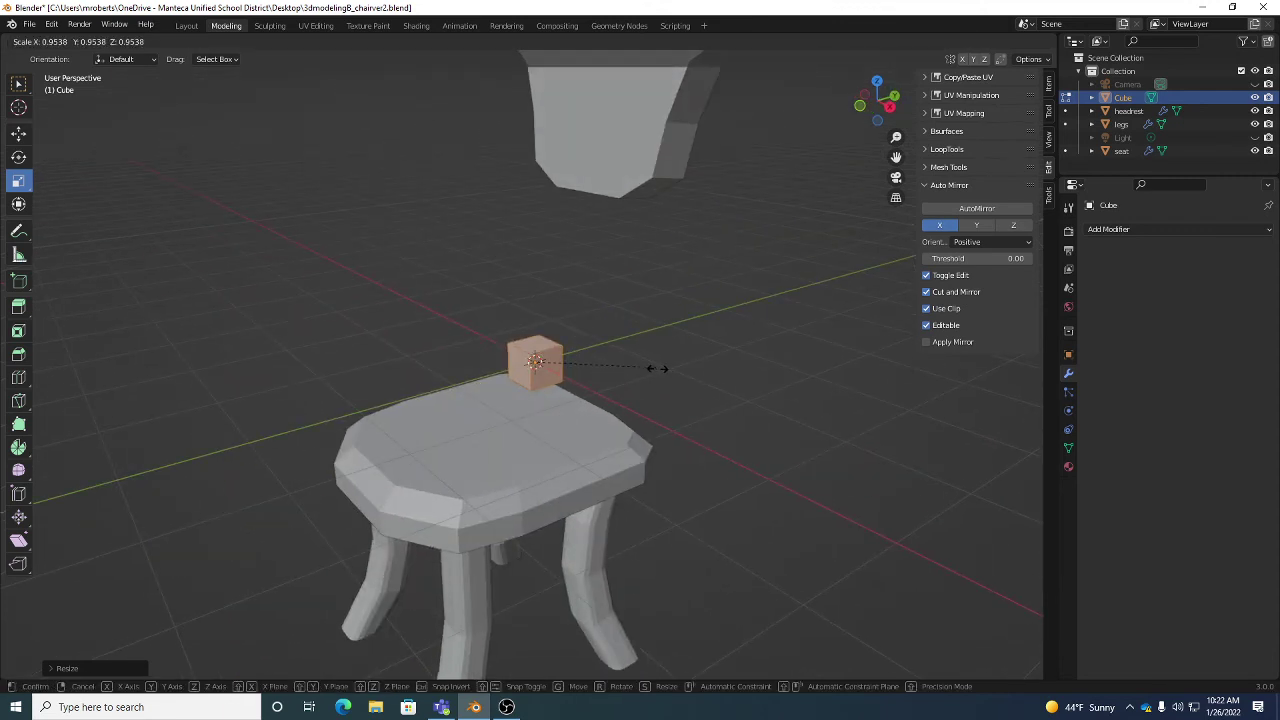
{"action": "right_click", "coordinate": [660, 368]}
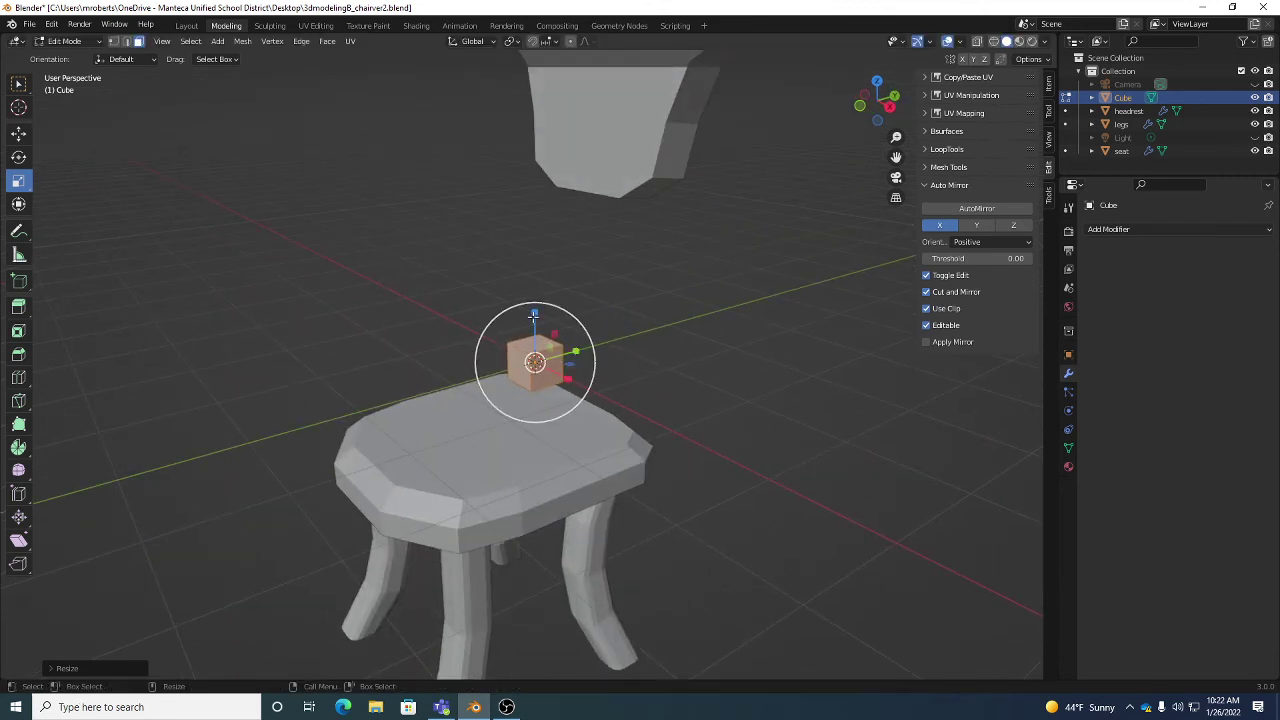
Stretch the small block along Z into a tall, narrow post reaching from the seat towards the headrest.
{"action": "left_click_drag", "start_coordinate": [535, 314], "coordinate": [530, 257]}
{"action": "left_click_drag", "start_coordinate": [535, 314], "coordinate": [539, 266]}
{"action": "middle_click_drag", "start_coordinate": [539, 266], "coordinate": [531, 362]}
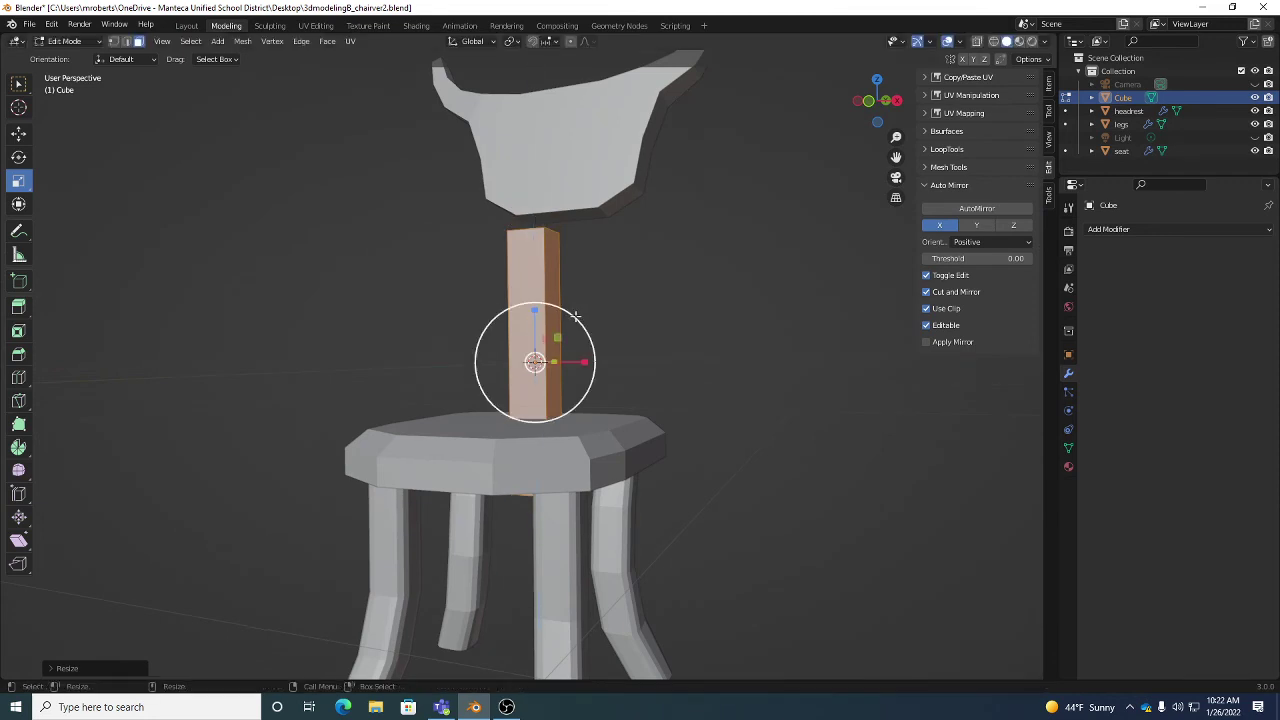
{"action": "key", "text": "s"}
{"action": "right_click", "coordinate": [569, 318]}
{"action": "left_click_drag", "start_coordinate": [535, 312], "coordinate": [533, 297]}
Move the post along X towards one side of the seat and raise it along Z to overlap the headrest's height.
{"action": "middle_click_drag", "start_coordinate": [533, 297], "coordinate": [606, 340]}
{"action": "key", "text": "g"}
{"action": "key", "text": "x"}
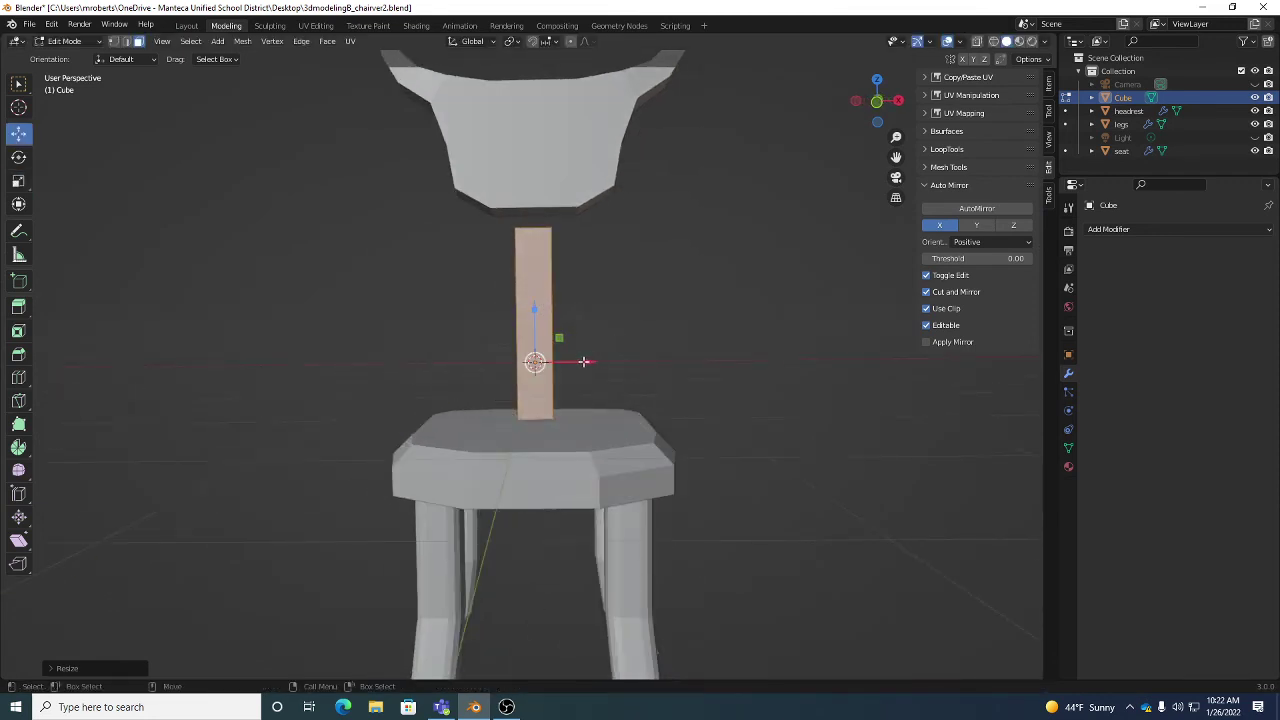
{"action": "left_click", "coordinate": [657, 361]}
{"action": "key", "text": "g"}
{"action": "key", "text": "z"}
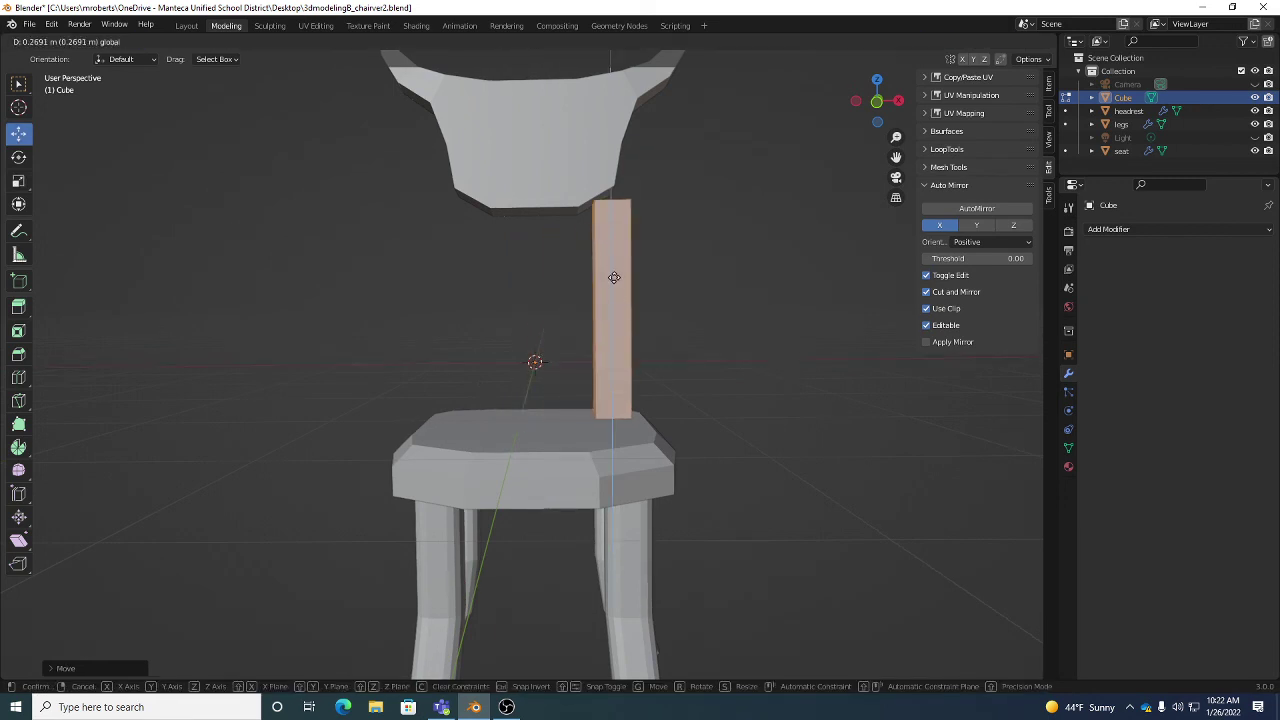
Move the post along Y to the rear edge of the seat beneath the headrest.
{"action": "key", "text": "y"}
{"action": "middle_click_drag", "start_coordinate": [613, 252], "coordinate": [650, 308]}
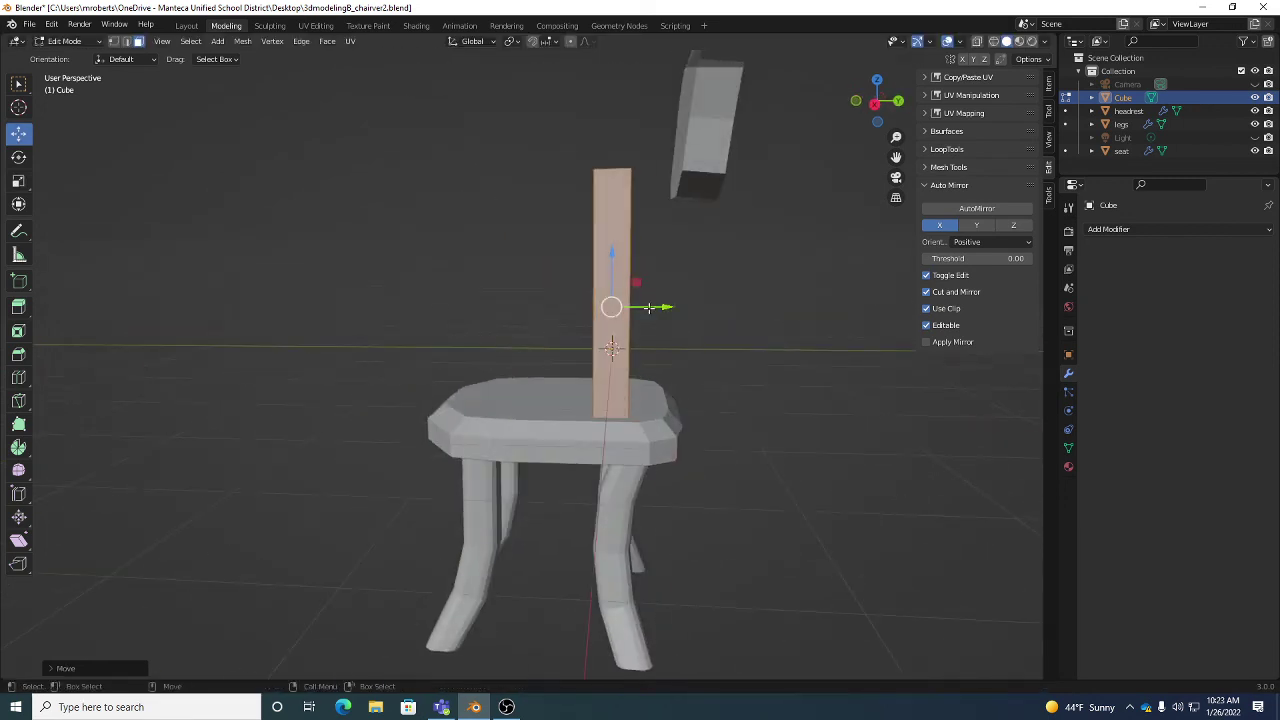
{"action": "left_click", "coordinate": [700, 316]}
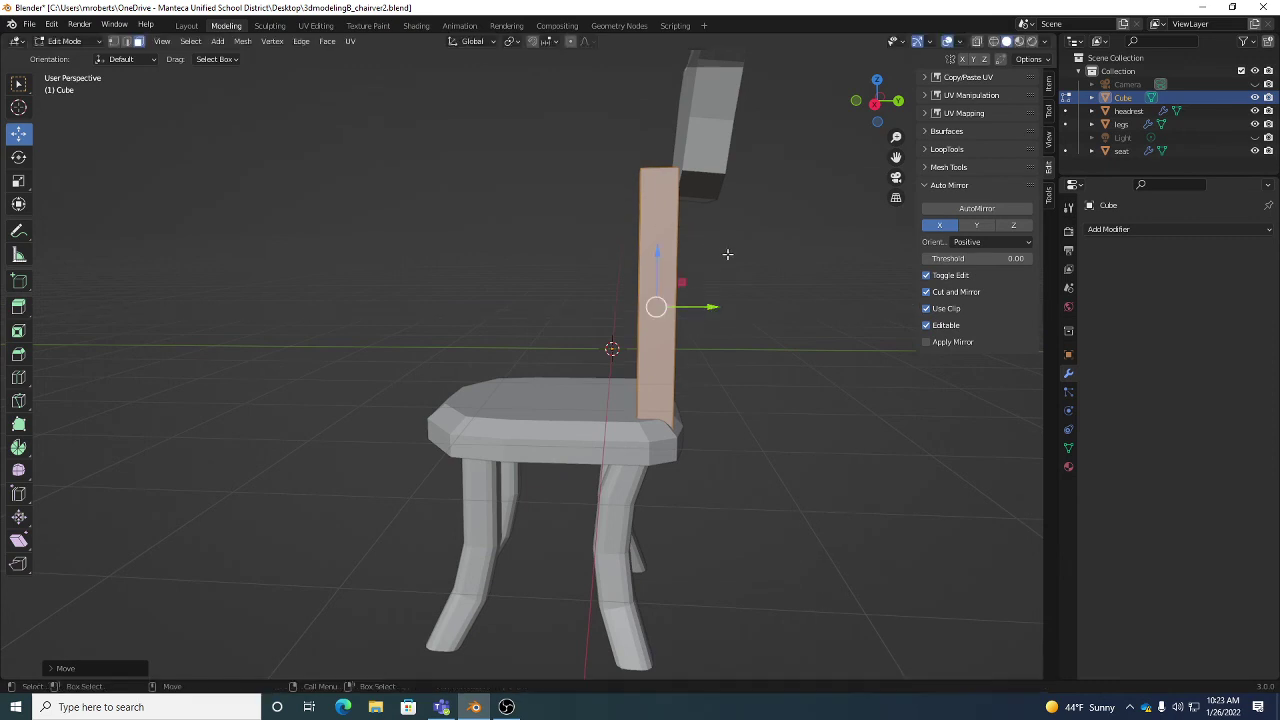
Rotate the post to lean backward about X and tilt its upper end slightly inward about Y.
{"action": "key", "text": "shift+space"}
{"action": "key", "text": "r"}
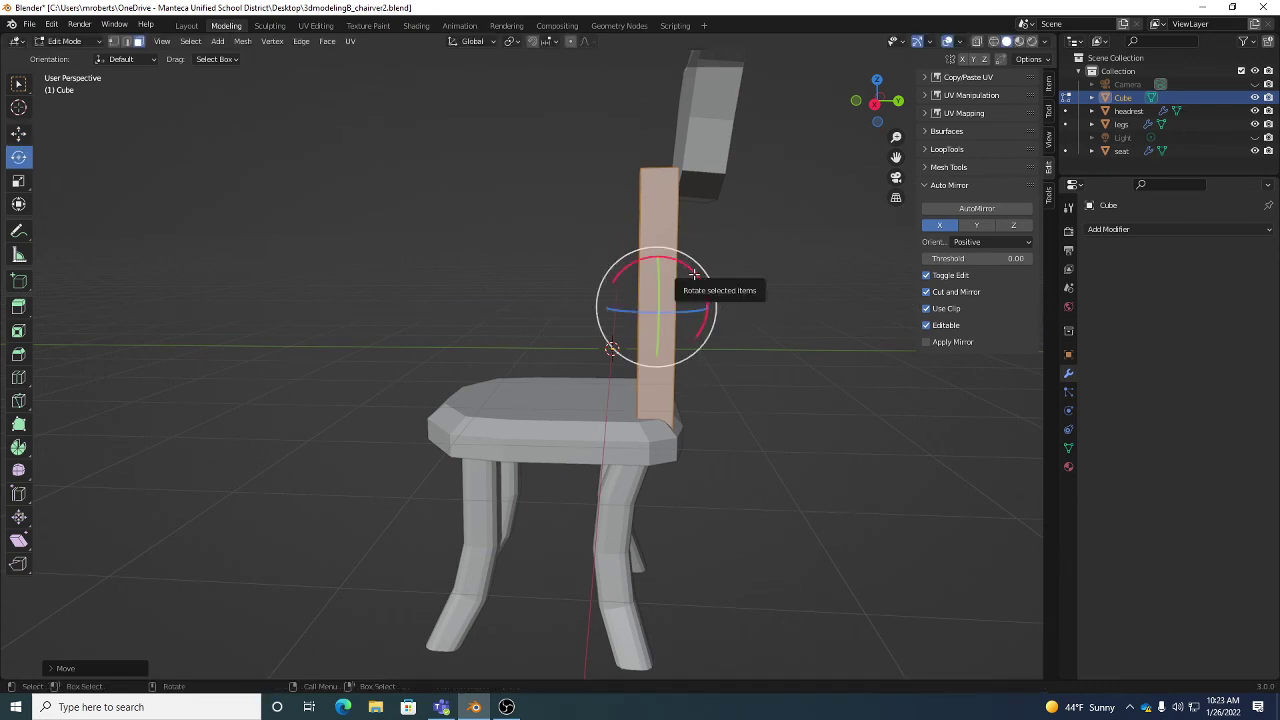
{"action": "left_click_drag", "start_coordinate": [697, 275], "coordinate": [692, 284]}
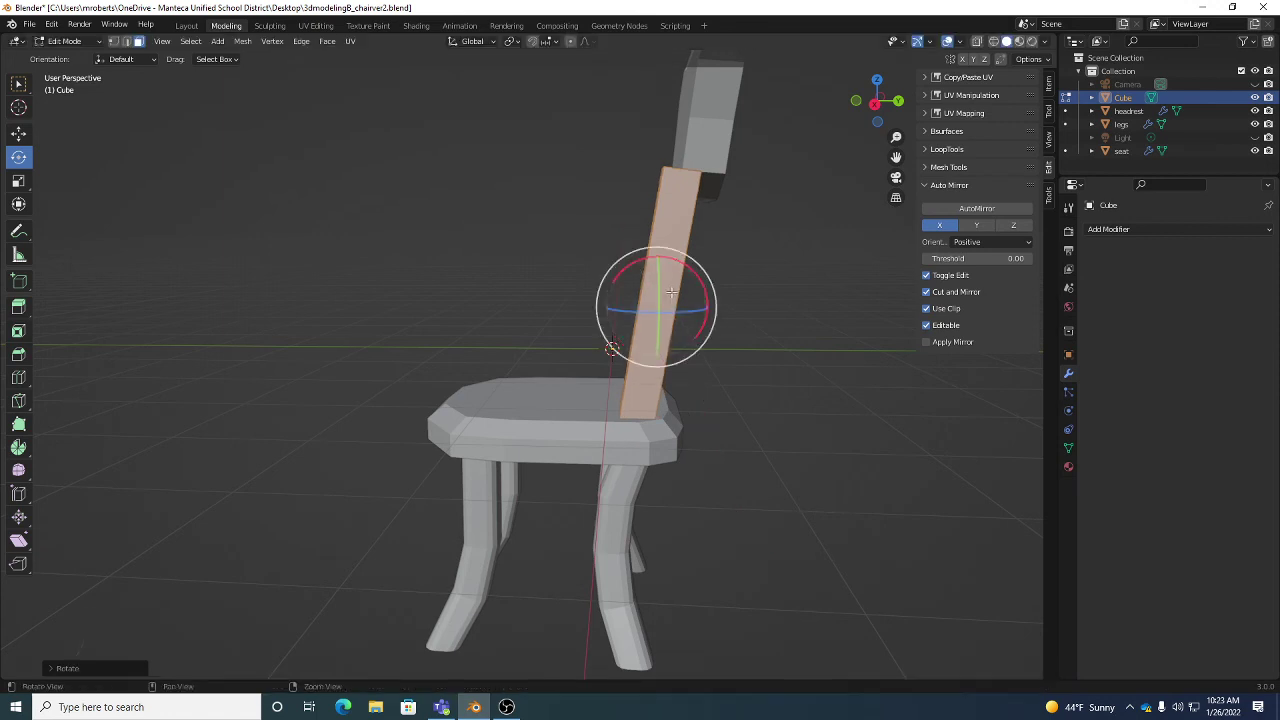
{"action": "middle_click_drag", "start_coordinate": [692, 284], "coordinate": [801, 300]}
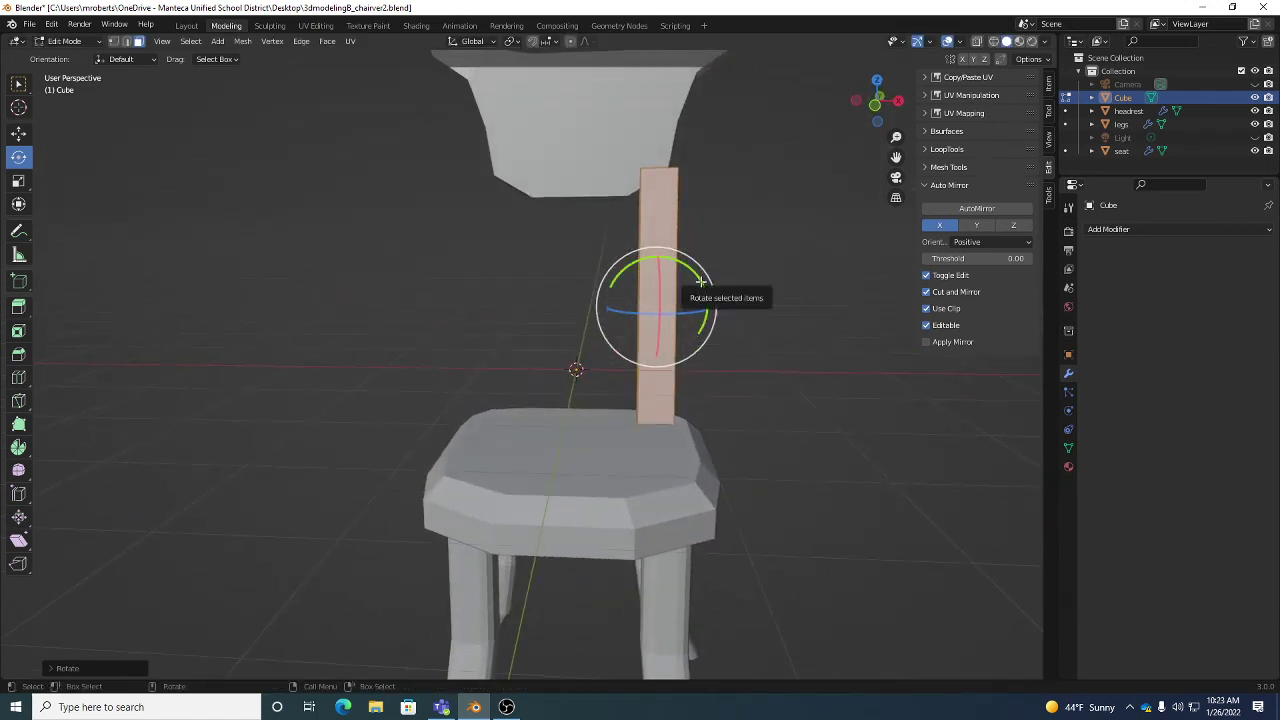
{"action": "left_click_drag", "start_coordinate": [699, 282], "coordinate": [697, 280]}
Move the tilted post outward along X to line up with the headrest's lower corner and the seat's side.
{"action": "key", "text": "shift+space"}
{"action": "key", "text": "g"}
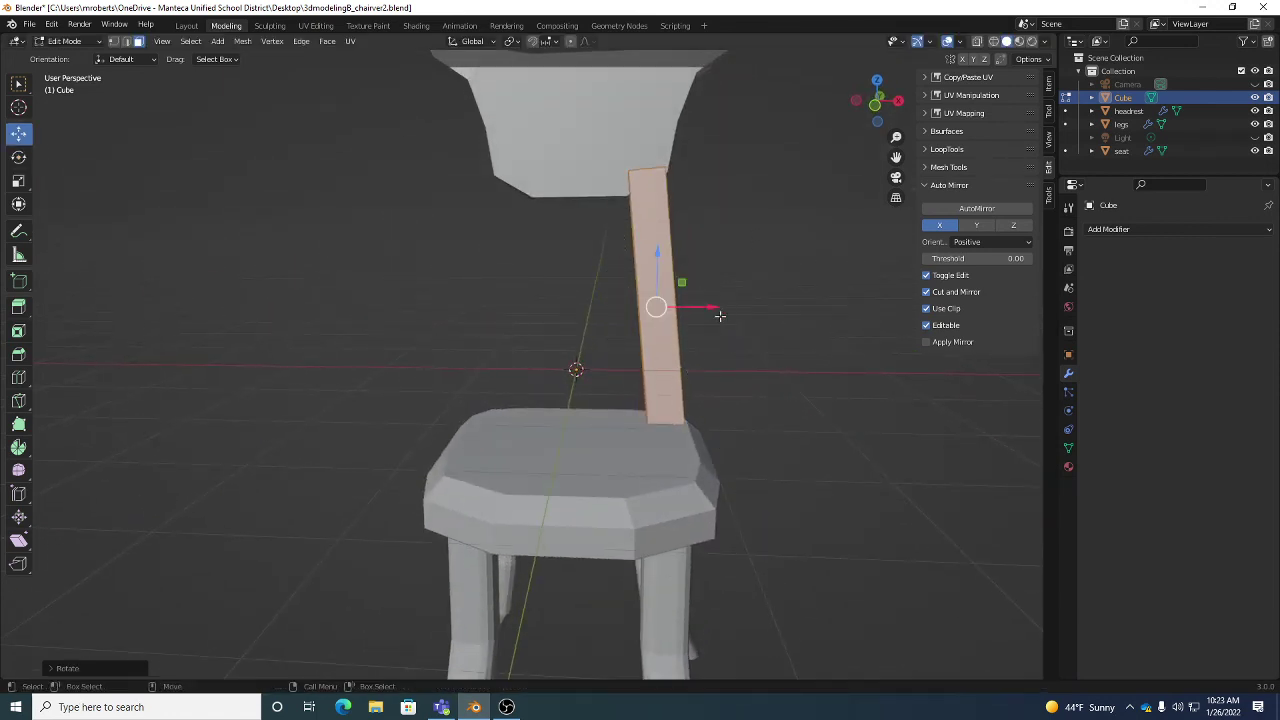
{"action": "middle_click_drag", "start_coordinate": [697, 285], "coordinate": [695, 319]}
{"action": "left_click_drag", "start_coordinate": [705, 312], "coordinate": [739, 317]}
{"action": "middle_click_drag", "start_coordinate": [739, 317], "coordinate": [739, 315]}
{"action": "scroll", "coordinate": [739, 315], "scroll_direction": "up", "scroll_amount": 3}
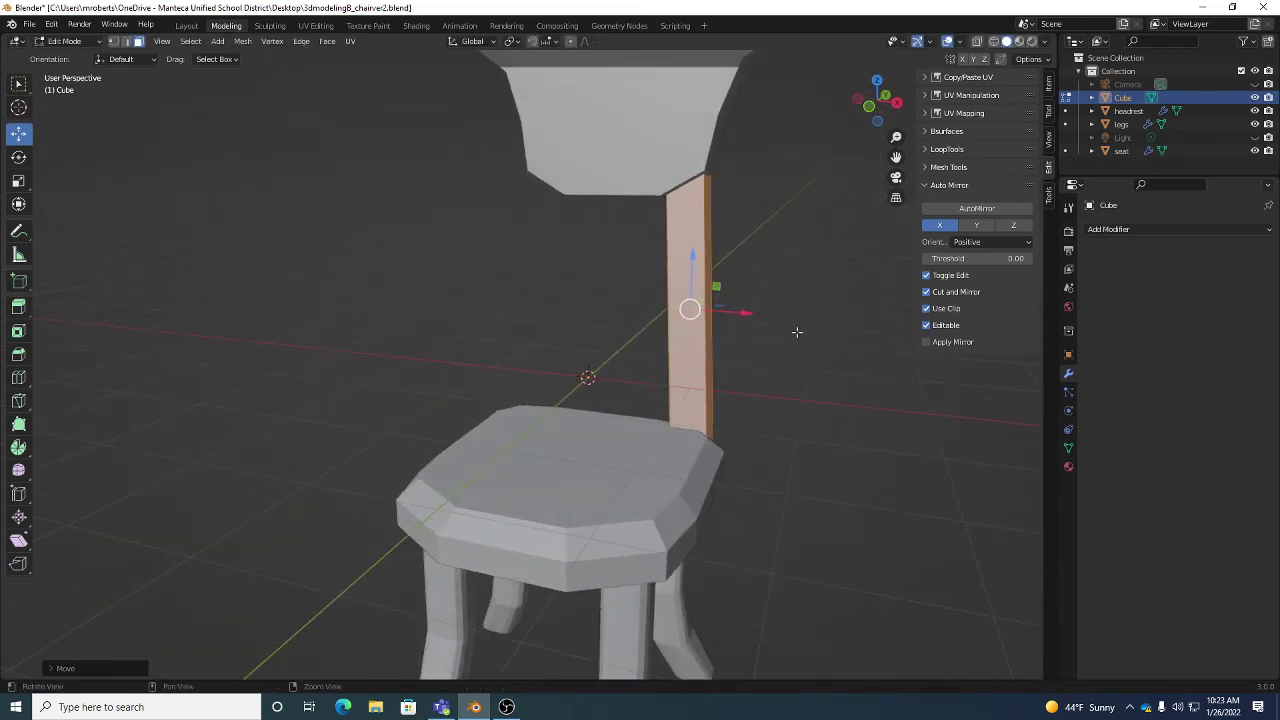
Nudge the back post slightly along X to finish its alignment, and leave mesh editing for Object Mode.
{"action": "left_click_drag", "start_coordinate": [739, 314], "coordinate": [737, 309]}
{"action": "mouse_move", "coordinate": [737, 309]}
{"action": "middle_mouse_down"}
{"action": "mouse_move", "coordinate": [859, 317]}
{"action": "mouse_move", "coordinate": [760, 300]}
{"action": "mouse_move", "coordinate": [742, 318]}
{"action": "mouse_move", "coordinate": [720, 312]}
{"action": "mouse_move", "coordinate": [742, 329]}
{"action": "middle_mouse_up"}
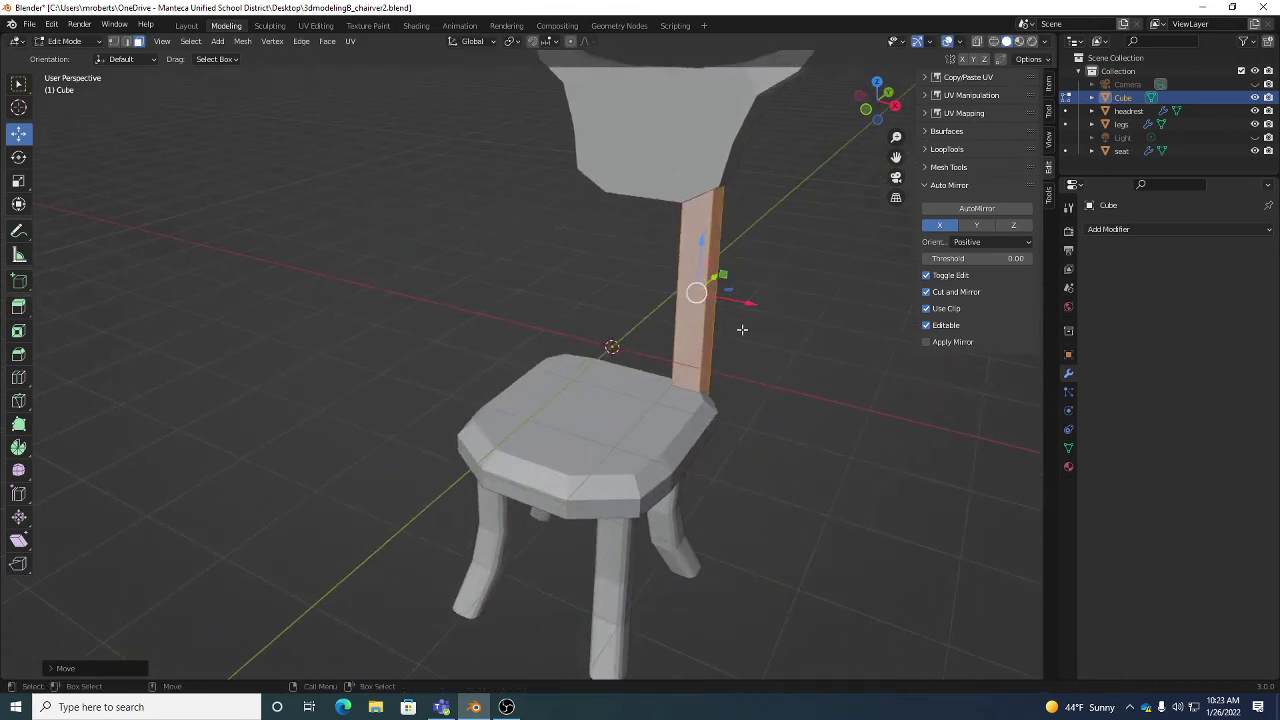
{"action": "key", "text": "Tab"}
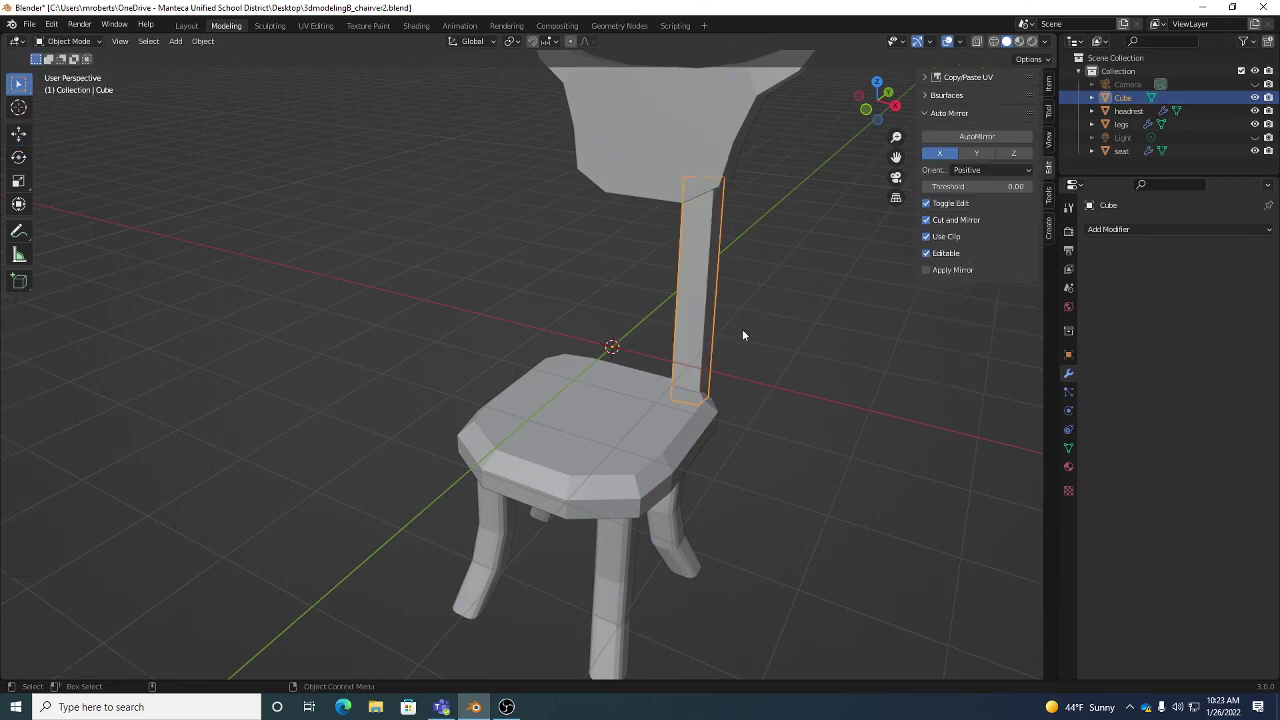
{"action": "left_click", "coordinate": [80, 42]}
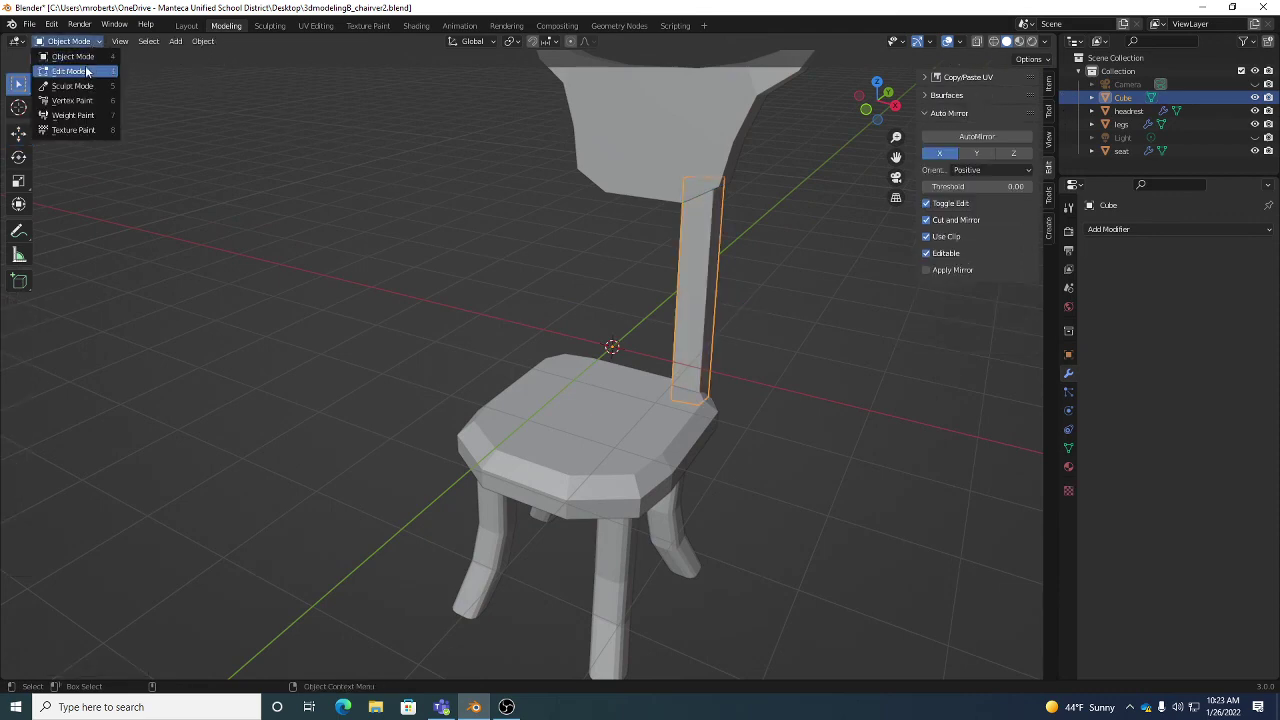
{"action": "left_click", "coordinate": [80, 41]}
{"action": "left_click", "coordinate": [80, 41]}
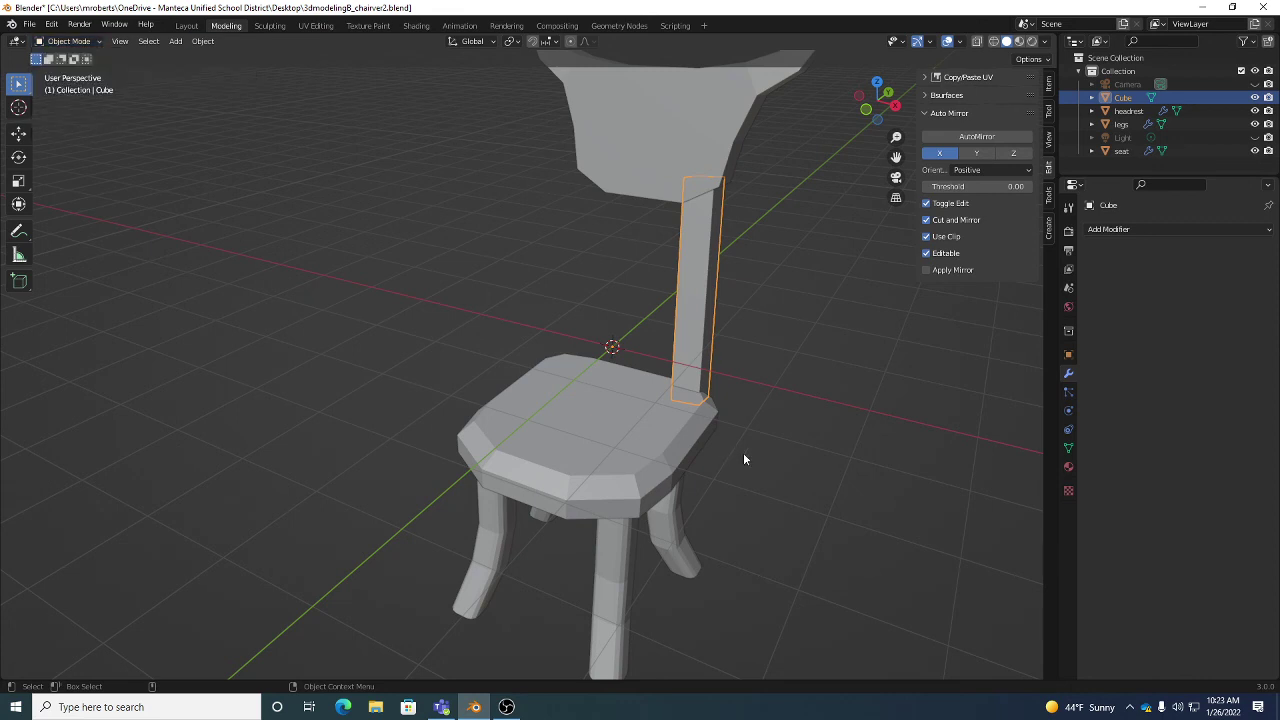
{"action": "middle_click_drag", "start_coordinate": [743, 450], "coordinate": [795, 448]}
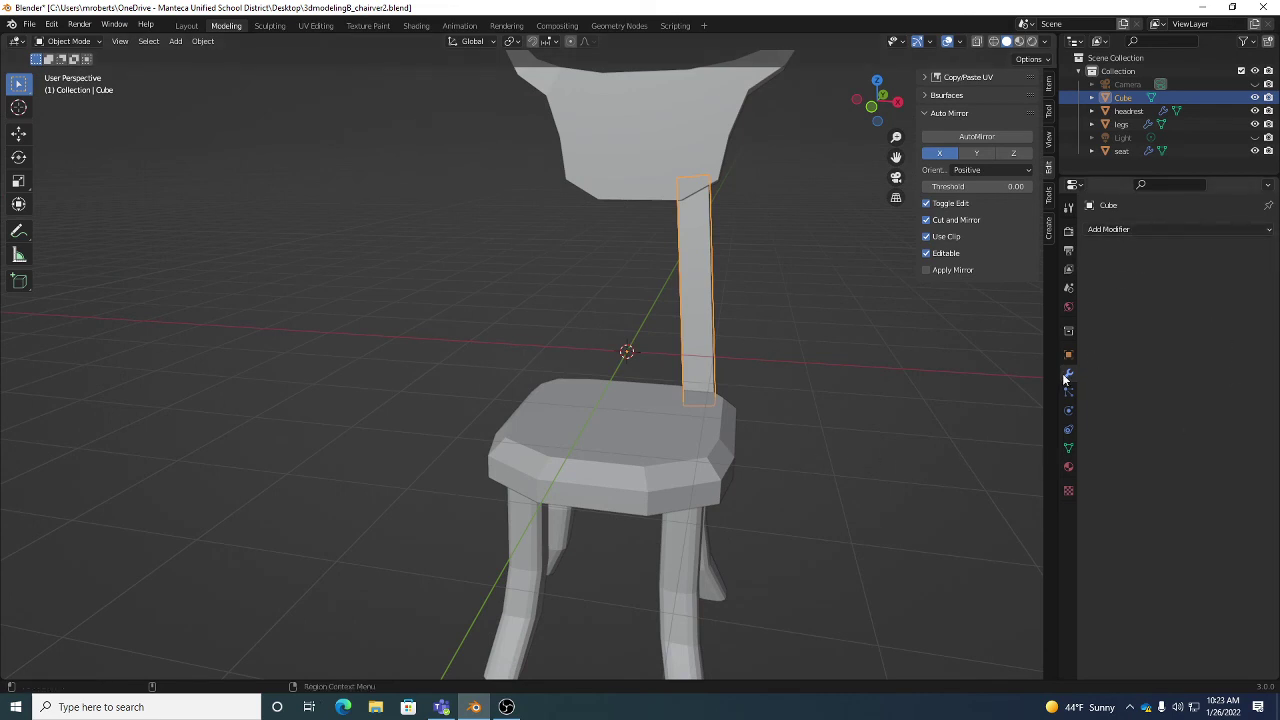
{"action": "left_click", "coordinate": [1132, 229]}
Filter the add-ons in the preferences by "mesh" and check whether Mesh: Auto Mirror is enabled.
{"action": "left_click", "coordinate": [53, 24]}
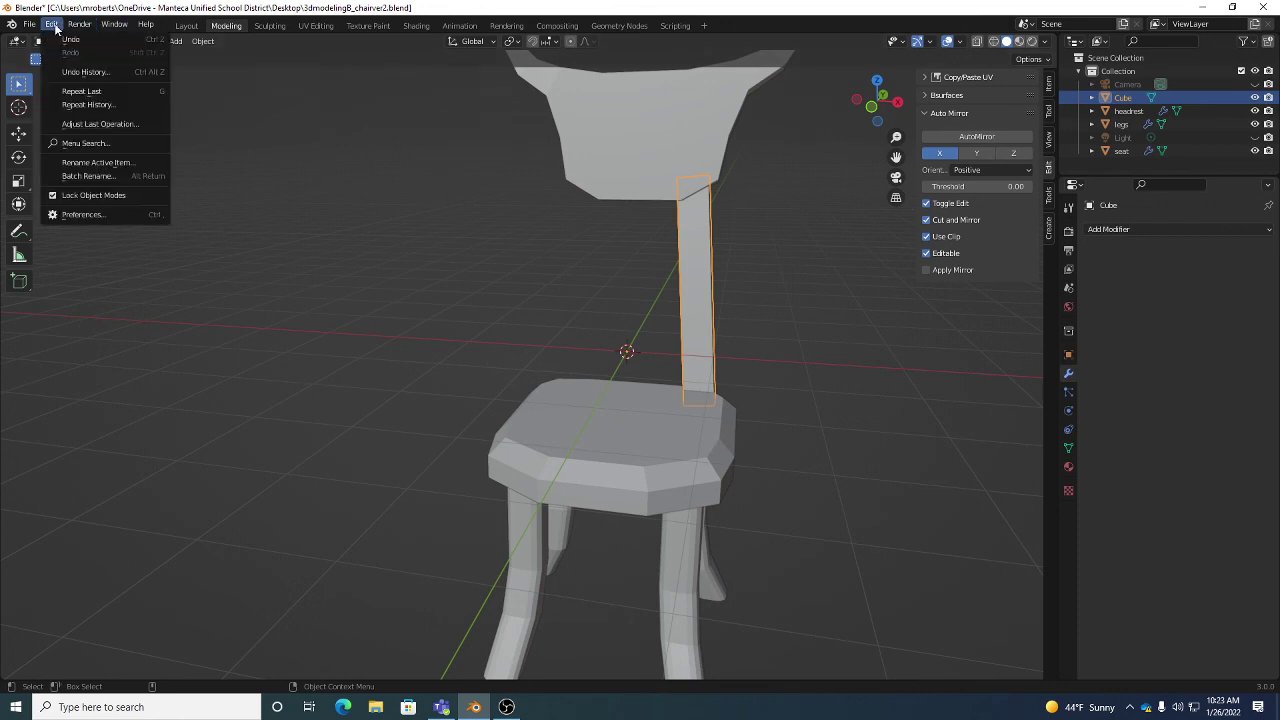
{"action": "left_click", "coordinate": [80, 214]}
{"action": "left_click", "coordinate": [60, 165]}
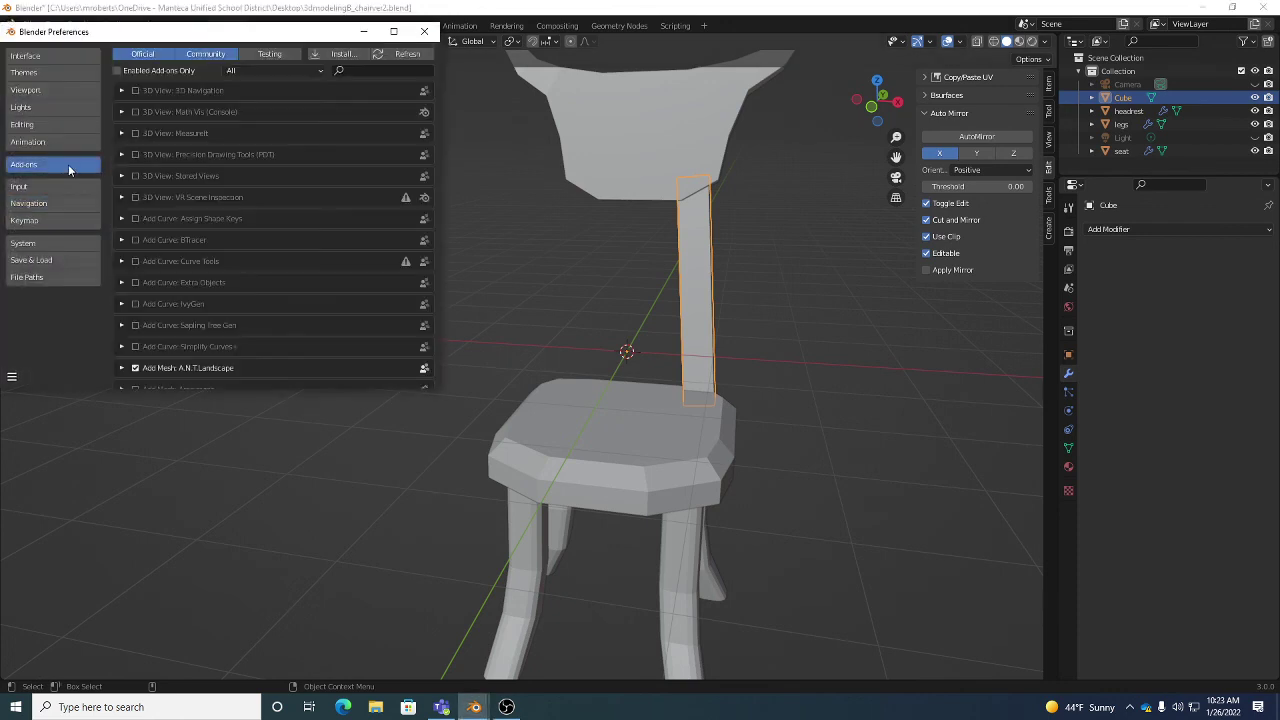
{"action": "left_click", "coordinate": [414, 71]}
{"action": "type", "text": "mesh"}
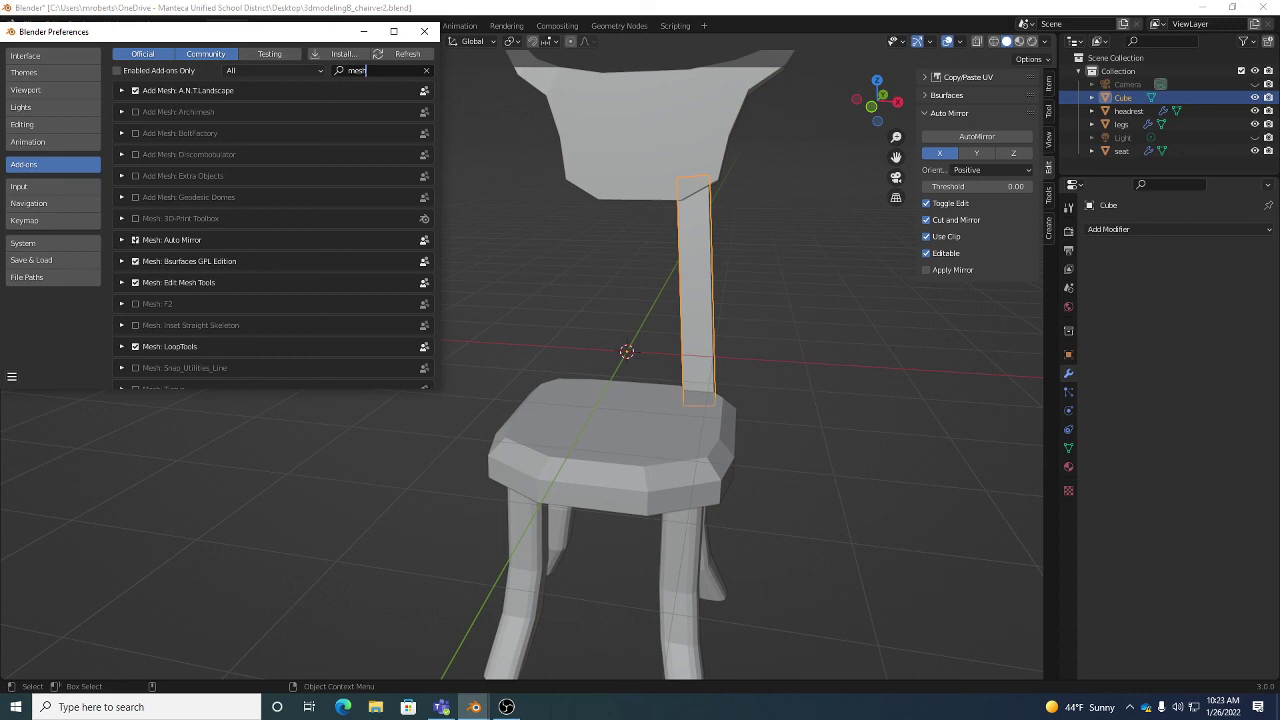
{"action": "left_click", "coordinate": [423, 31]}
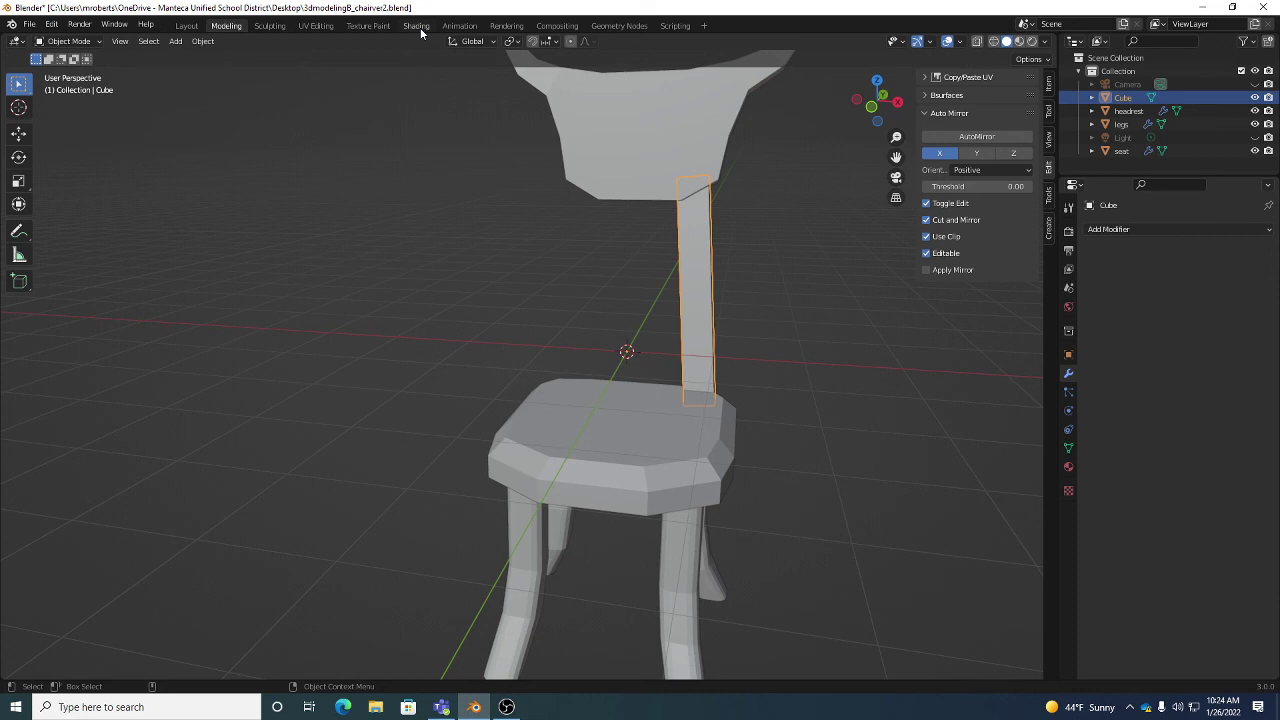
Hide the viewport sidebar, reselect the back post and show the sidebar again.
{"action": "left_click", "coordinate": [920, 130]}
{"action": "left_click_drag", "start_coordinate": [913, 128], "coordinate": [1040, 130]}
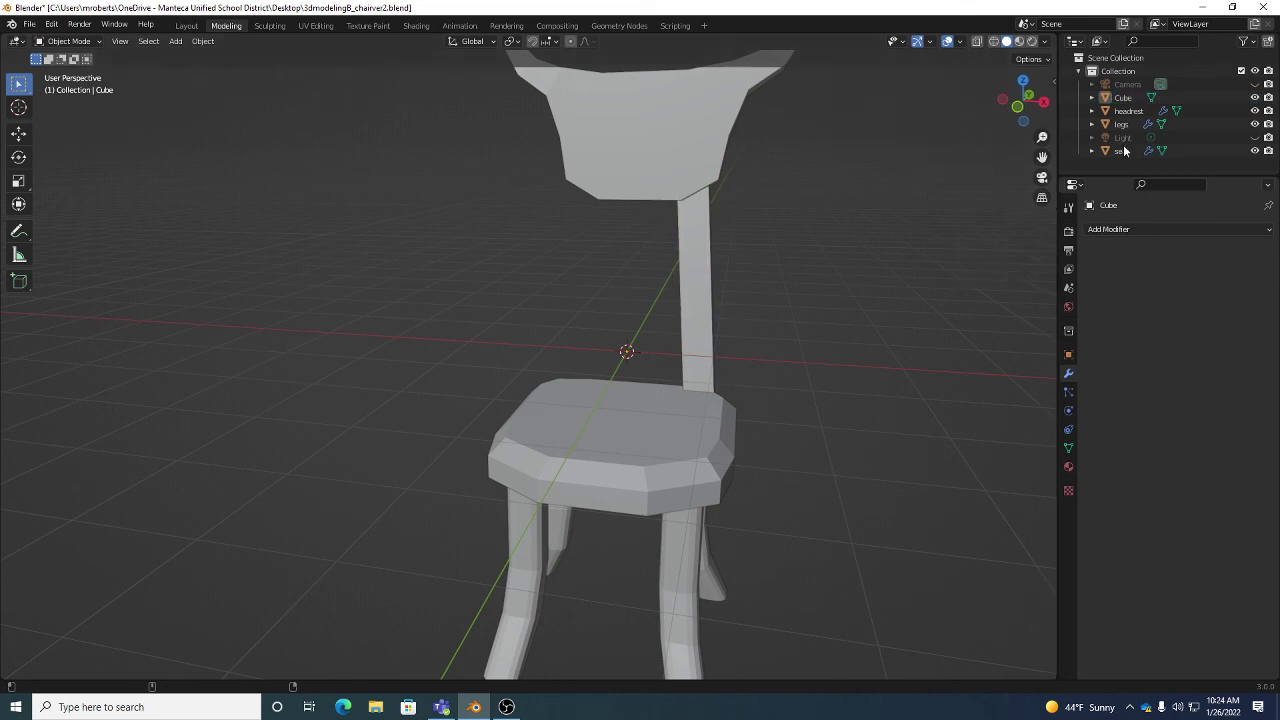
{"action": "left_click", "coordinate": [700, 293]}
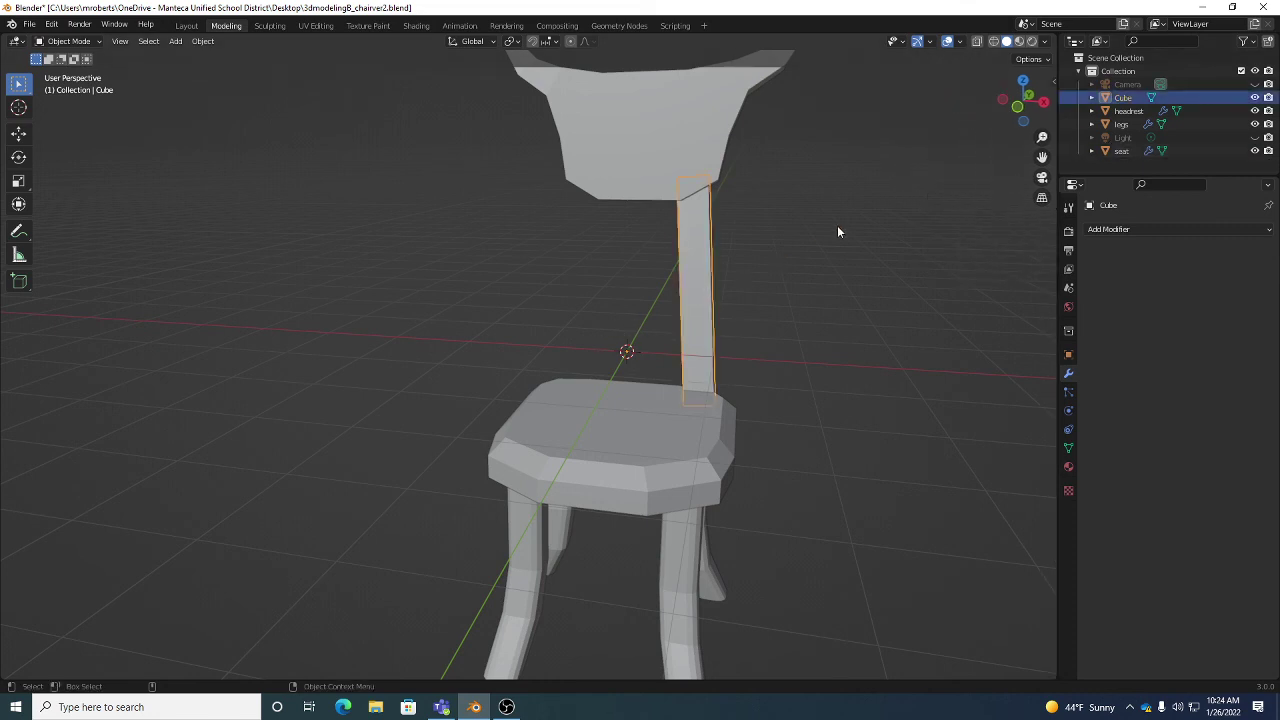
{"action": "left_click", "coordinate": [1054, 84]}
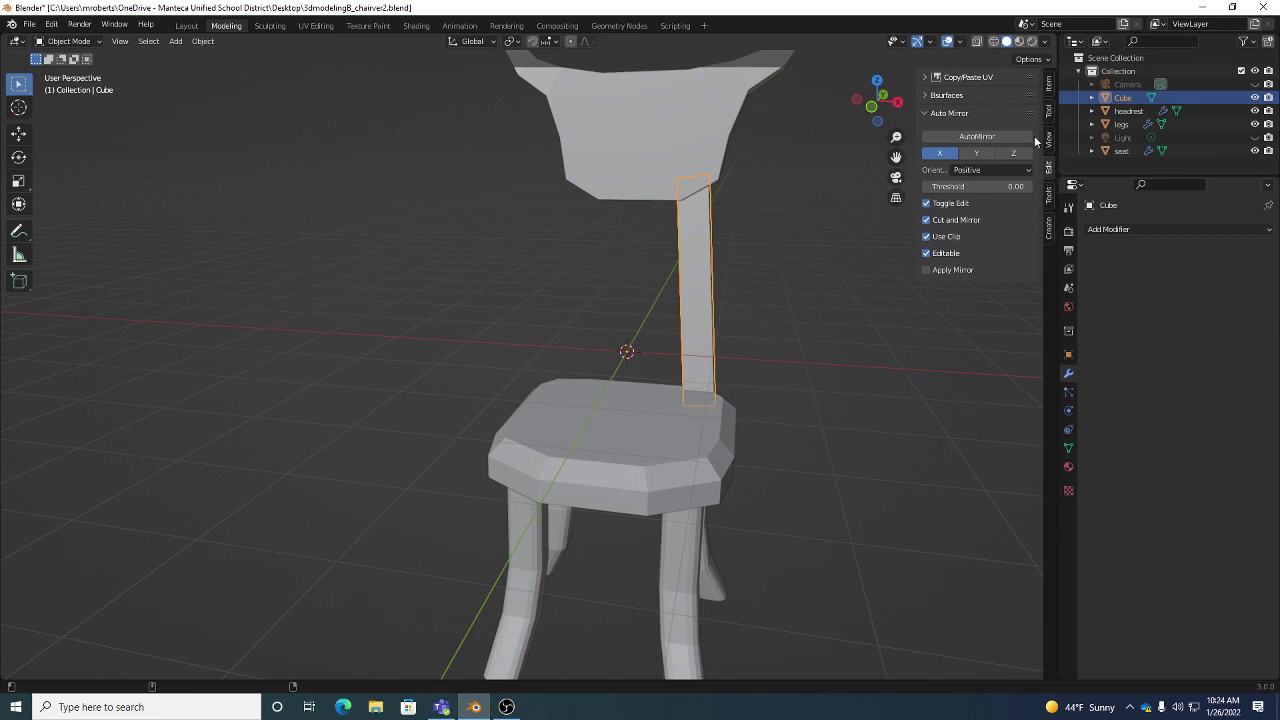
{"action": "left_click", "coordinate": [954, 95]}
{"action": "left_click", "coordinate": [962, 92]}
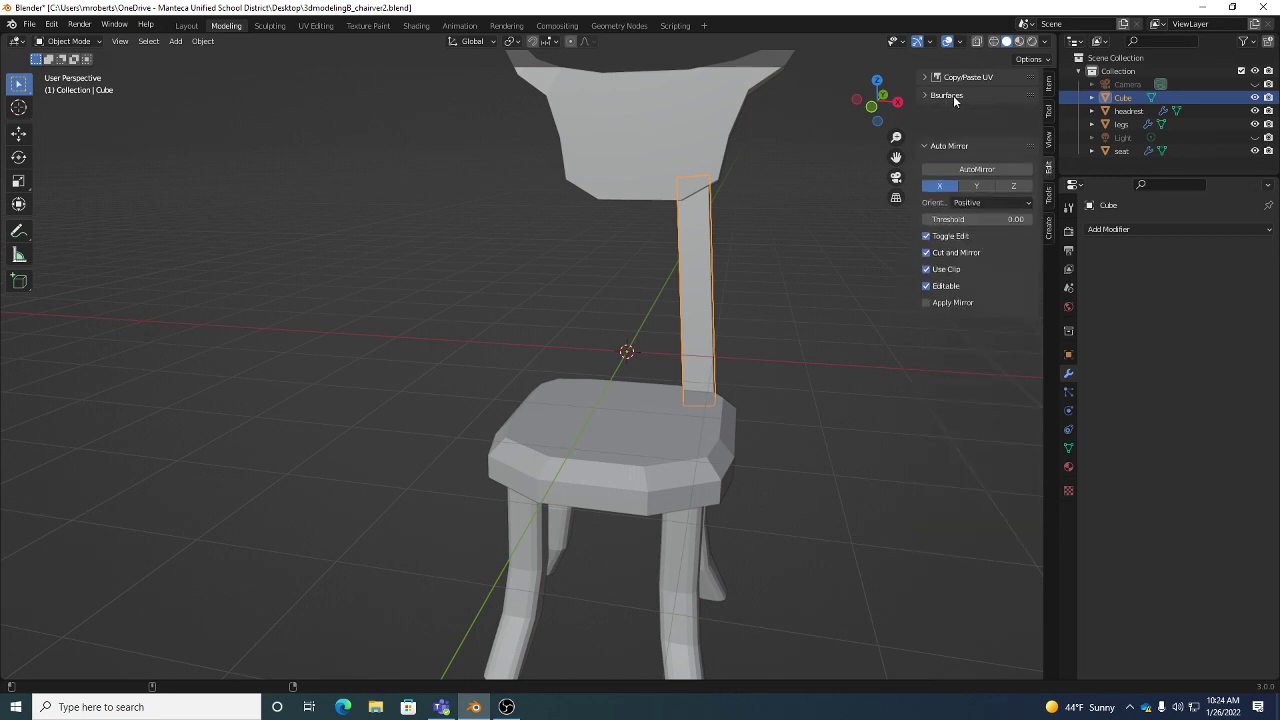
{"action": "left_click", "coordinate": [954, 113]}
{"action": "left_click", "coordinate": [954, 113]}
{"action": "left_click", "coordinate": [954, 95]}
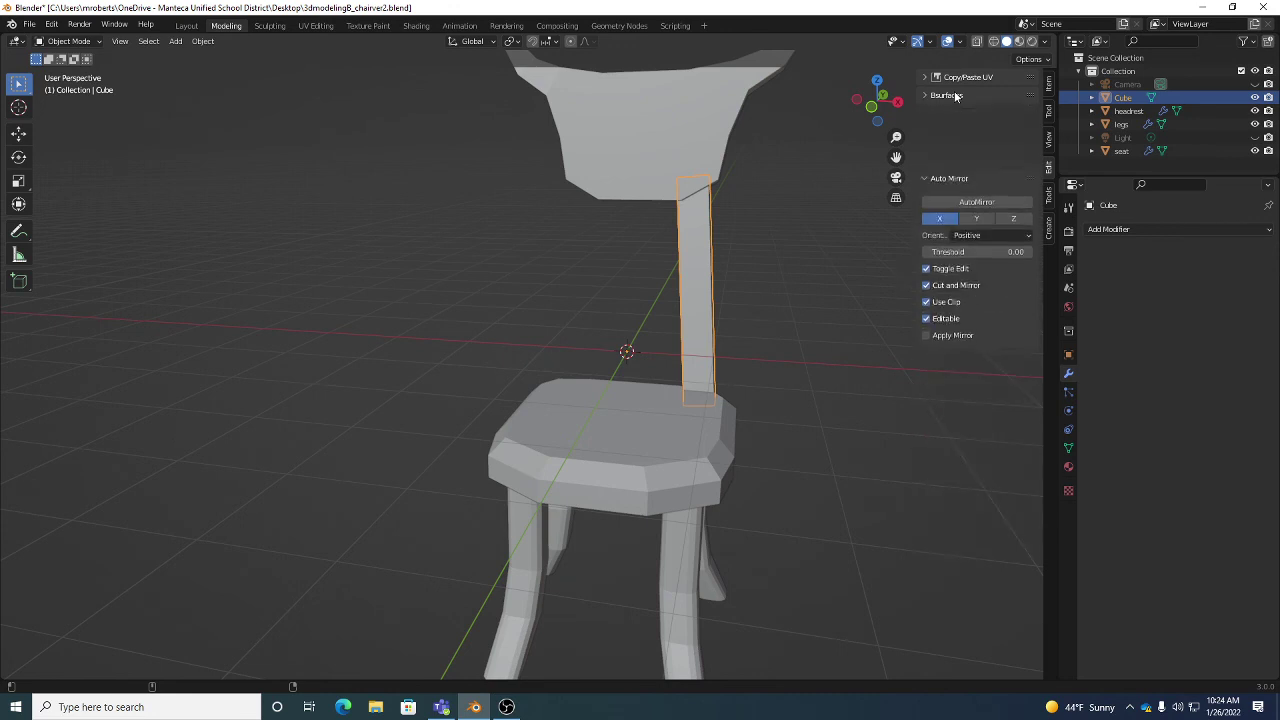
{"action": "left_click", "coordinate": [954, 95]}
{"action": "left_click", "coordinate": [958, 116]}
{"action": "left_click", "coordinate": [958, 116]}
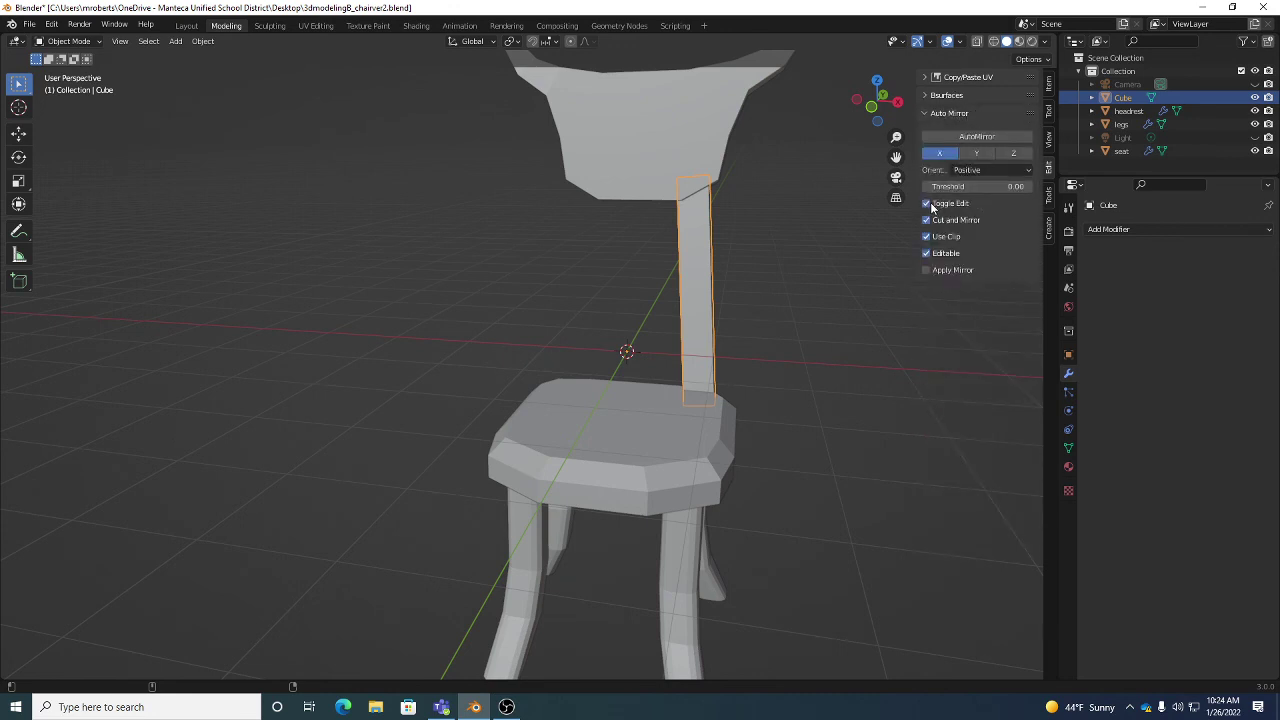
Apply AutoMirror to the back post on the X axis to create the matching post on the opposite side.
{"action": "left_click", "coordinate": [946, 155]}
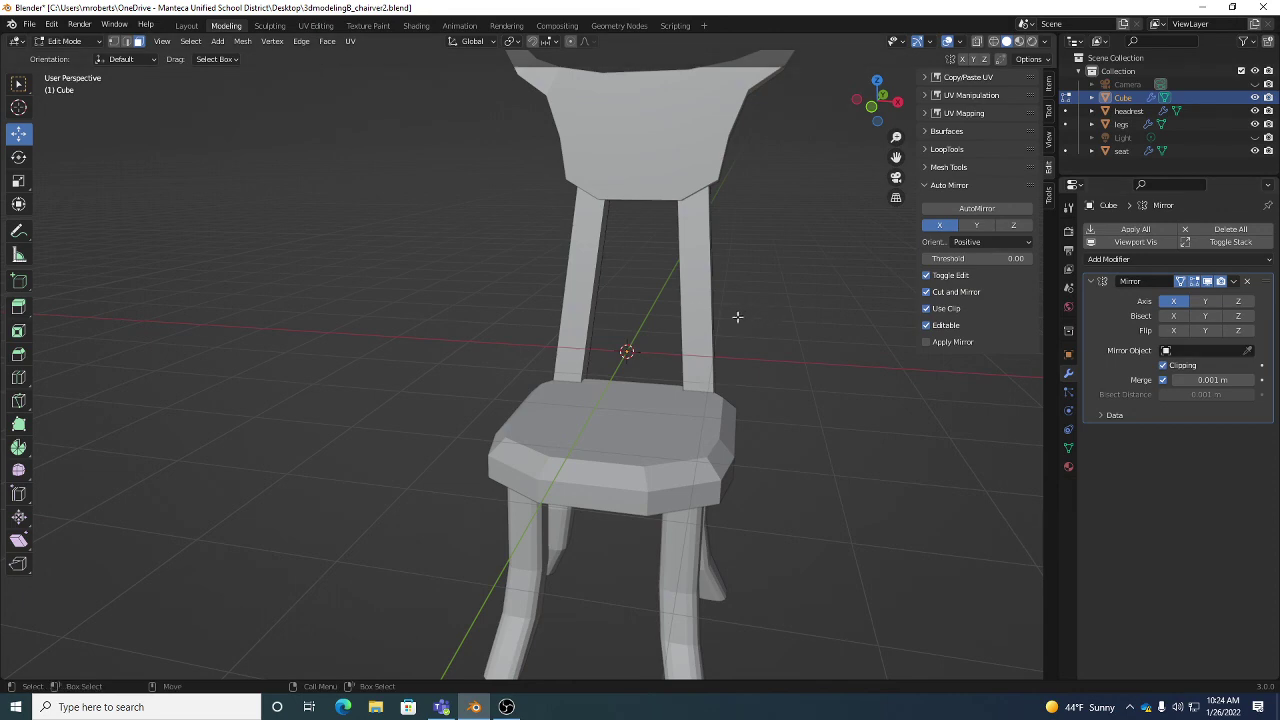
{"action": "mouse_move", "coordinate": [717, 320]}
{"action": "middle_mouse_down"}
{"action": "mouse_move", "coordinate": [780, 352]}
{"action": "mouse_move", "coordinate": [700, 330]}
{"action": "middle_mouse_up"}
{"action": "left_click", "coordinate": [703, 300]}
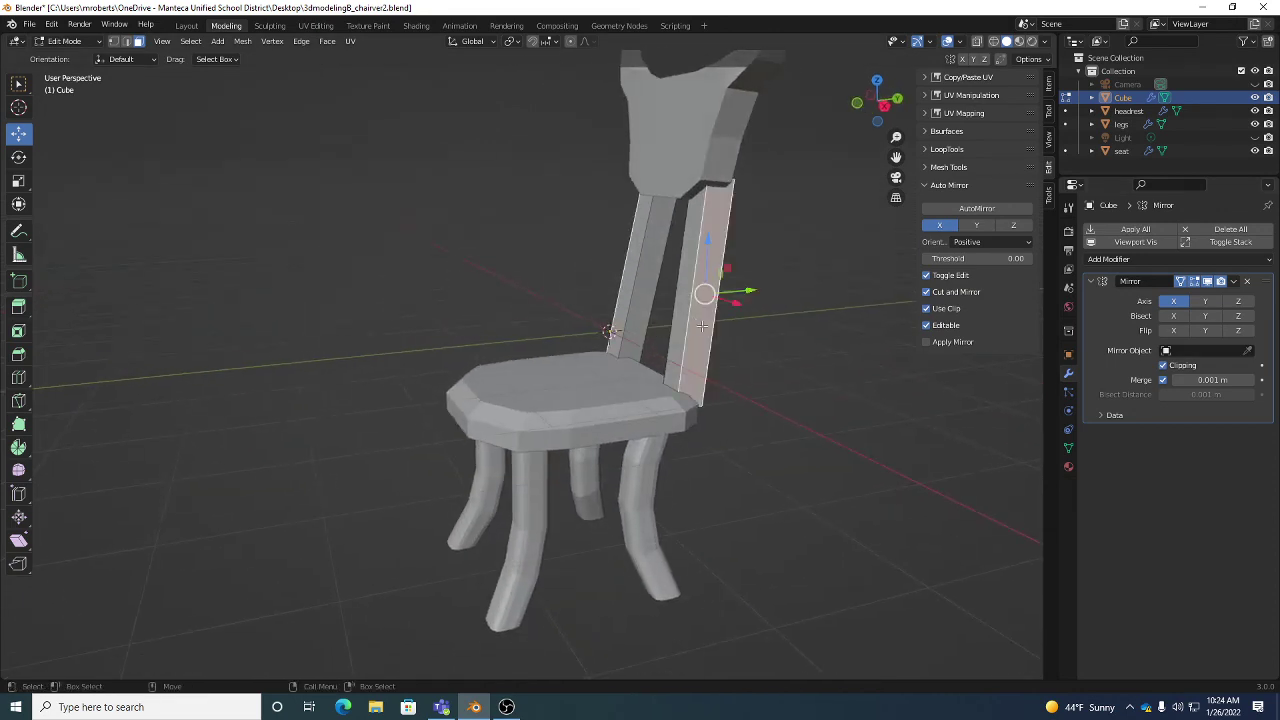
{"action": "left_click", "coordinate": [783, 349]}
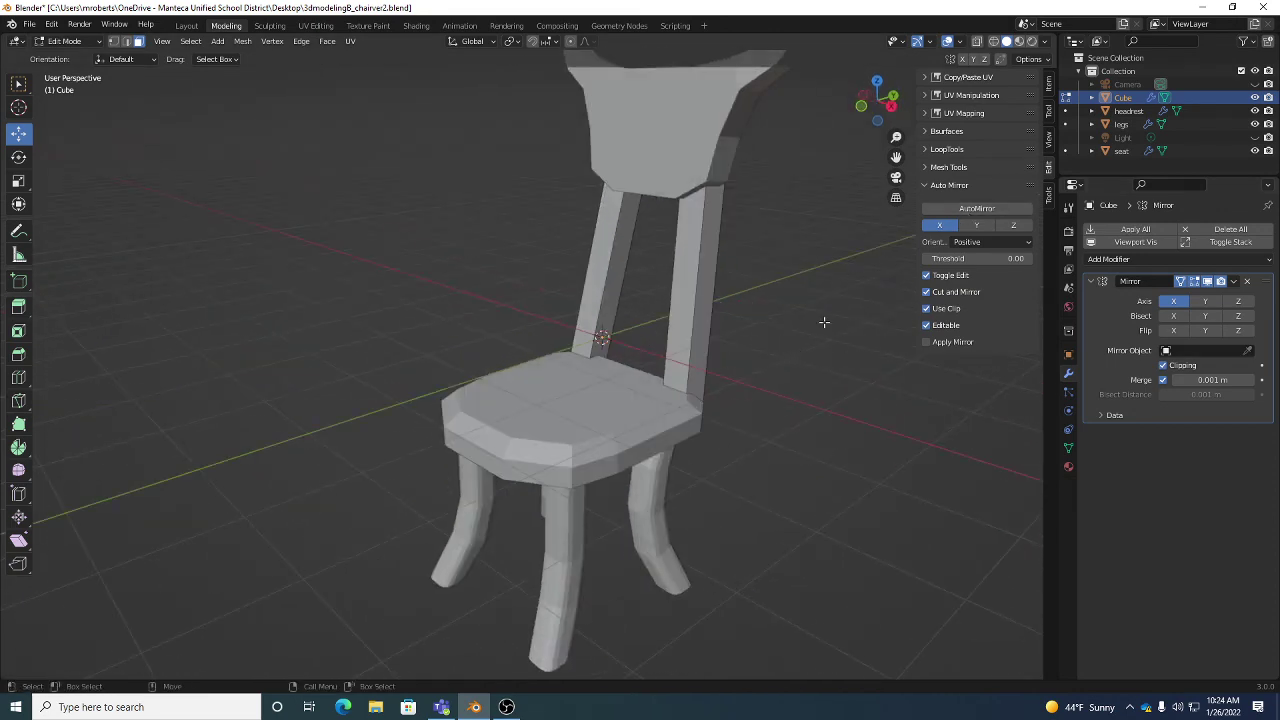
Save the finished chair in its existing file, 3dmodelingB_chairver2.blend.
{"action": "key", "text": "ctrl+s"}
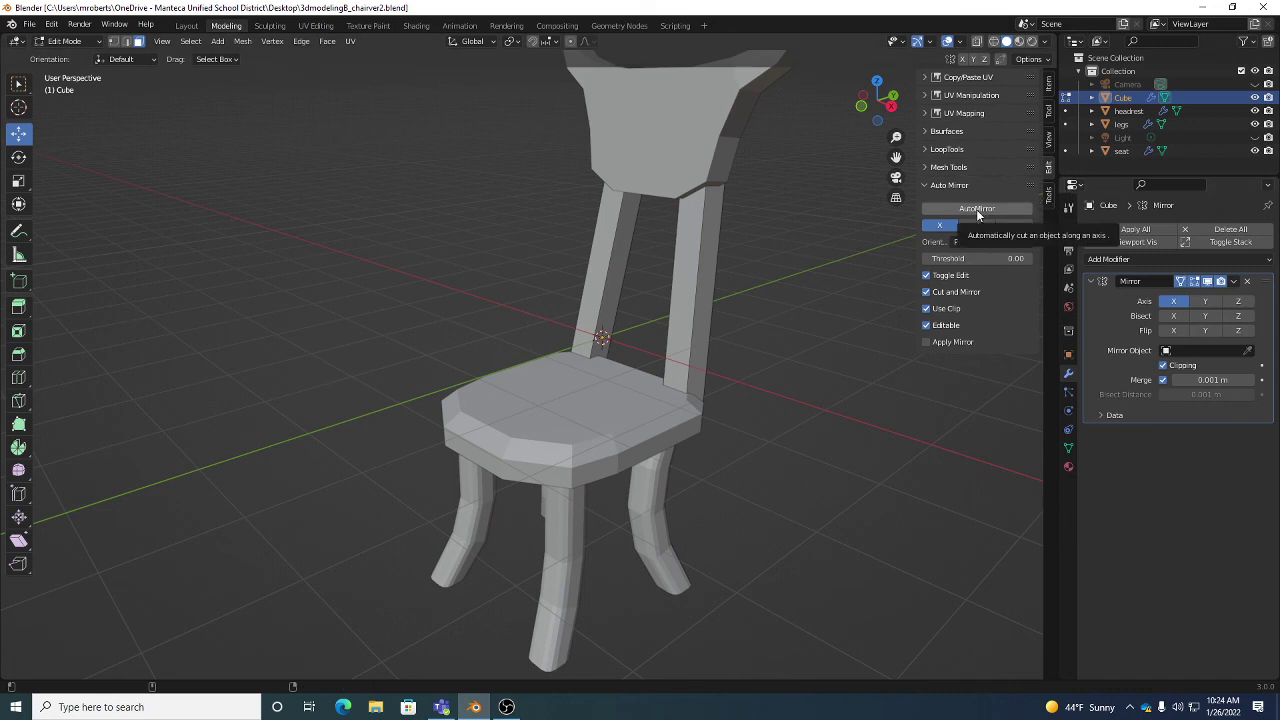
{"action": "middle_click_drag", "start_coordinate": [723, 277], "coordinate": [734, 303]}
{"action": "key", "text": "ctrl+s"}
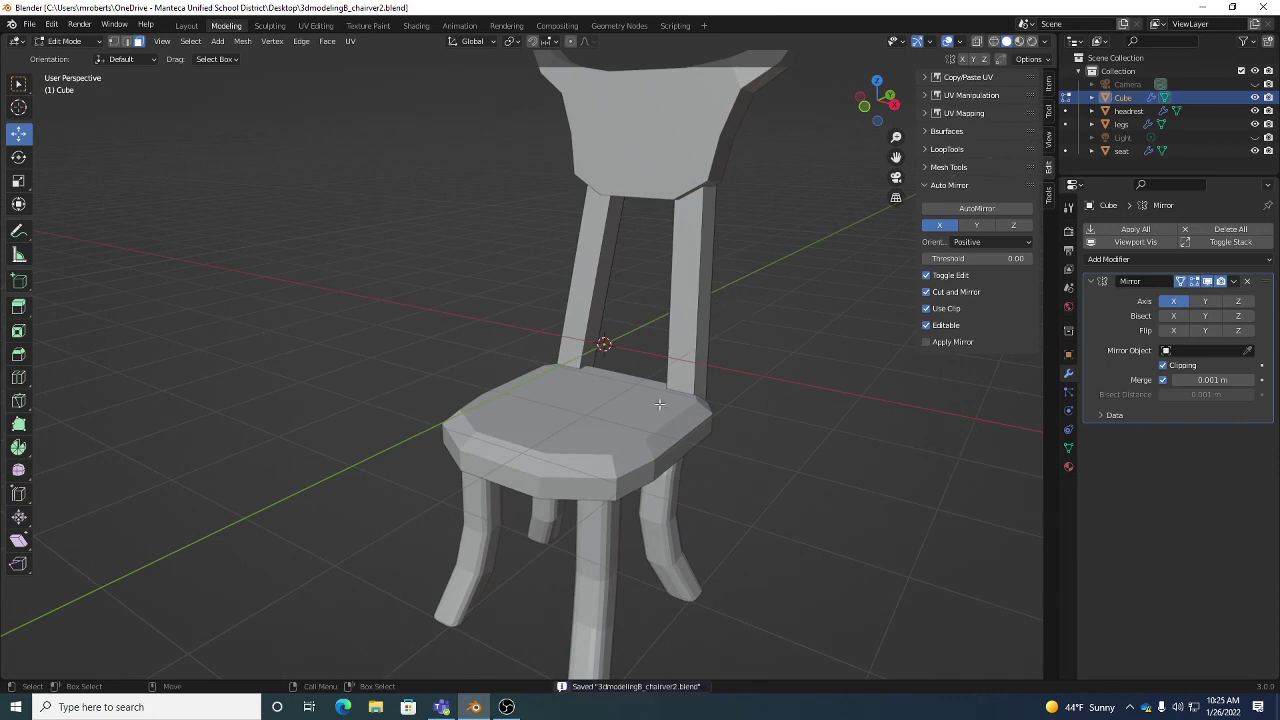
{"action": "left_click", "coordinate": [506, 707]}
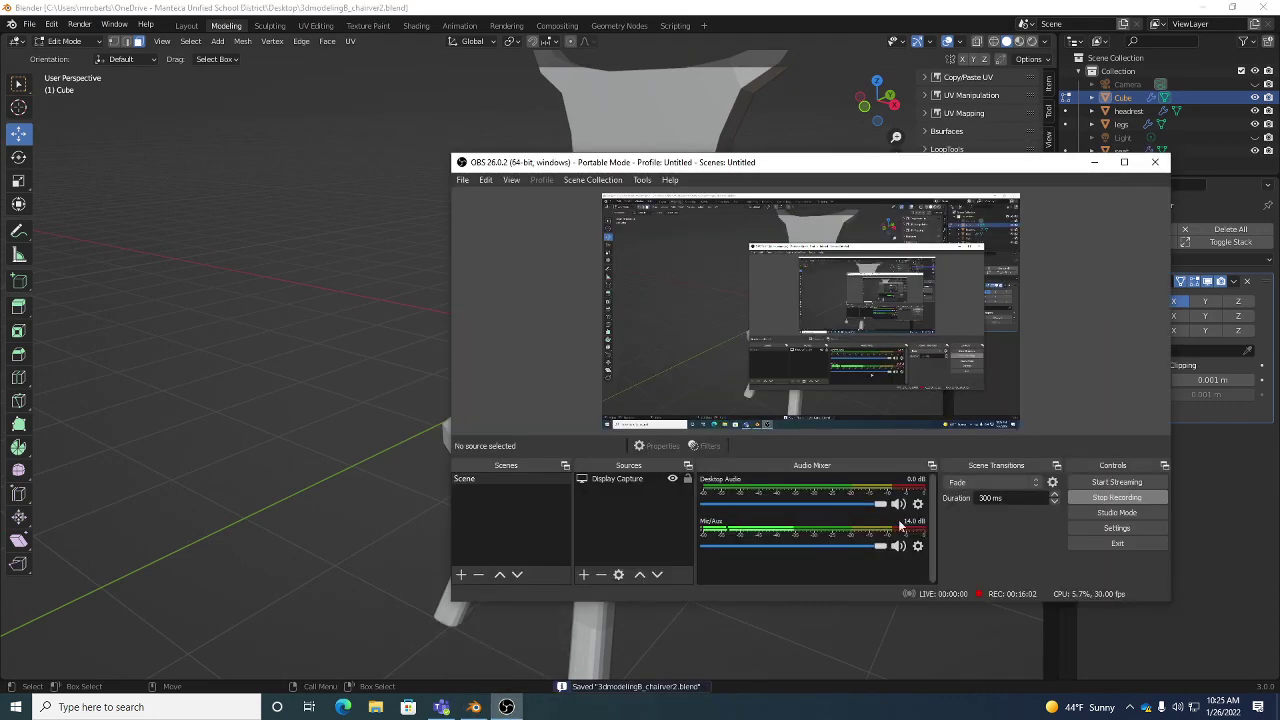